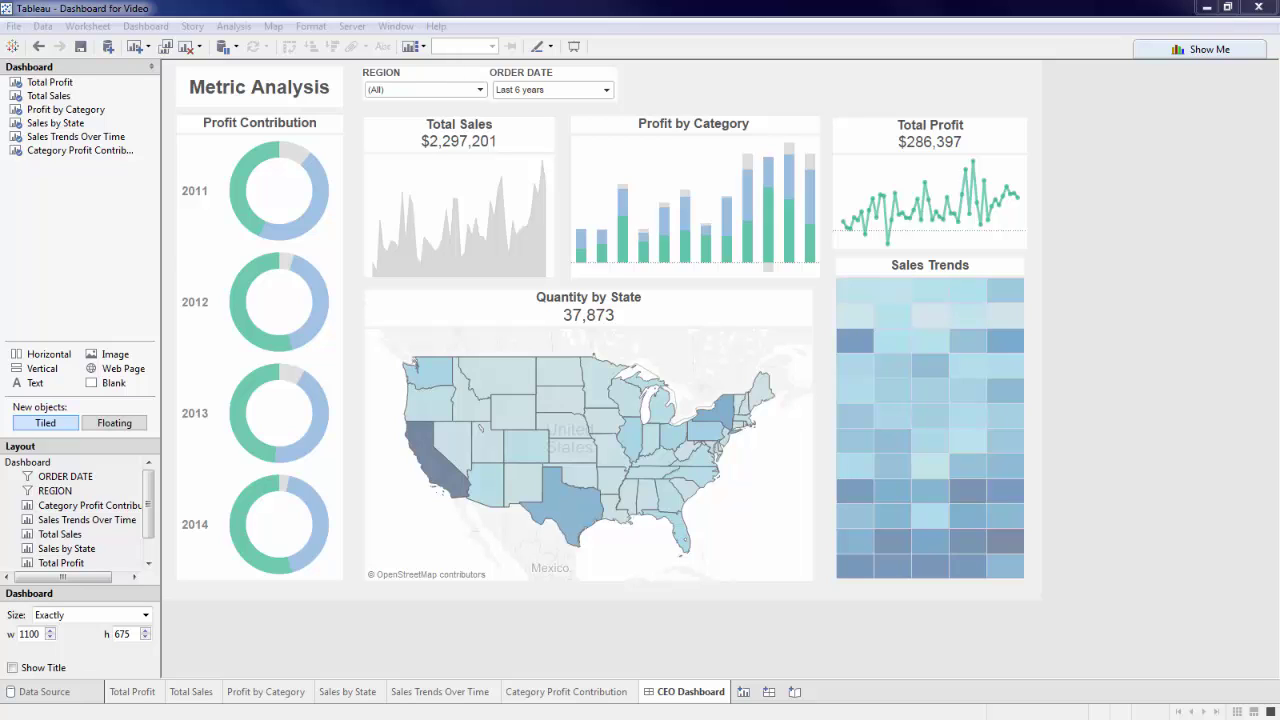
- Set the dashboard's Region filter to Central, after briefly trying East
click(470, 90)
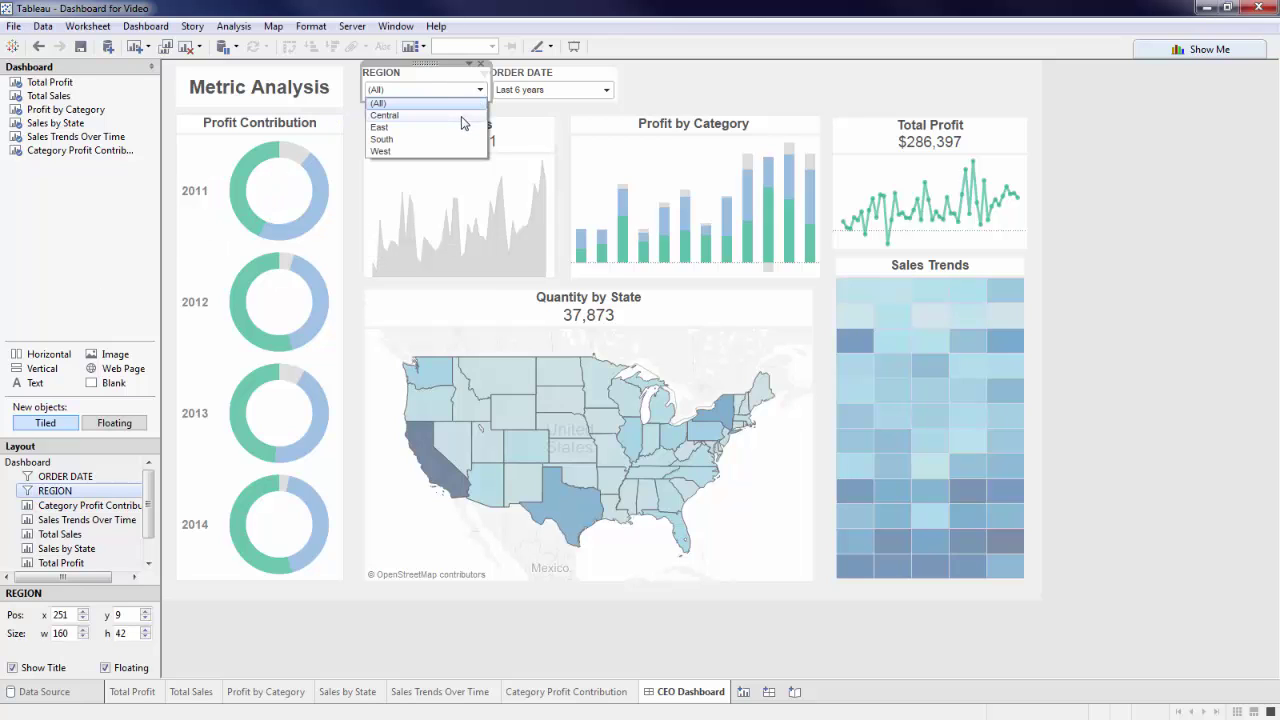
click(456, 128)
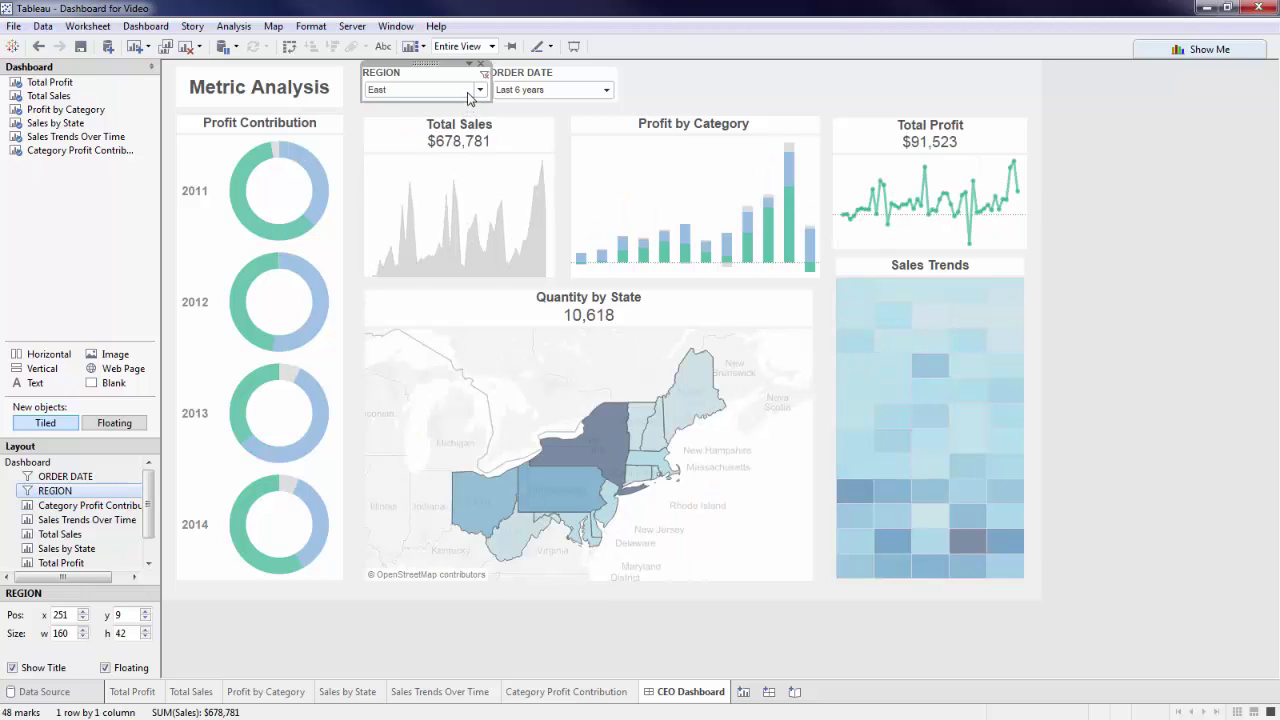
click(468, 92)
click(443, 116)
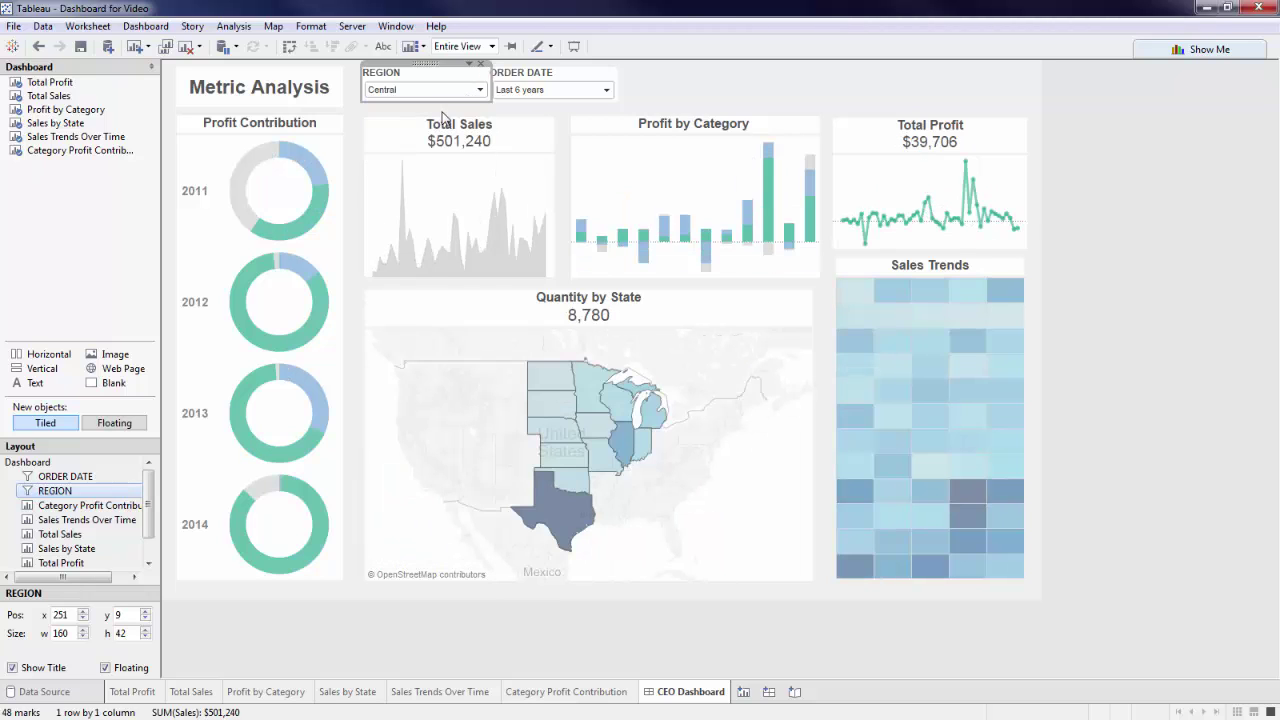
- Limit Order Date to the last 4 years, then select and clear Texas on the map
click(540, 95)
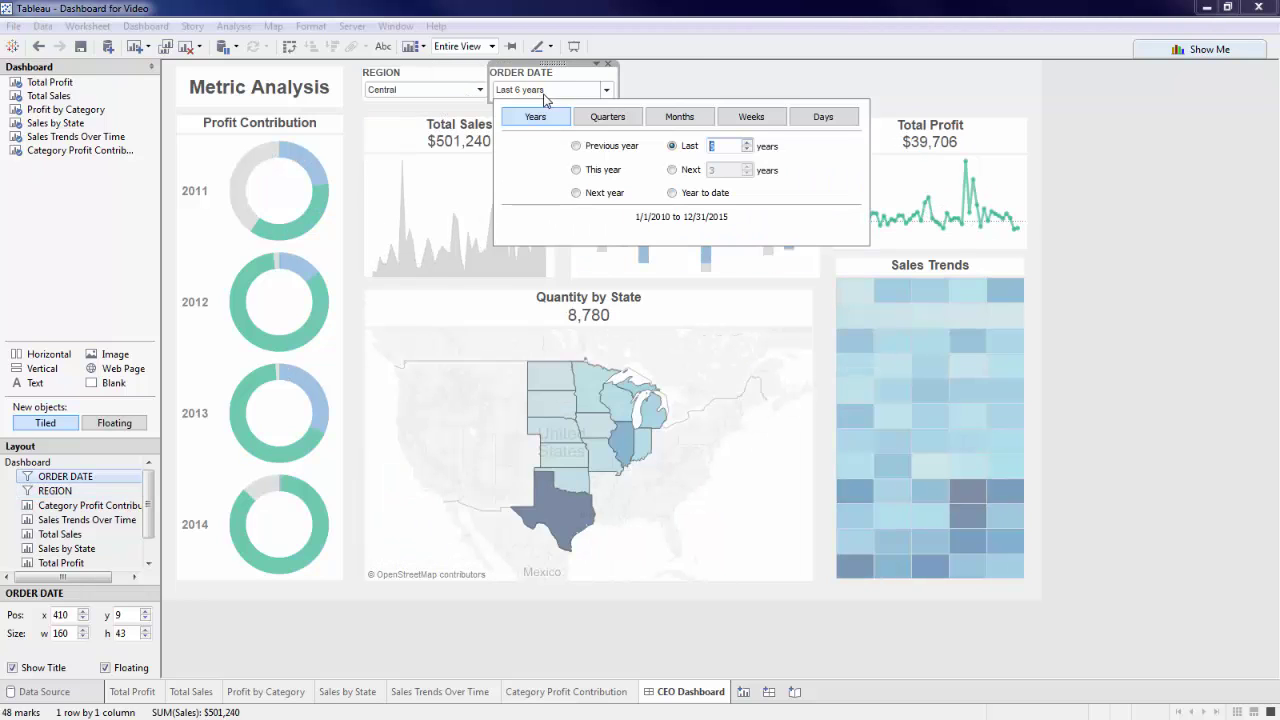
click(747, 150)
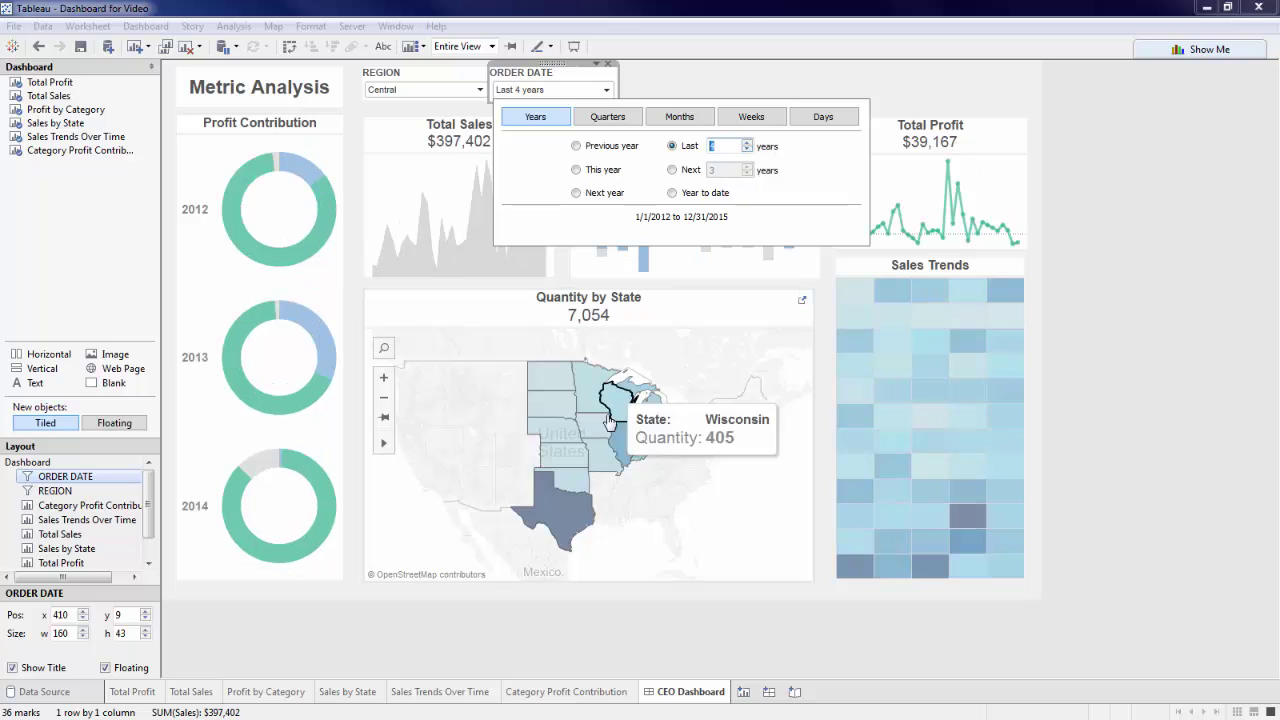
click(566, 521)
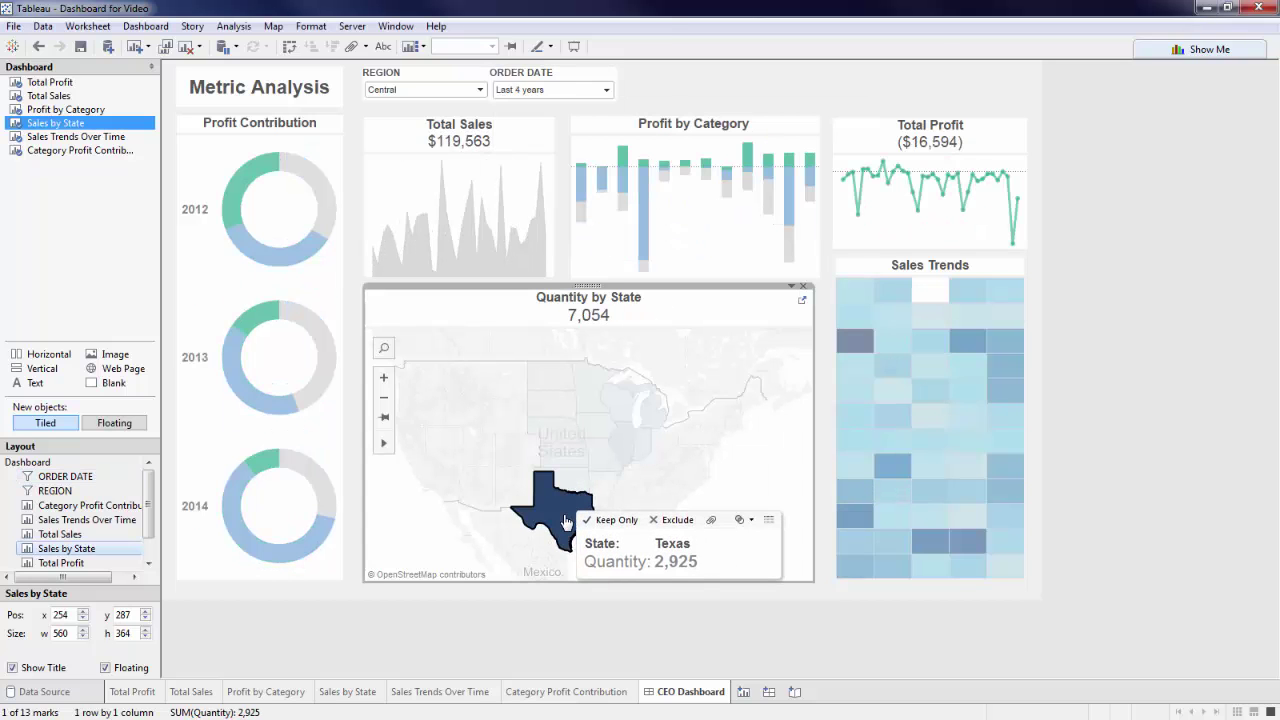
click(566, 521)
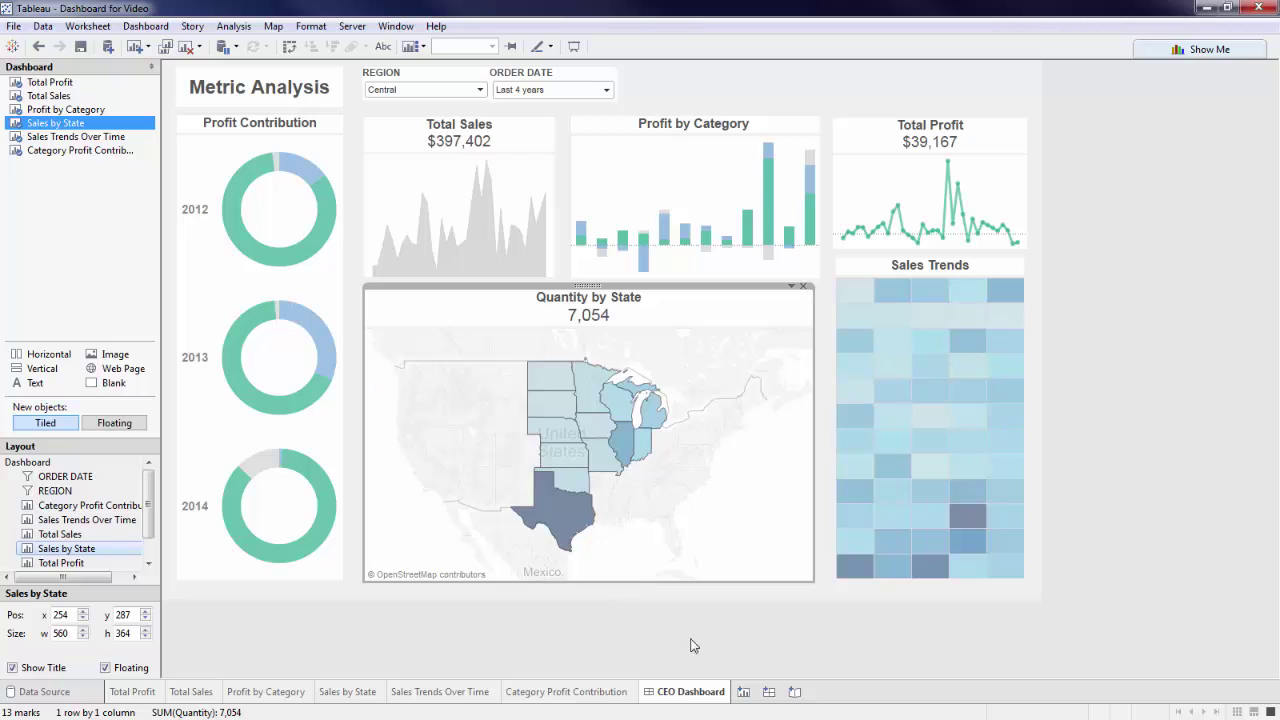
- On new Sheet 7, plot SUM(Sales) on Rows against continuous MONTH(Order Date) on Columns
click(744, 690)
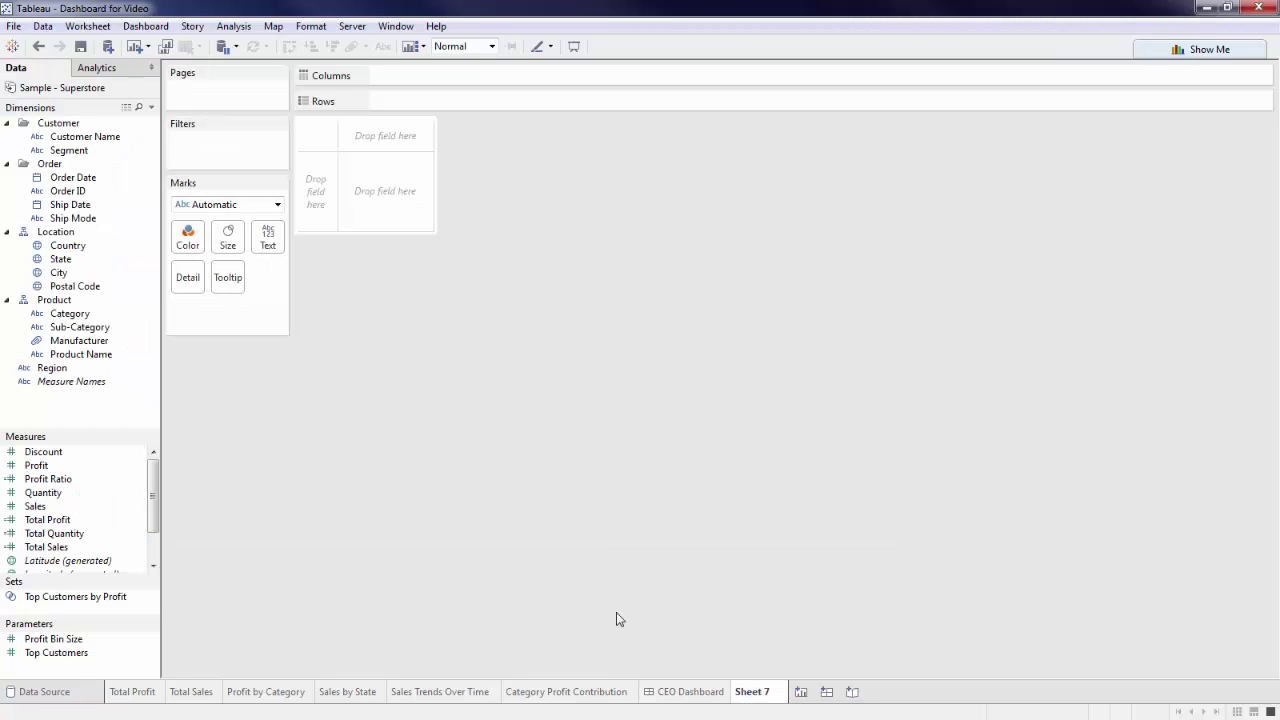
drag(55, 505, 380, 108)
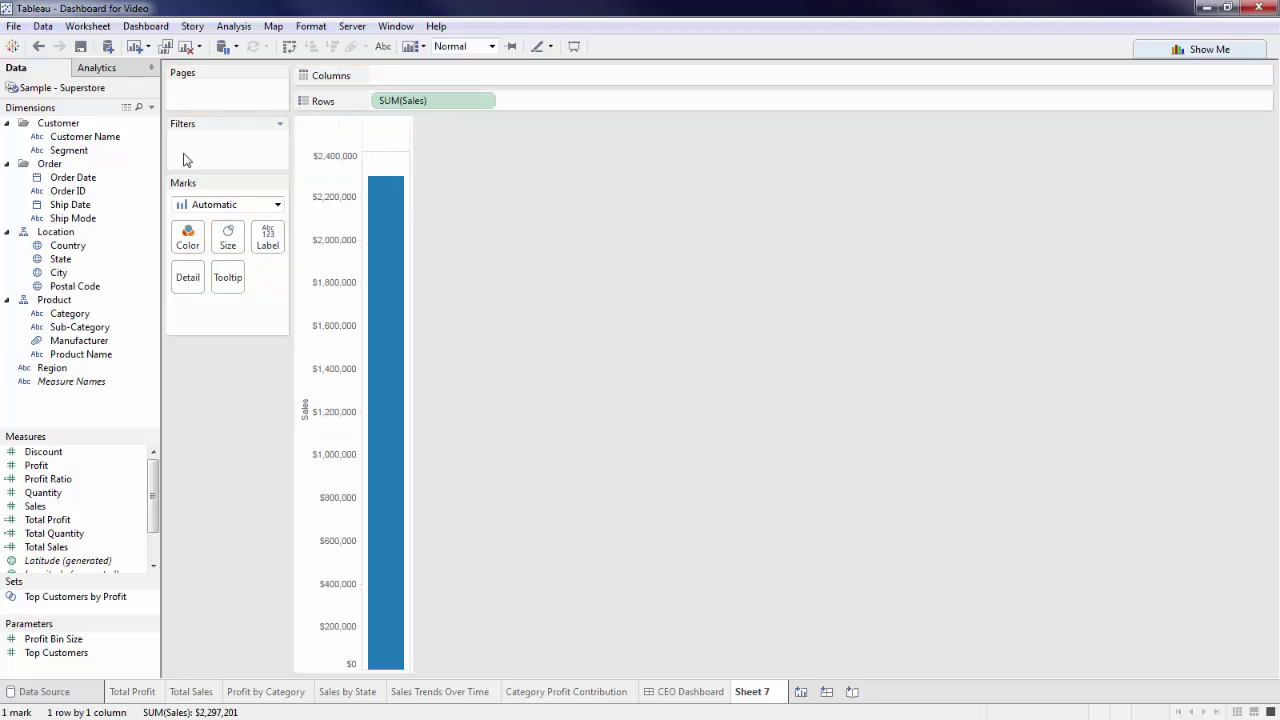
drag(115, 178, 415, 72)
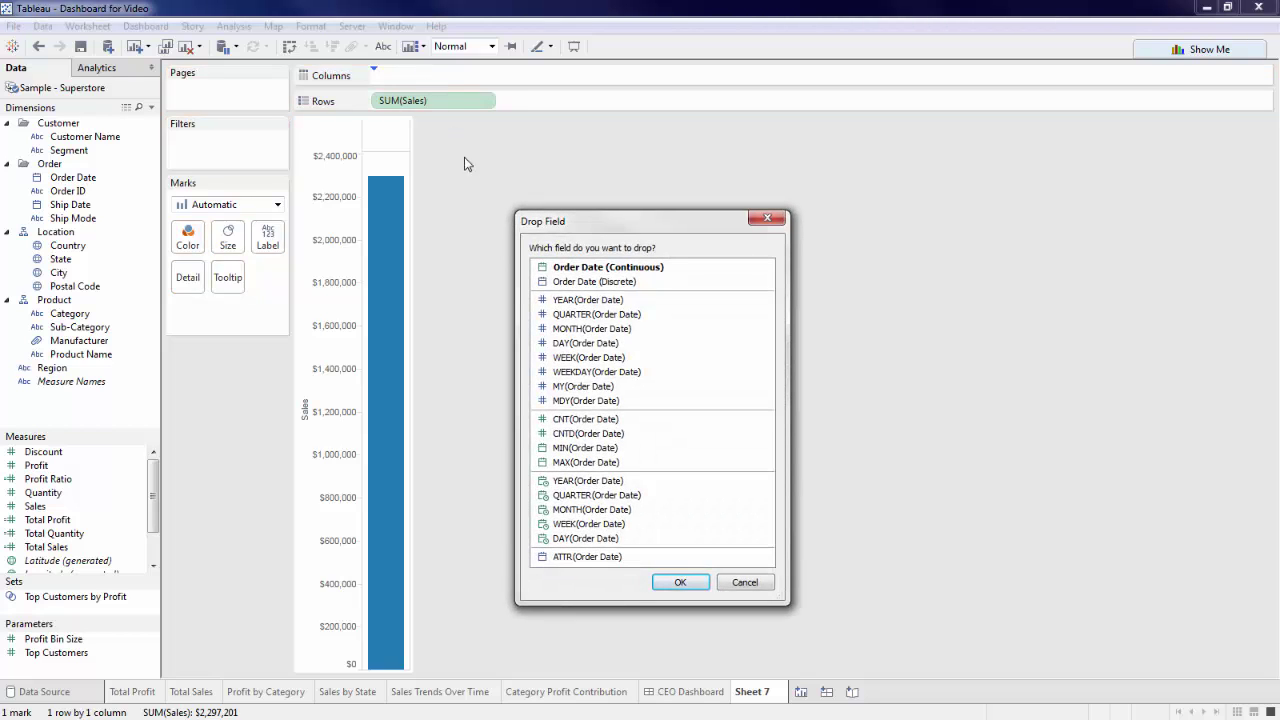
click(610, 510)
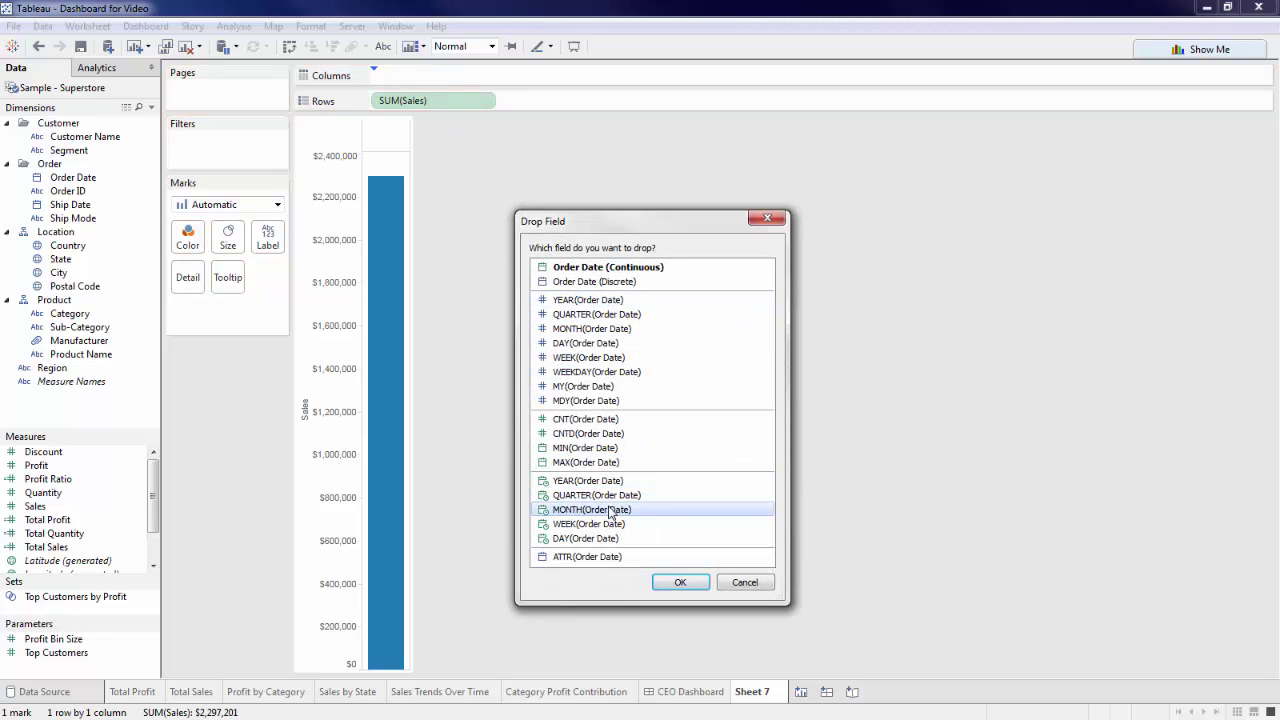
click(682, 584)
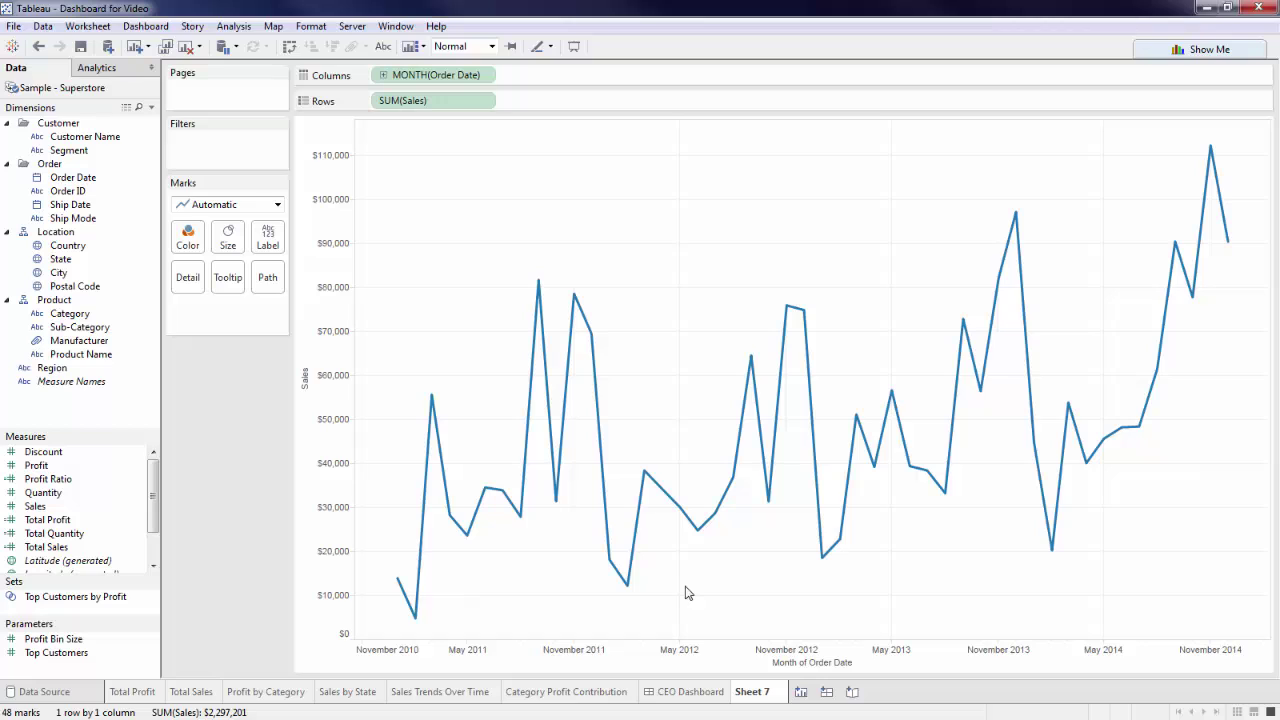
- Change Sheet 7's mark type from Line to Area and fill it light grey
click(277, 205)
click(268, 275)
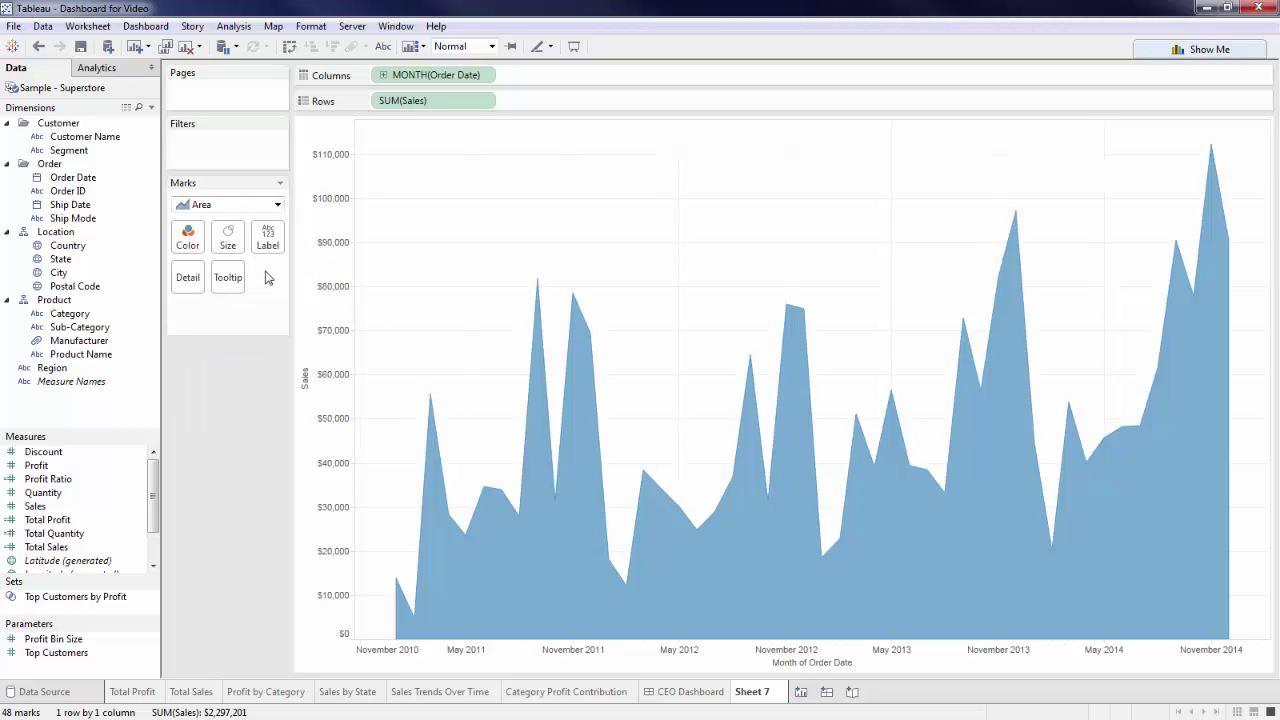
click(188, 240)
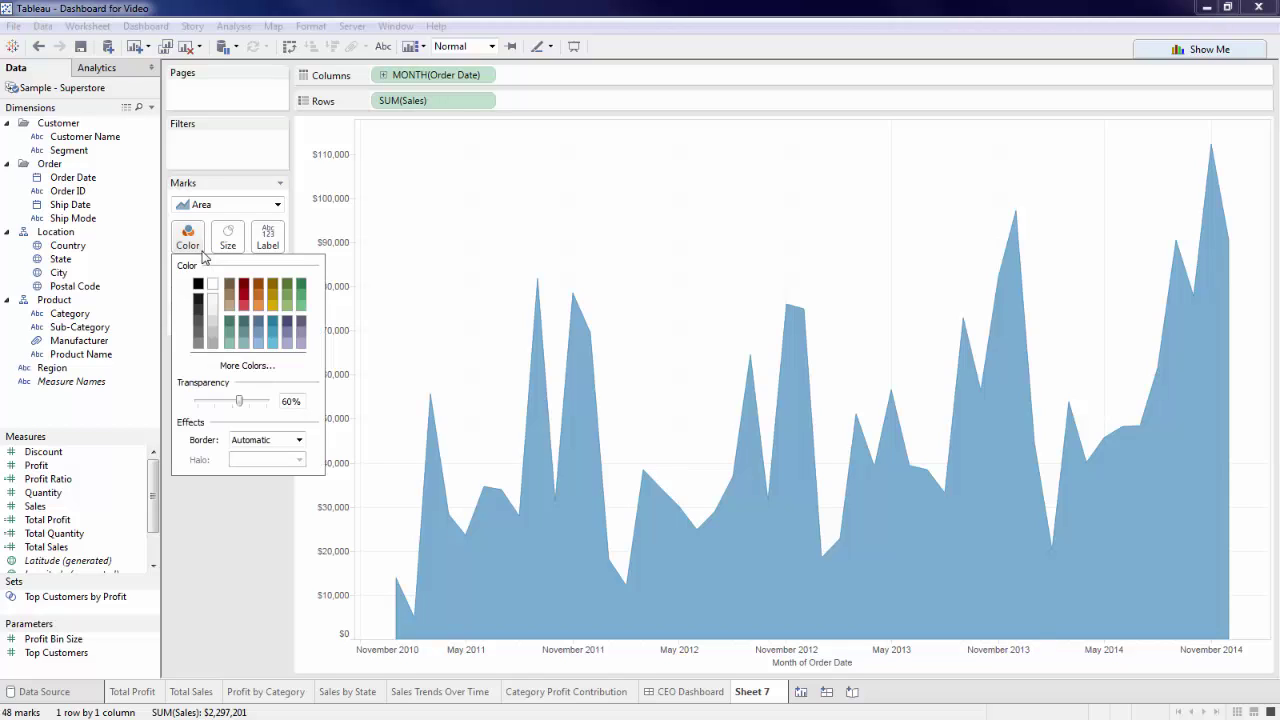
click(214, 332)
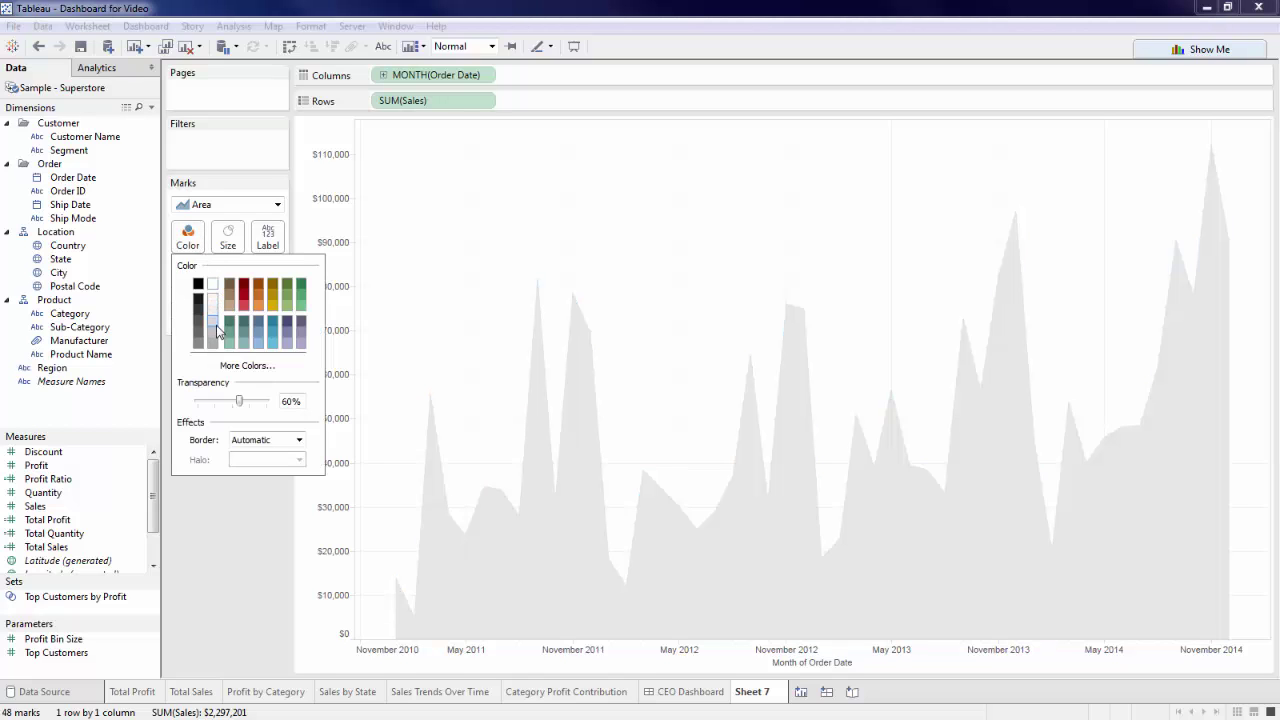
click(191, 597)
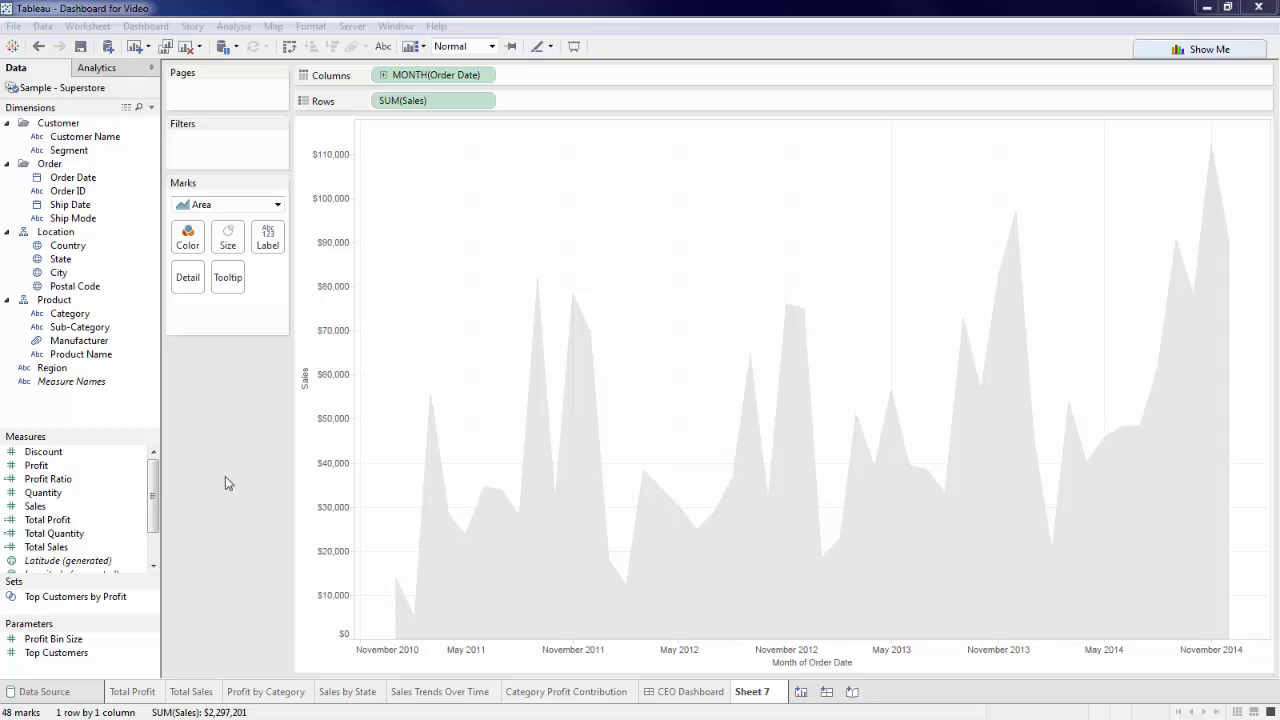
- Hide the Sales axis and the month Order Date axis headers
right_click(314, 460)
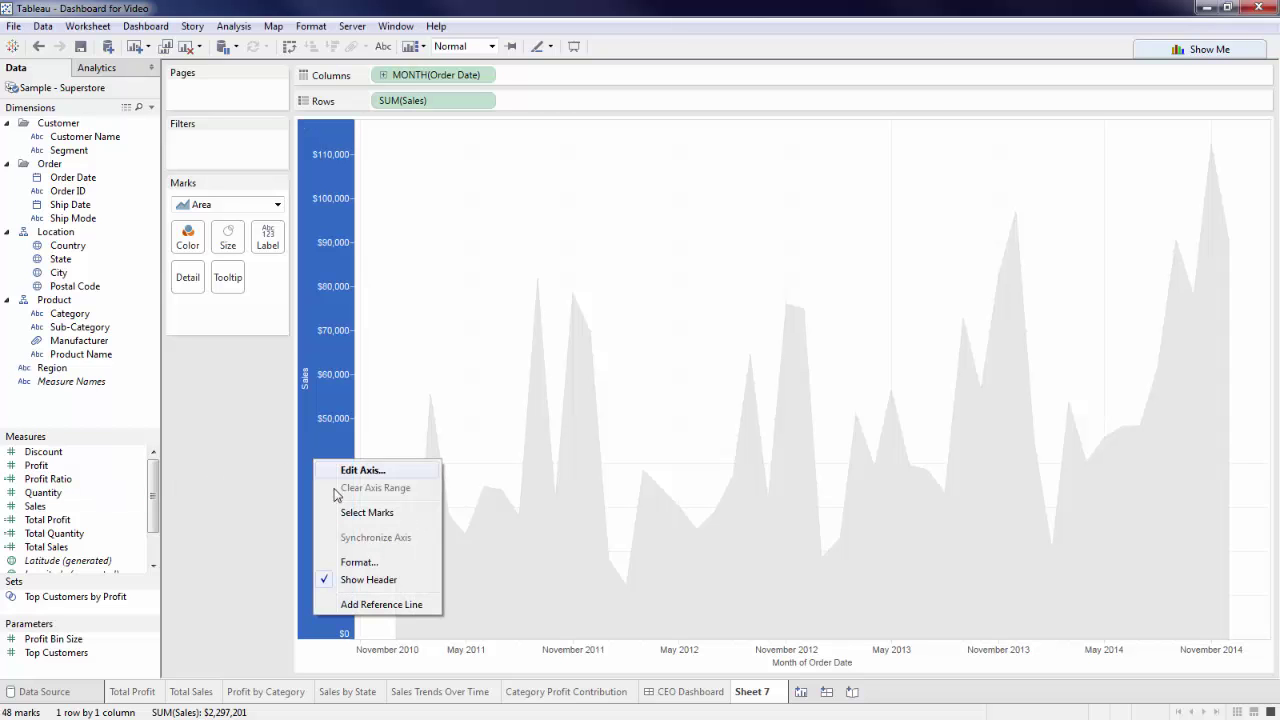
click(346, 581)
right_click(430, 652)
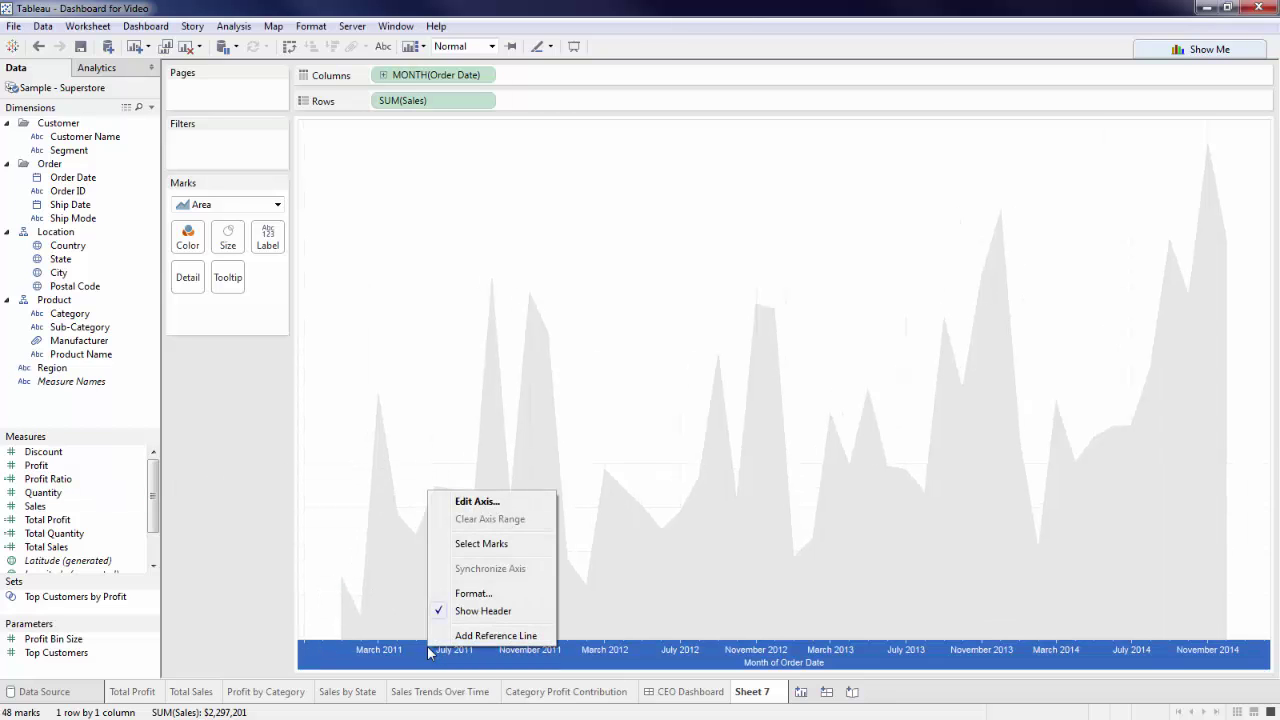
click(467, 611)
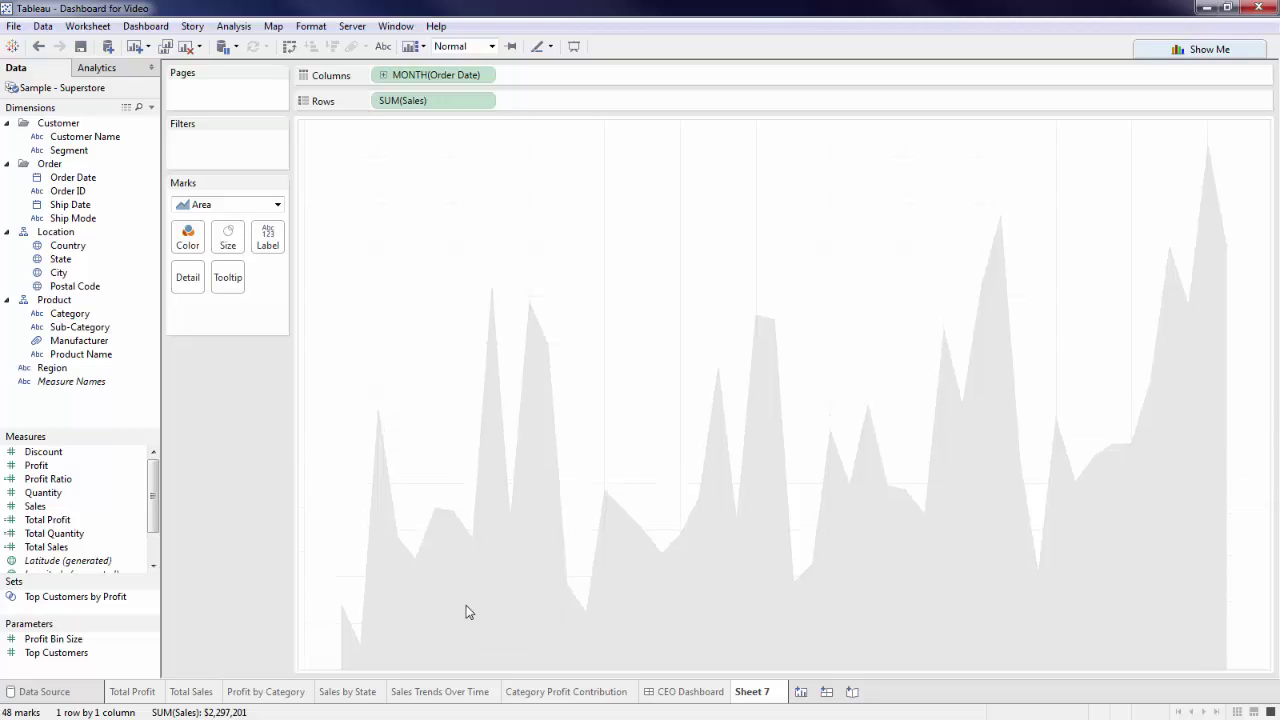
- Set the sheet's grid lines to None in the Format pane, then return to the CEO Dashboard
right_click(511, 277)
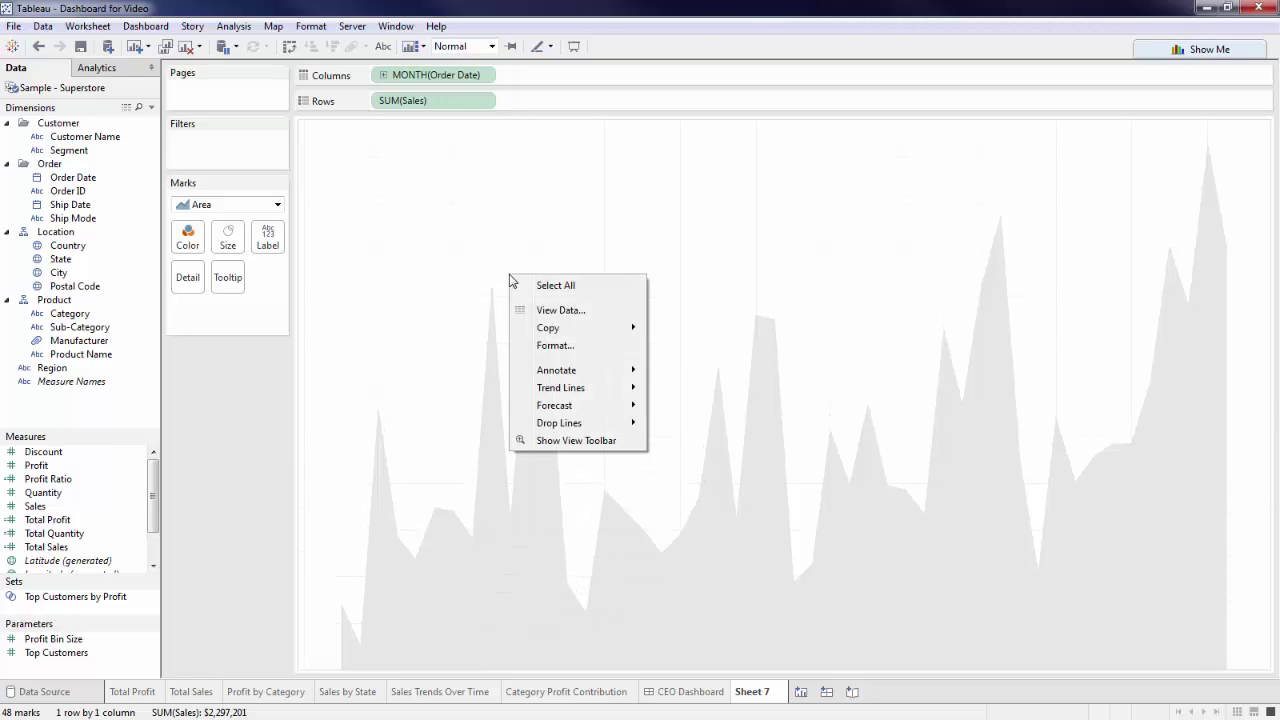
click(568, 348)
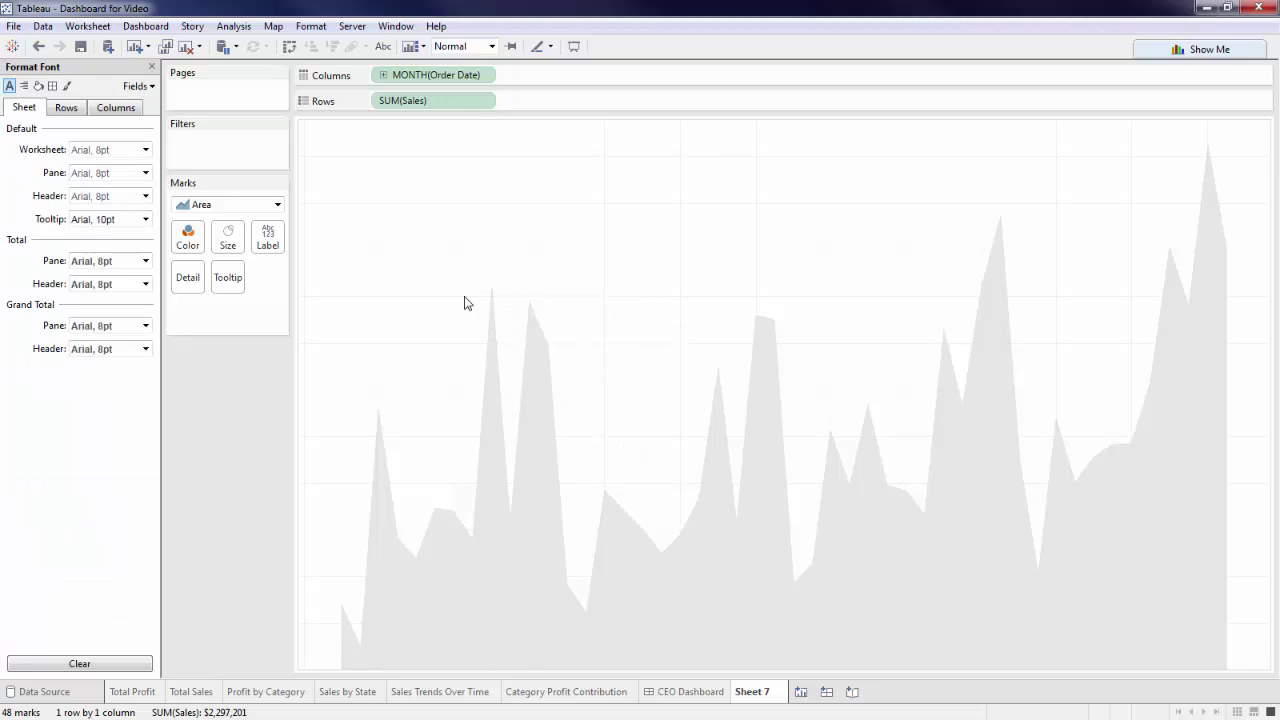
click(68, 87)
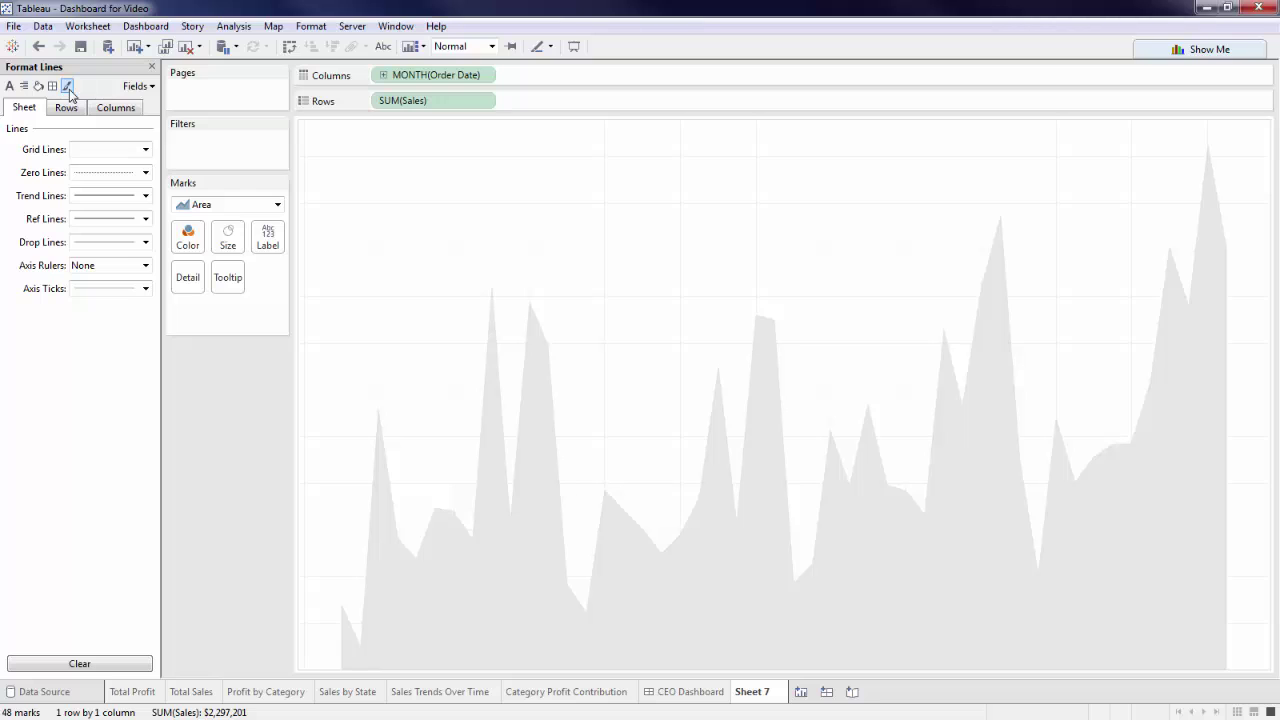
click(85, 150)
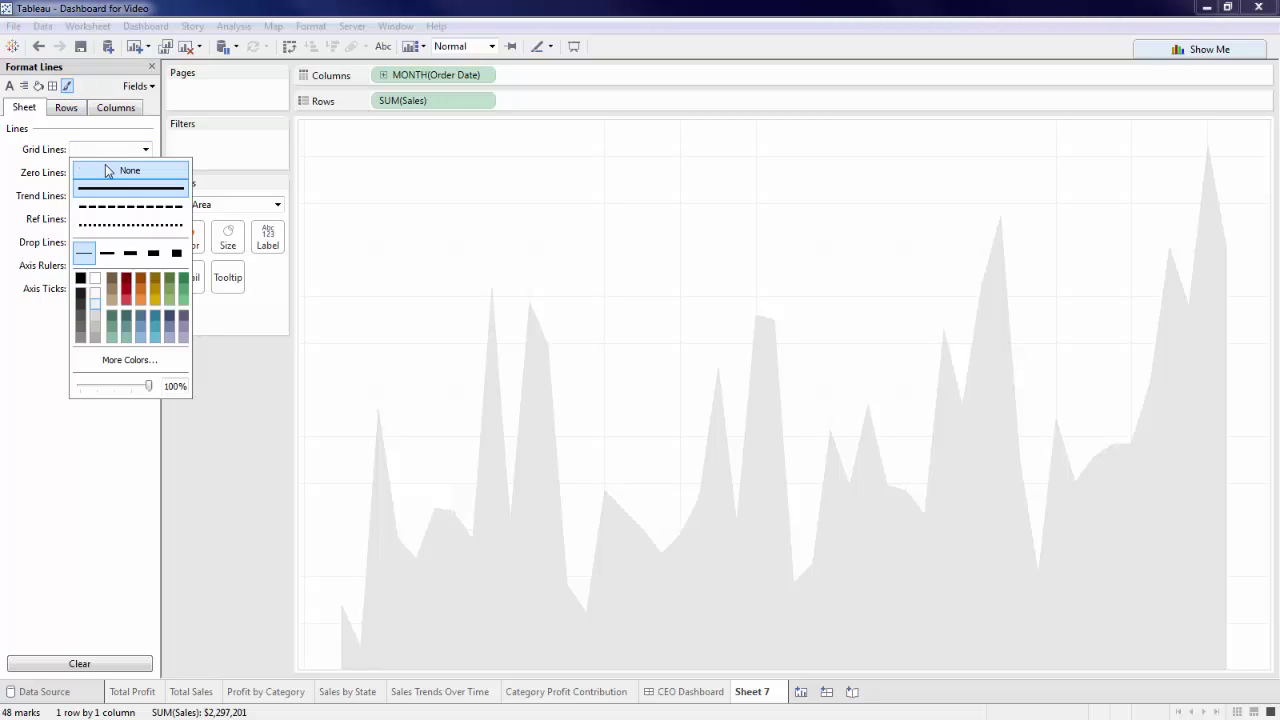
click(108, 172)
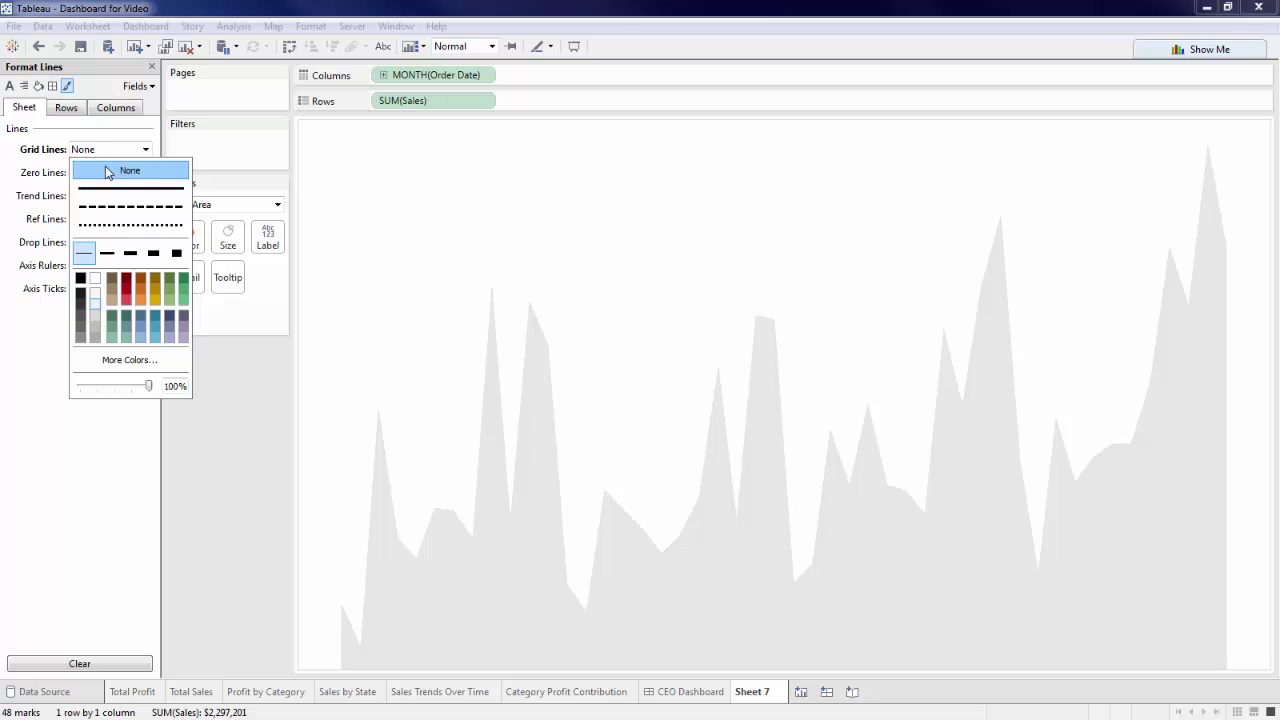
click(152, 66)
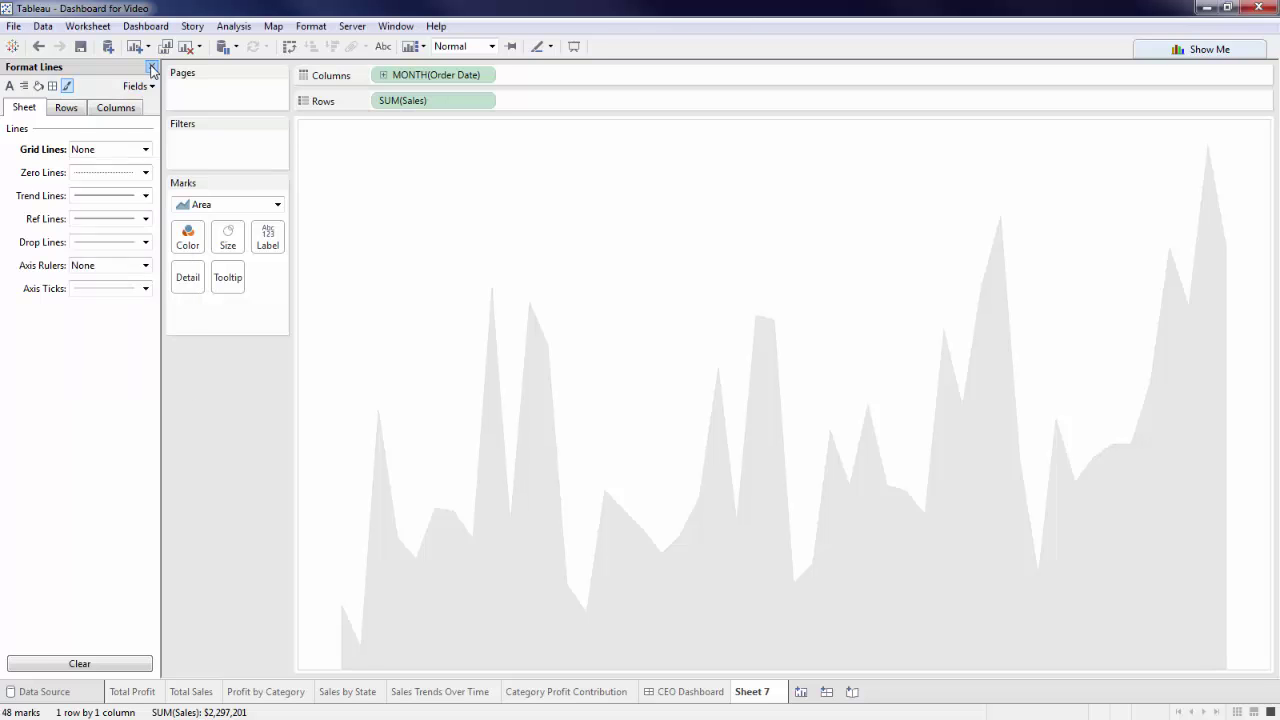
click(669, 690)
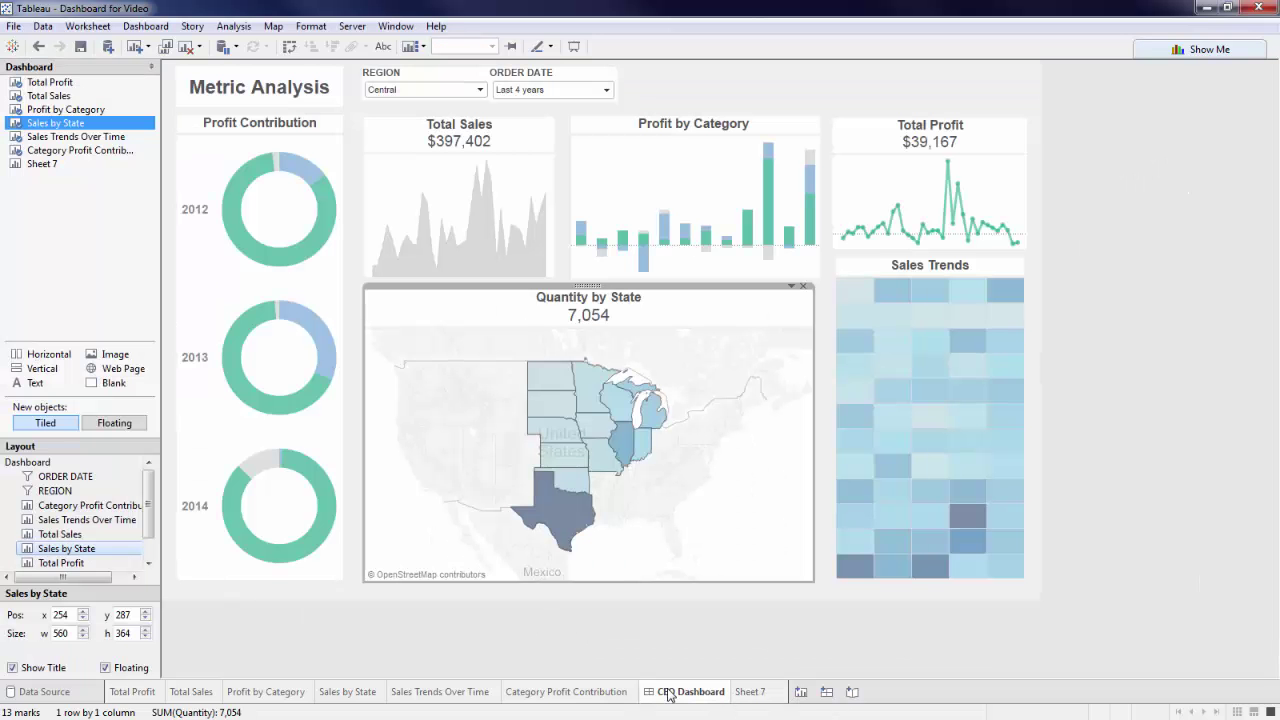
- Select and clear Texas on the dashboard map, then go back to Sheet 7
click(557, 510)
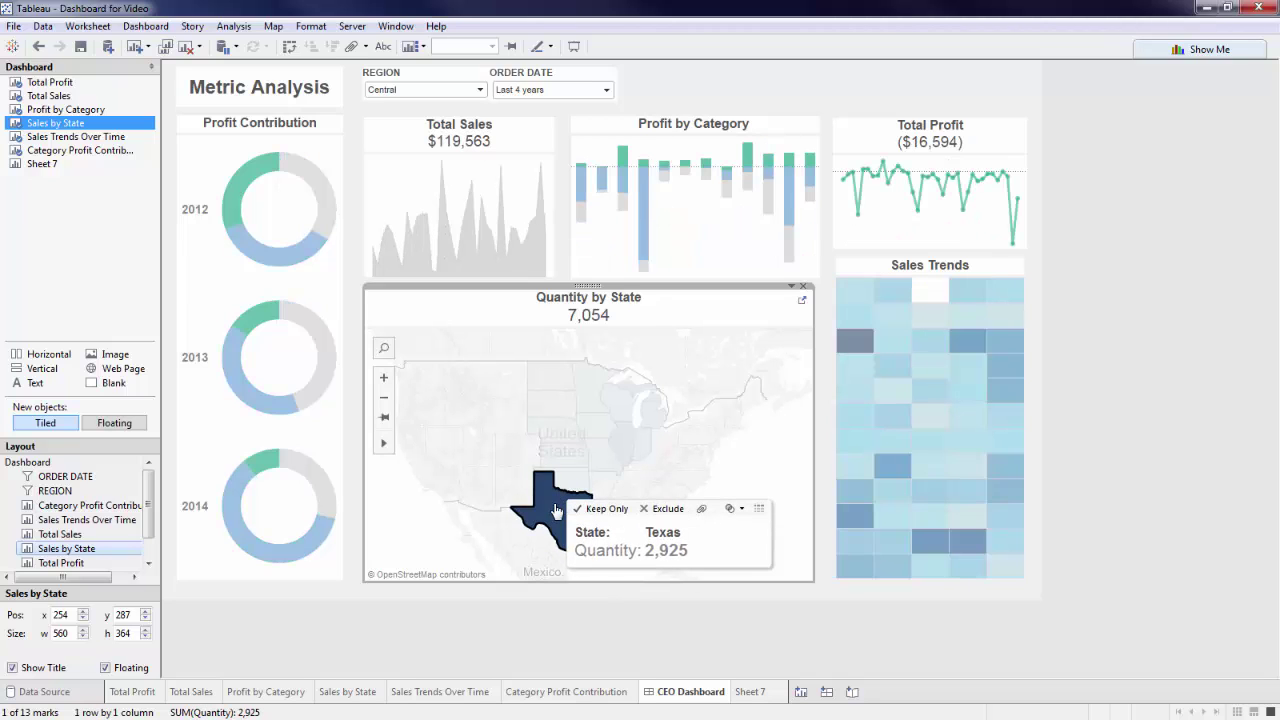
click(557, 510)
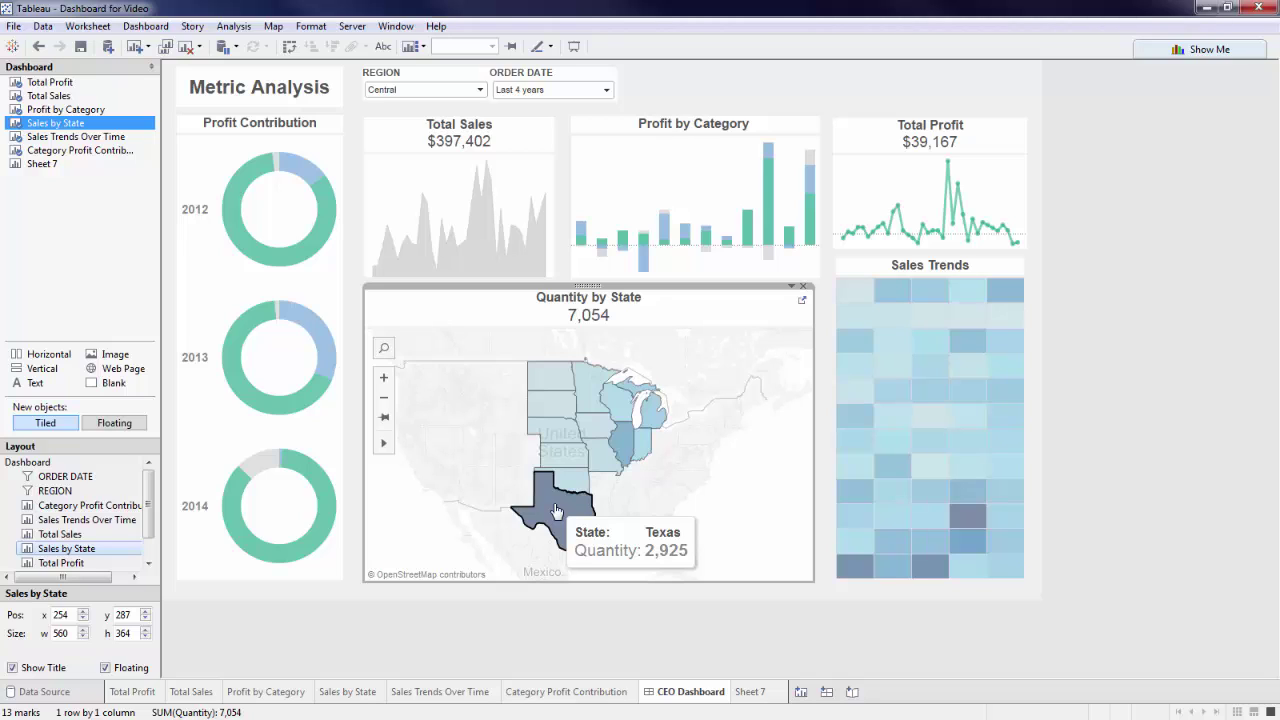
click(748, 692)
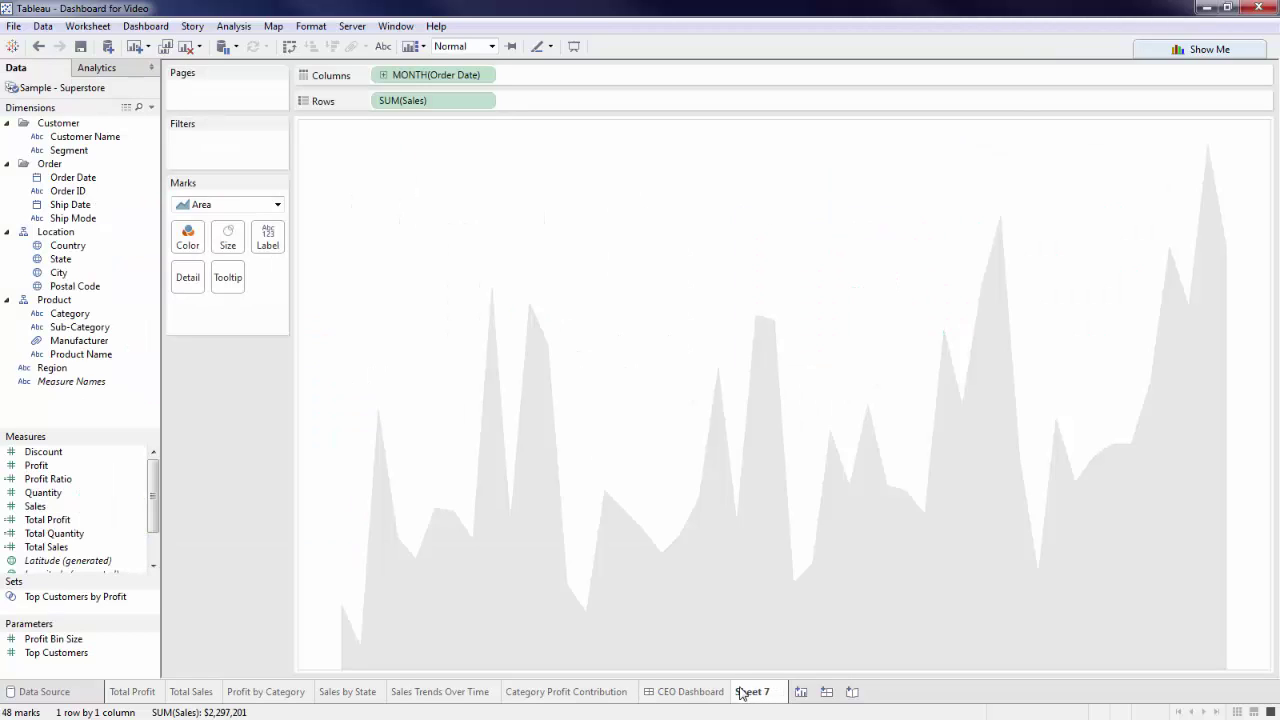
- Show the sheet title and replace the sheet-name placeholder with 'Total Sales'
right_click(267, 496)
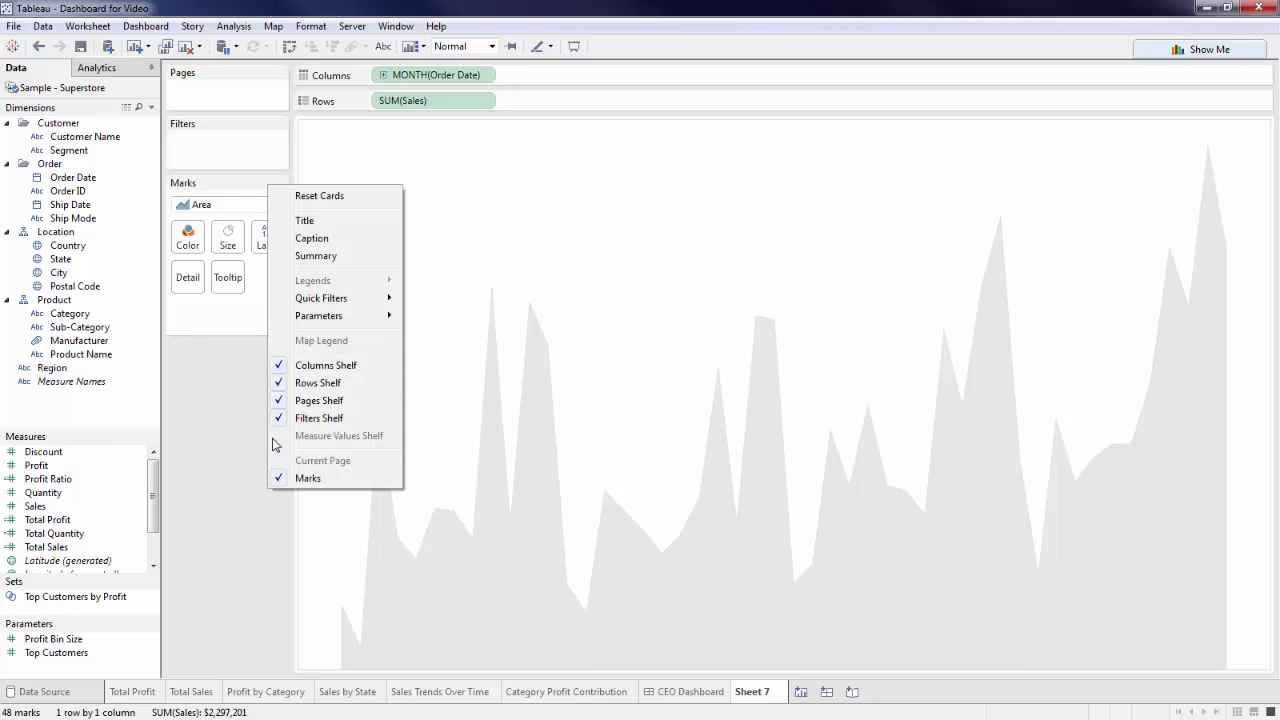
click(305, 221)
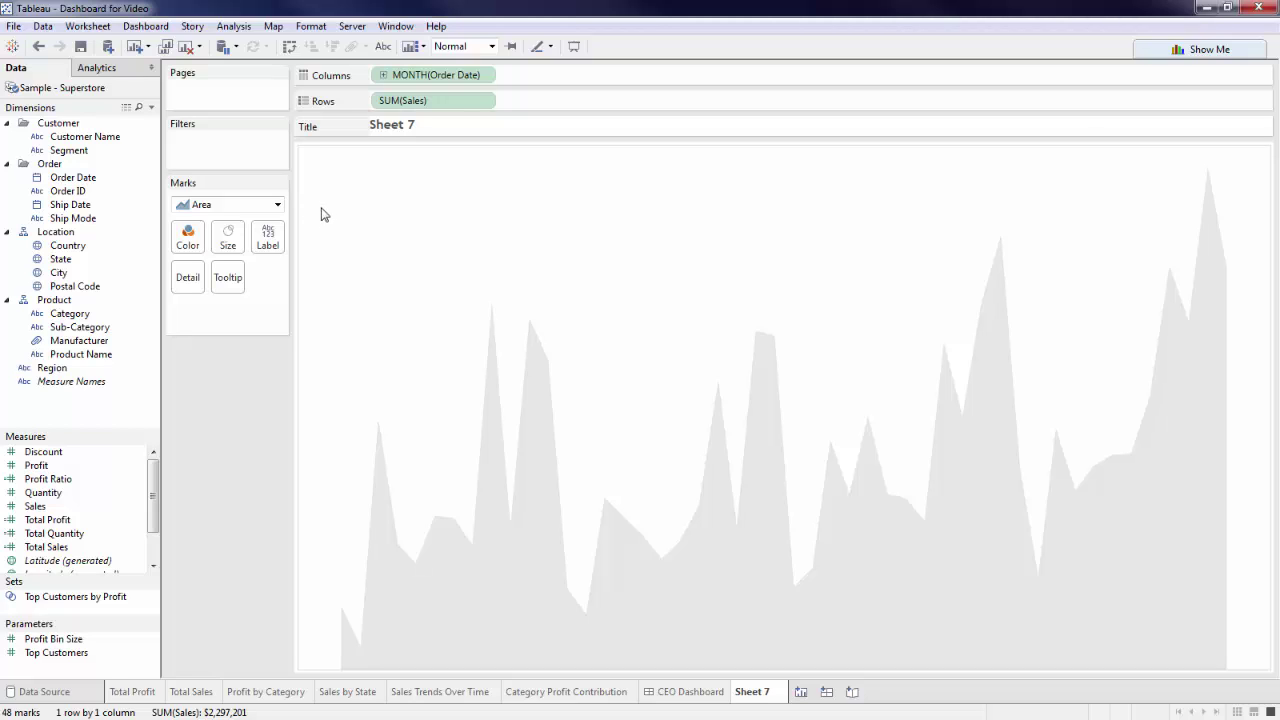
right_click(393, 136)
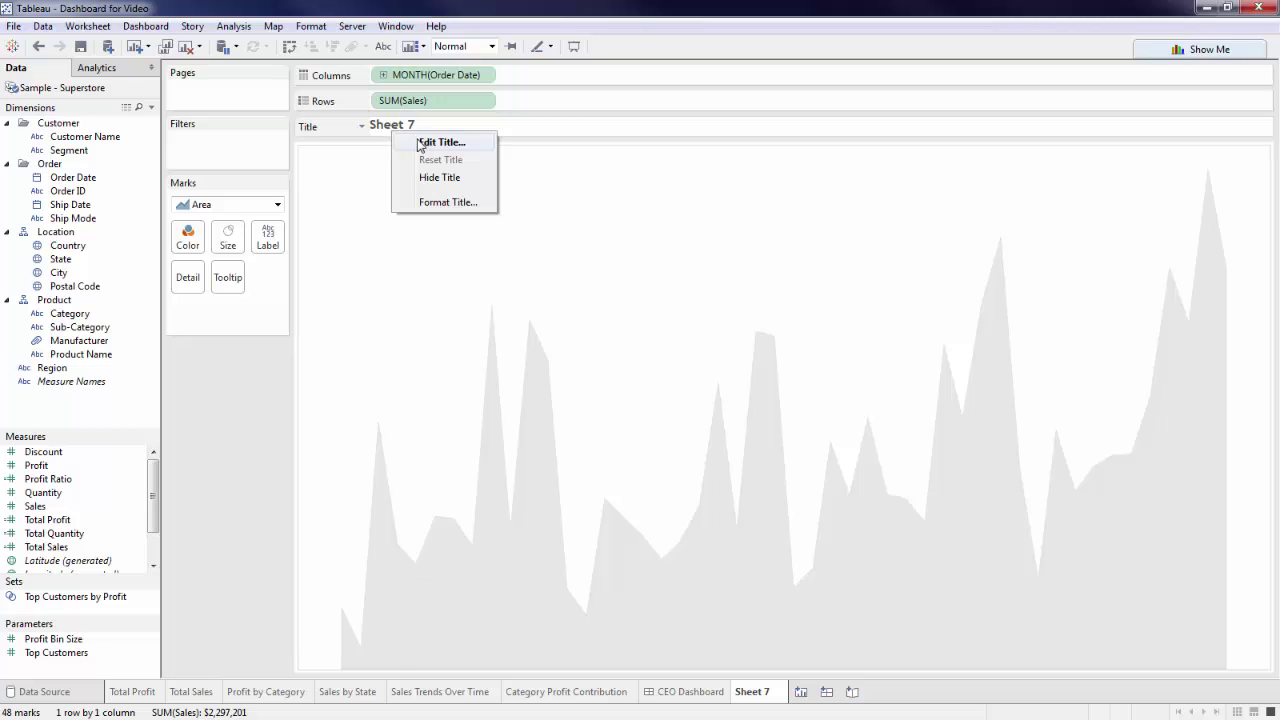
click(419, 145)
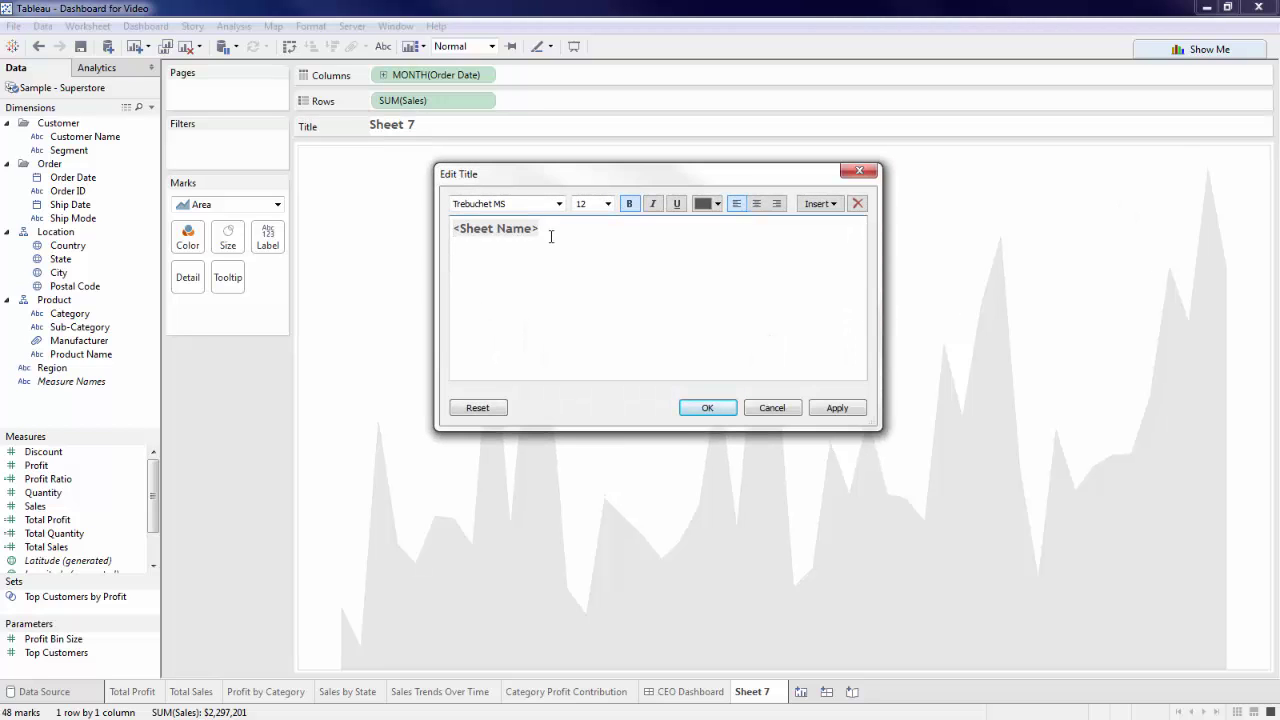
drag(540, 236, 430, 236)
text(T)
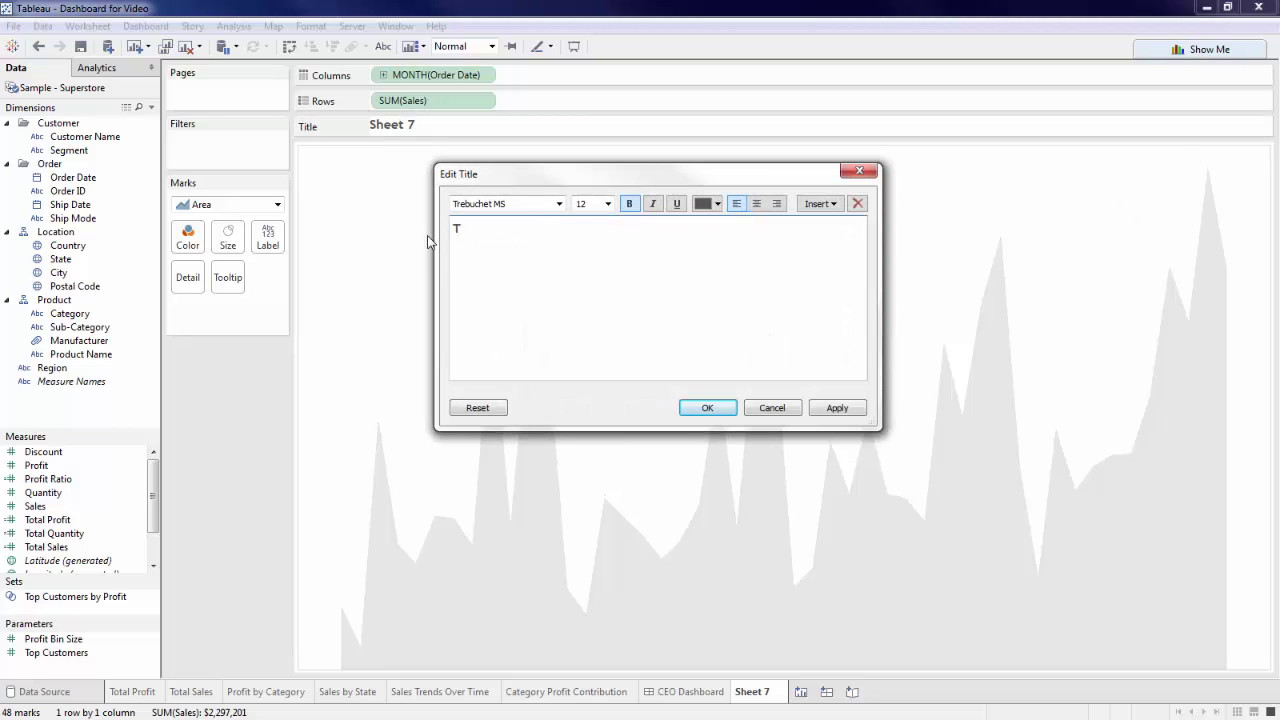
text(otal Sales)
- Add SUM(Sales) as the title's second line and enlarge the title area to show it
click(815, 204)
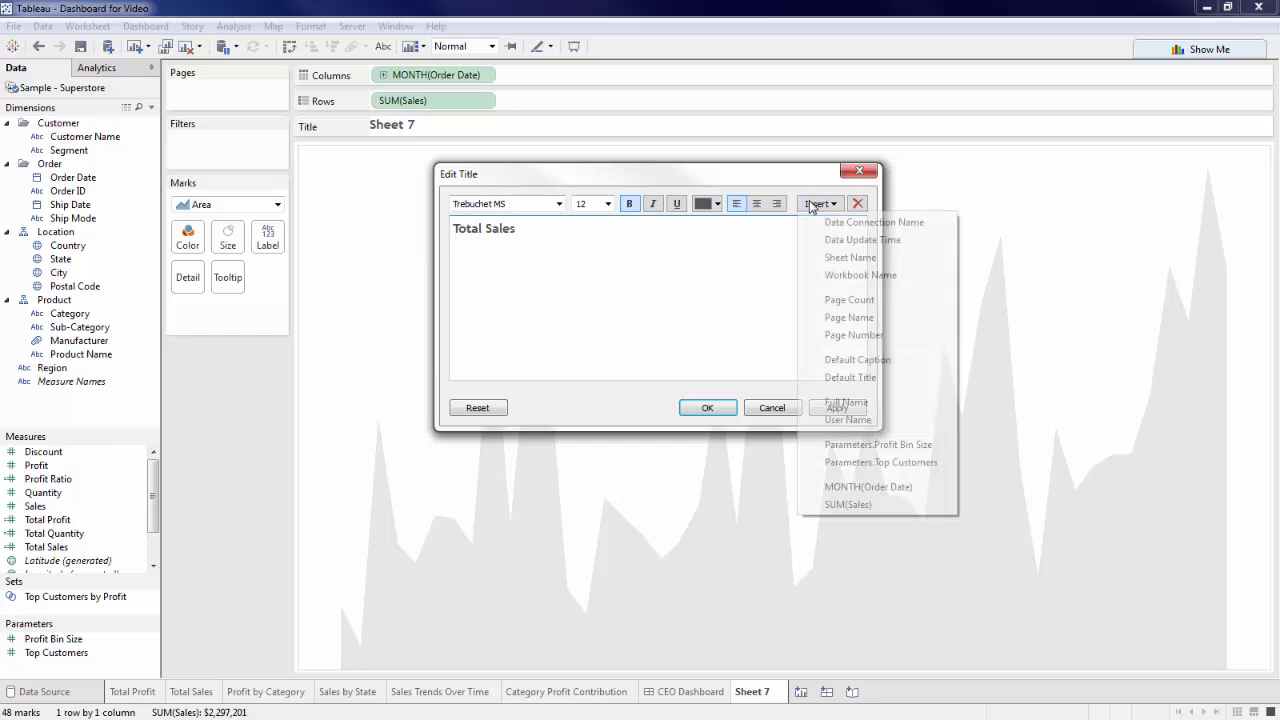
click(866, 504)
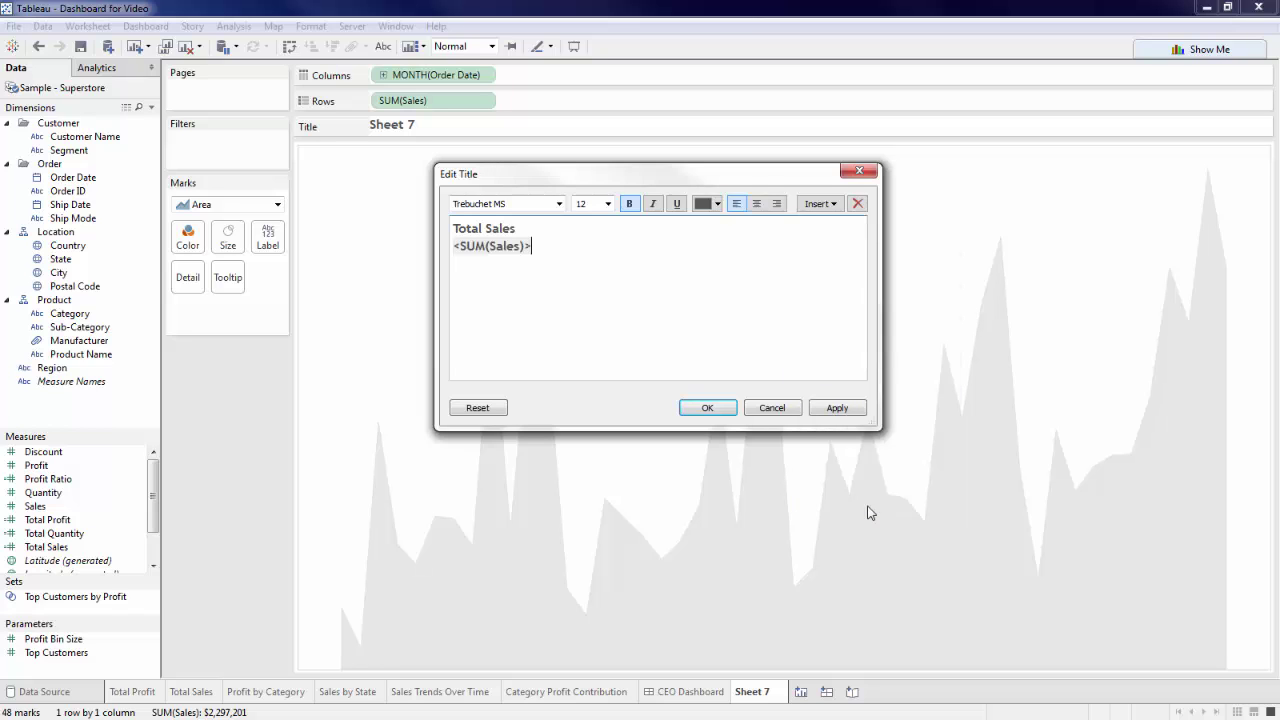
click(718, 407)
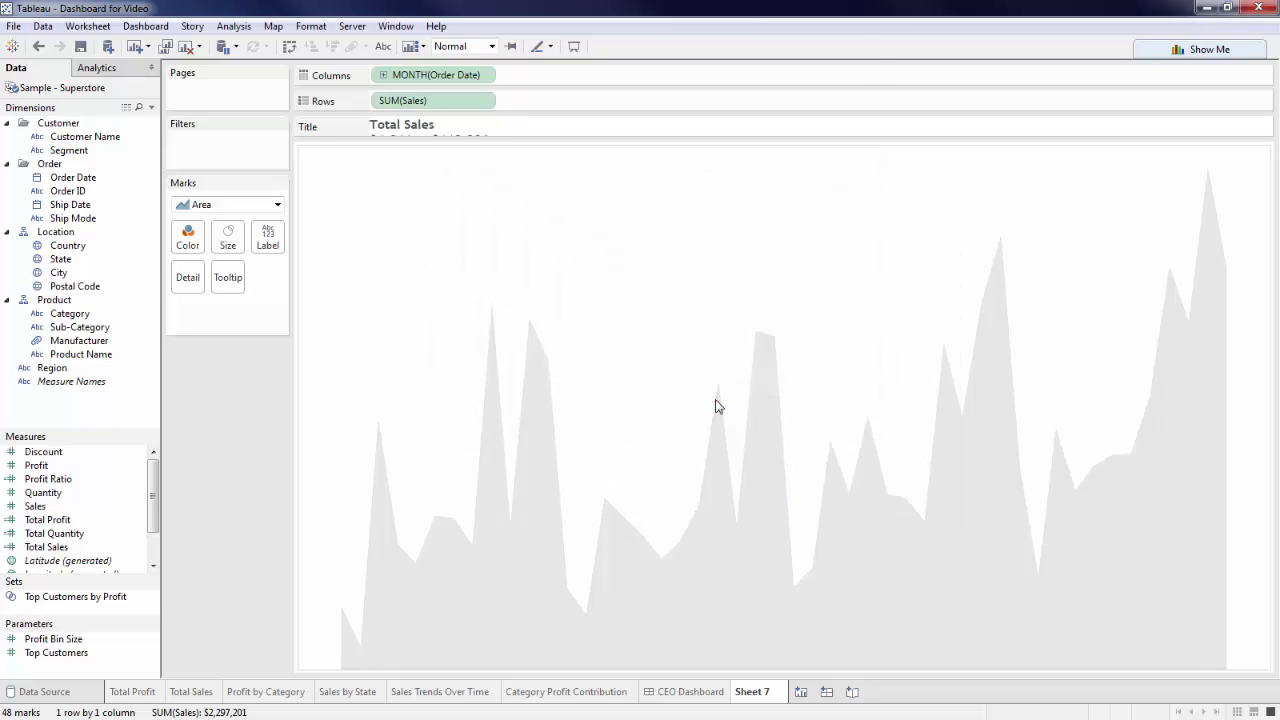
drag(600, 137, 601, 166)
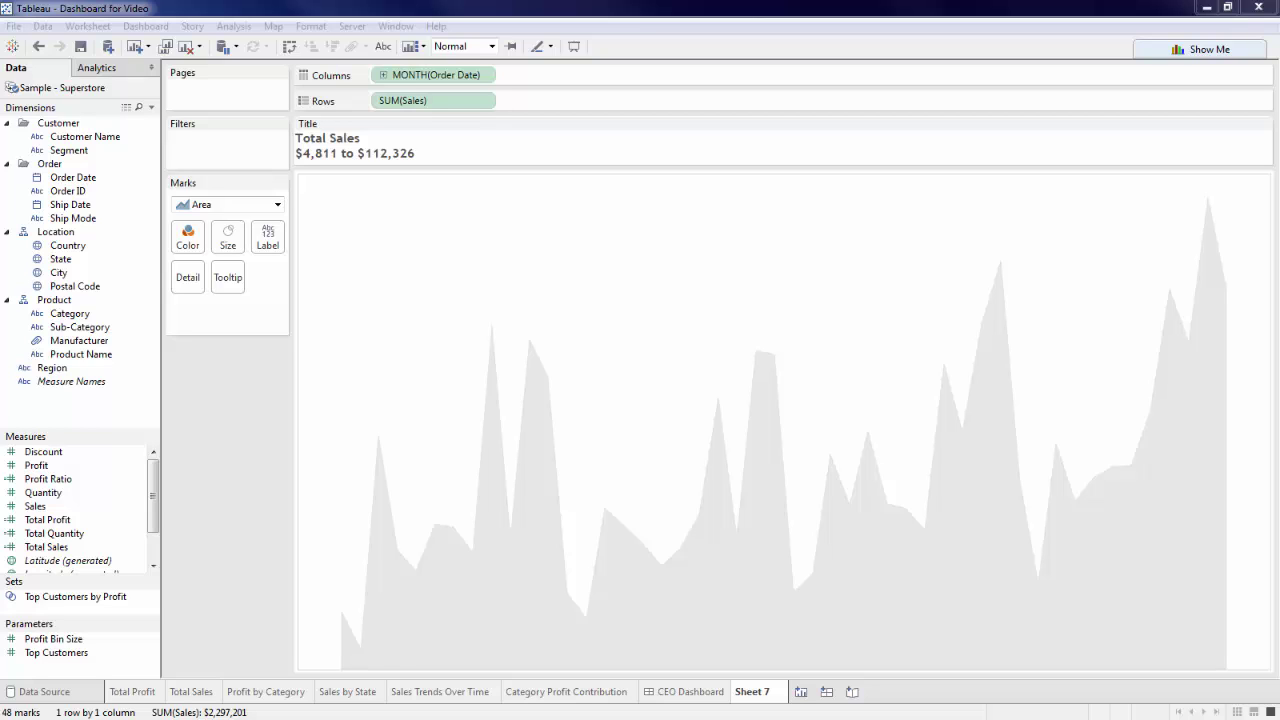
right_click(77, 548)
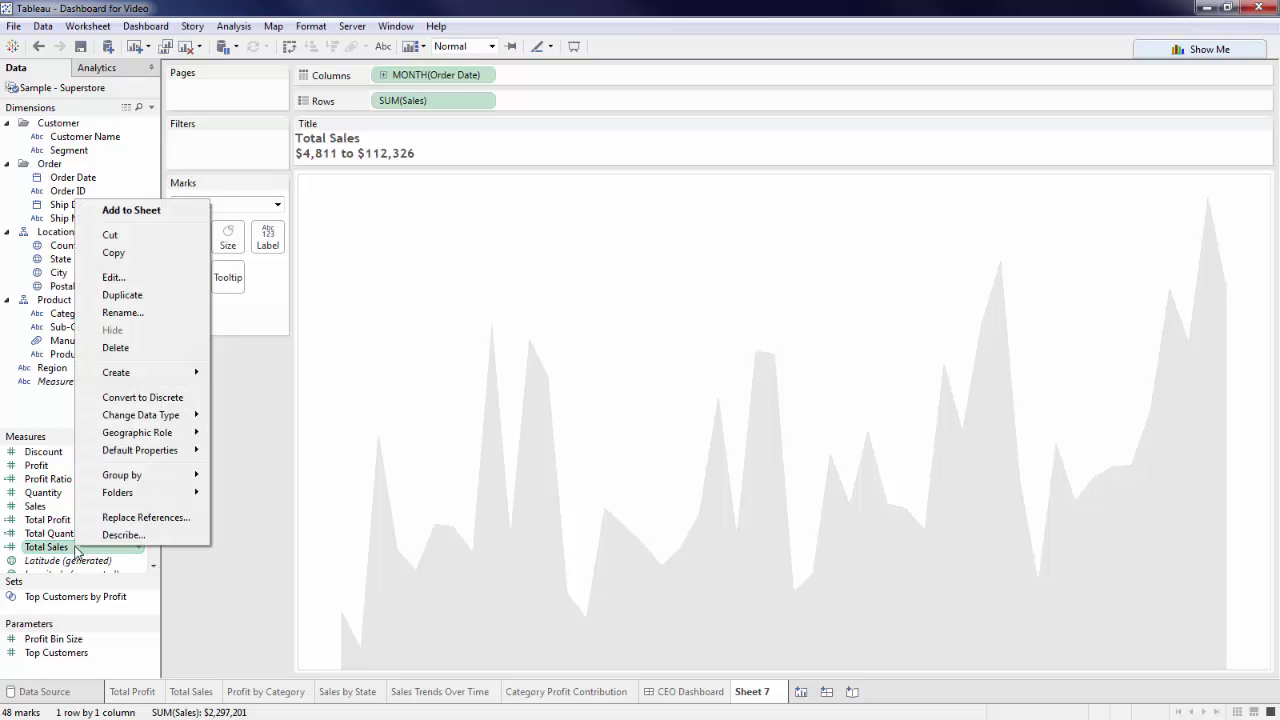
click(138, 286)
ctrl+scroll(257, 323, up, 5)
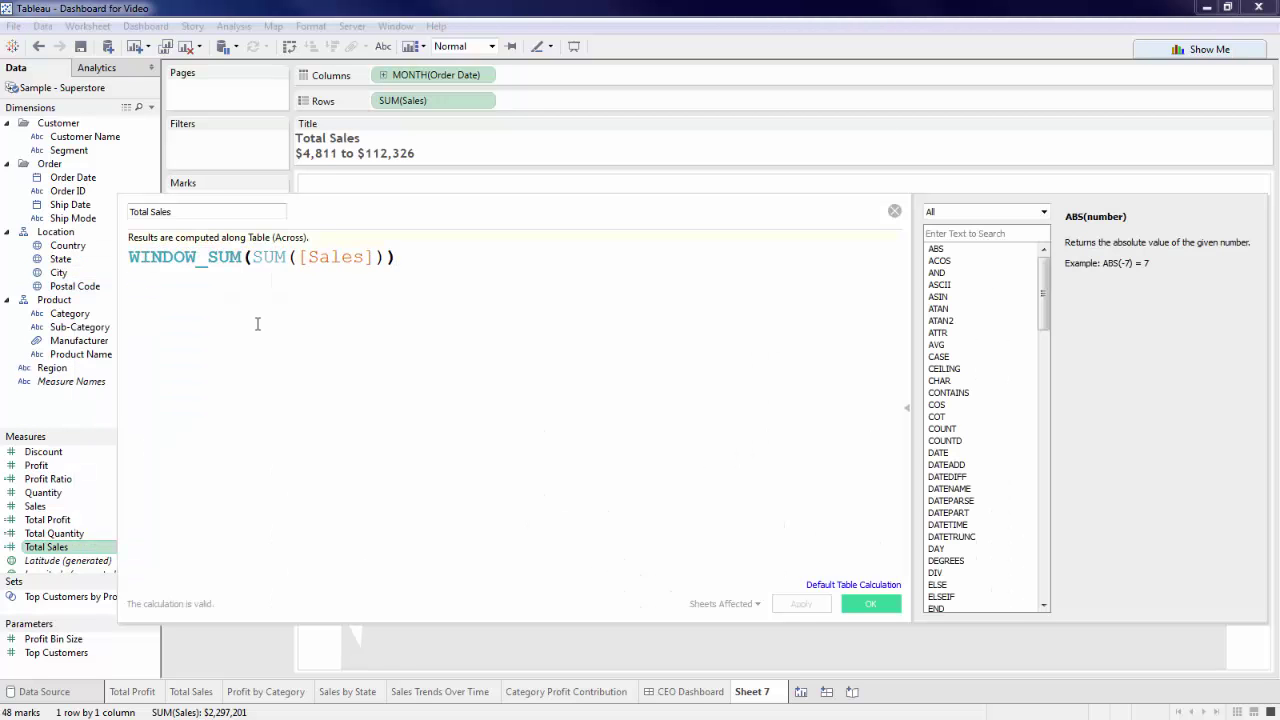
ctrl+scroll(257, 323, up, 2)
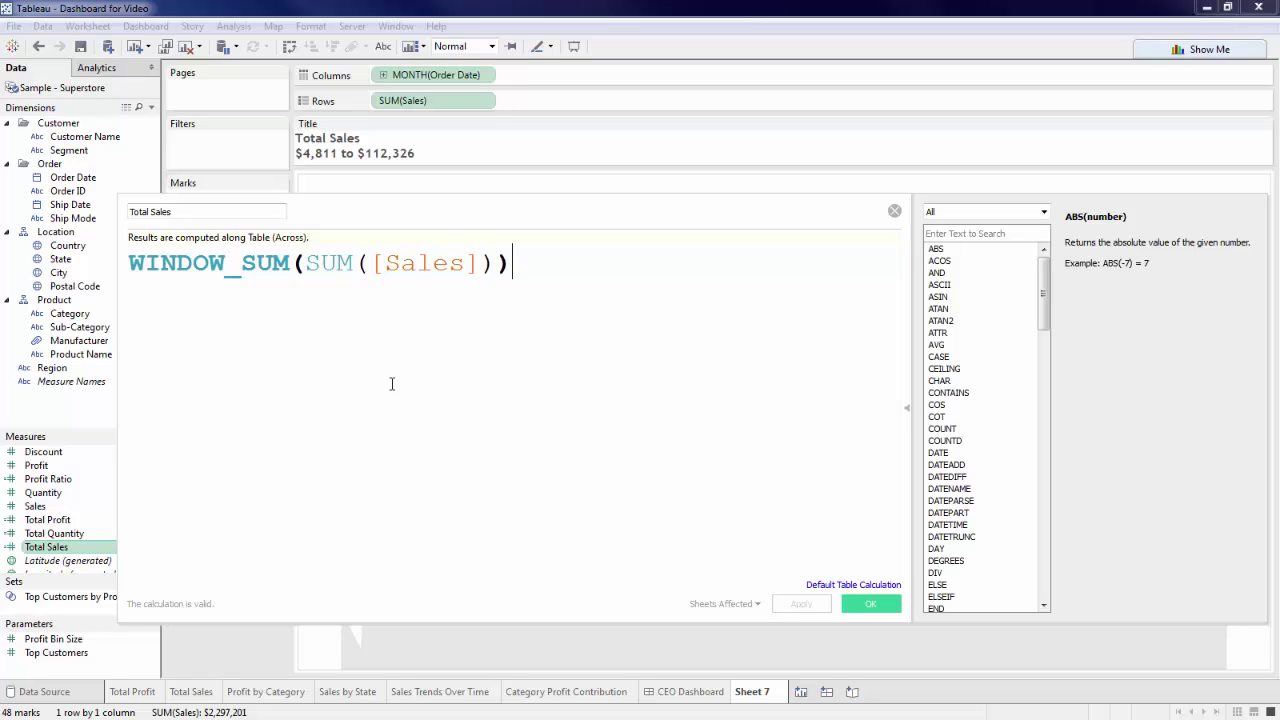
click(850, 604)
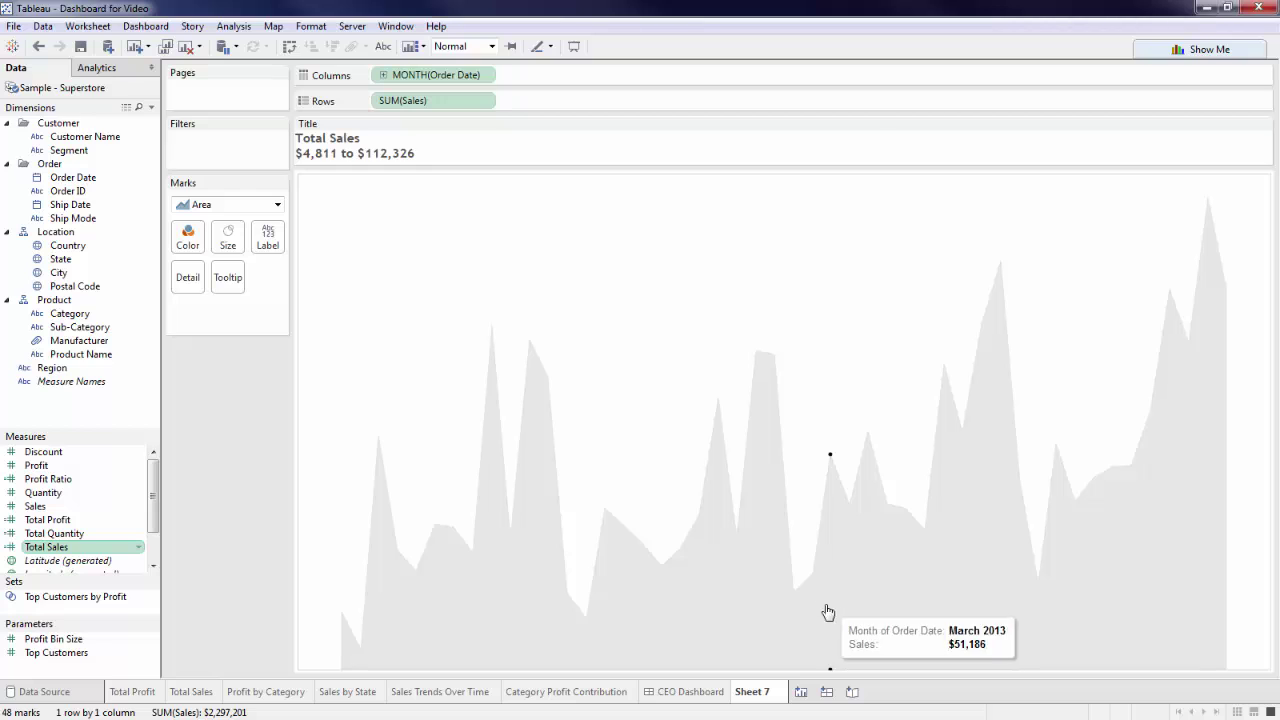
- Add Total Sales to Detail and swap the title's SUM(Sales) for AGG(Total Sales)
drag(90, 549, 174, 280)
right_click(336, 148)
click(356, 152)
drag(570, 245, 453, 250)
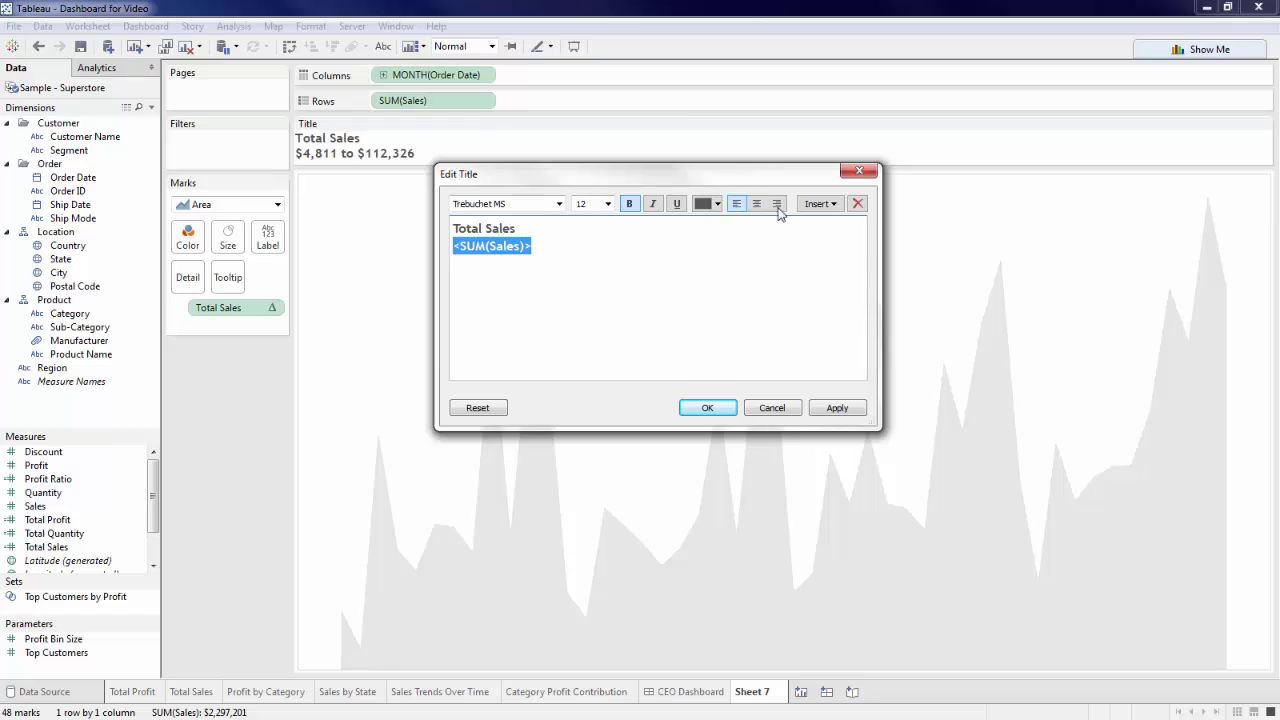
click(857, 203)
click(826, 206)
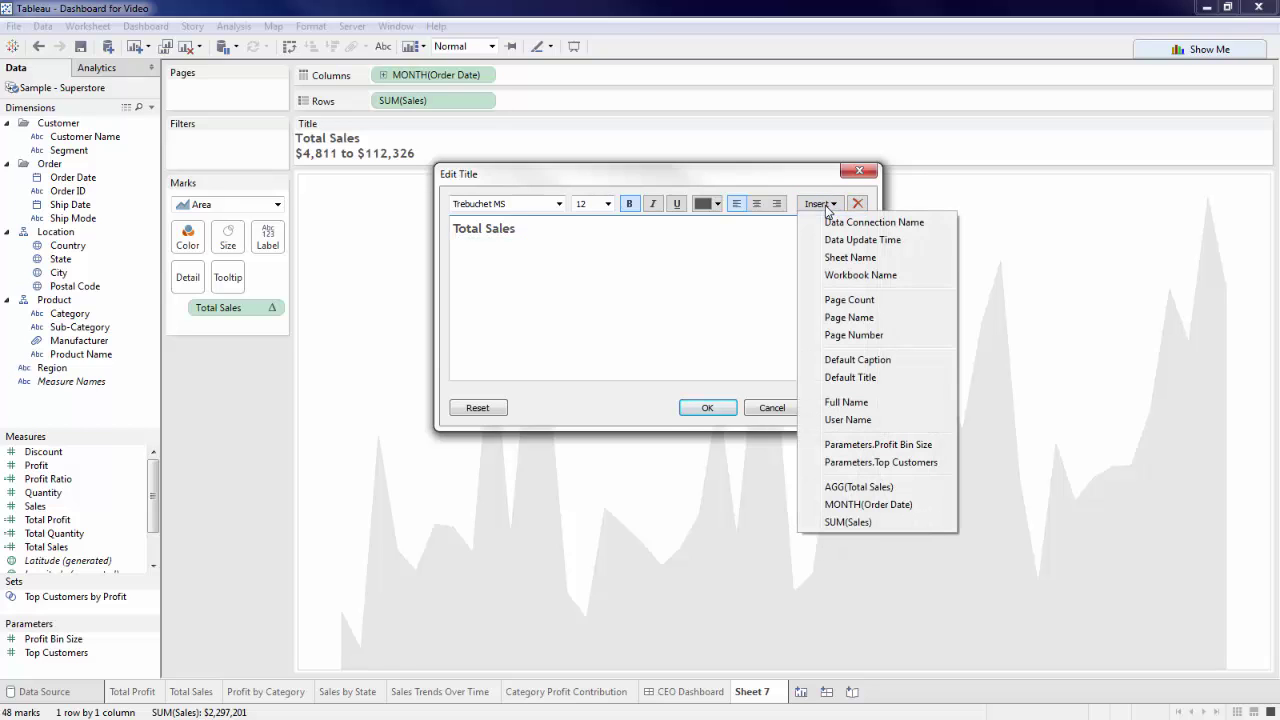
click(879, 488)
- Centre both title lines and set the sales value line to size 14
drag(570, 246, 435, 226)
click(757, 203)
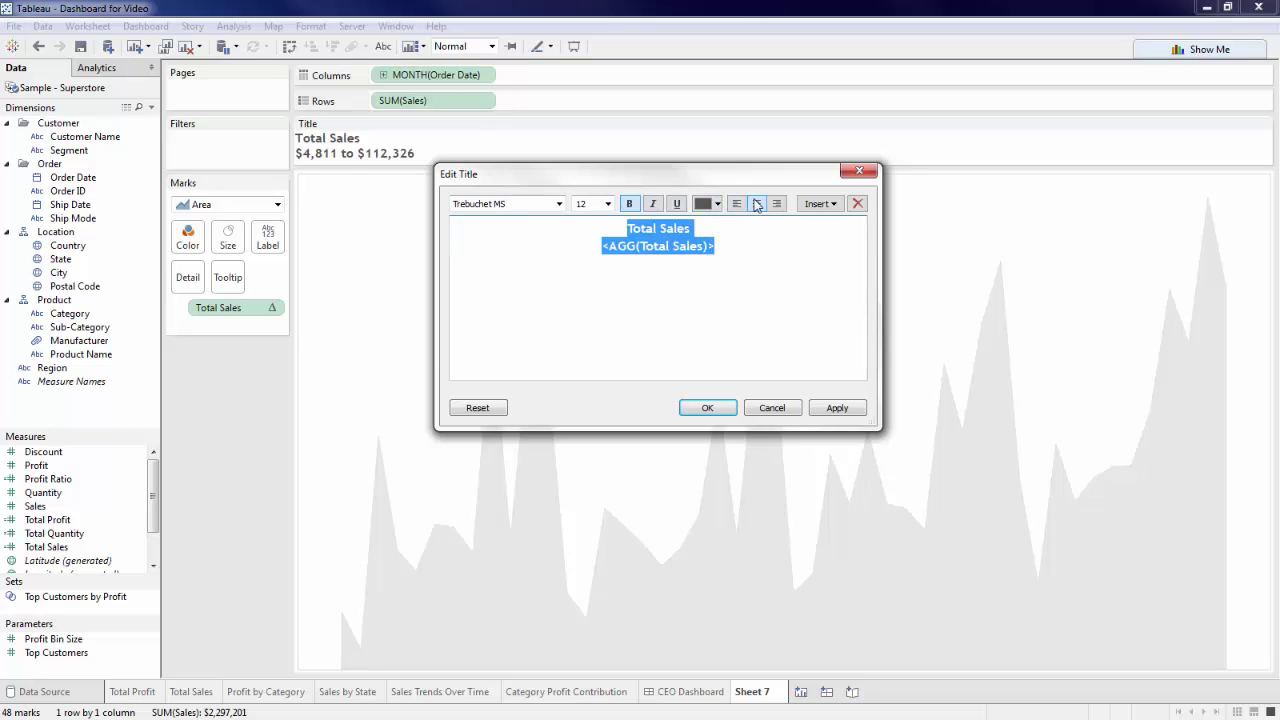
drag(737, 251, 605, 250)
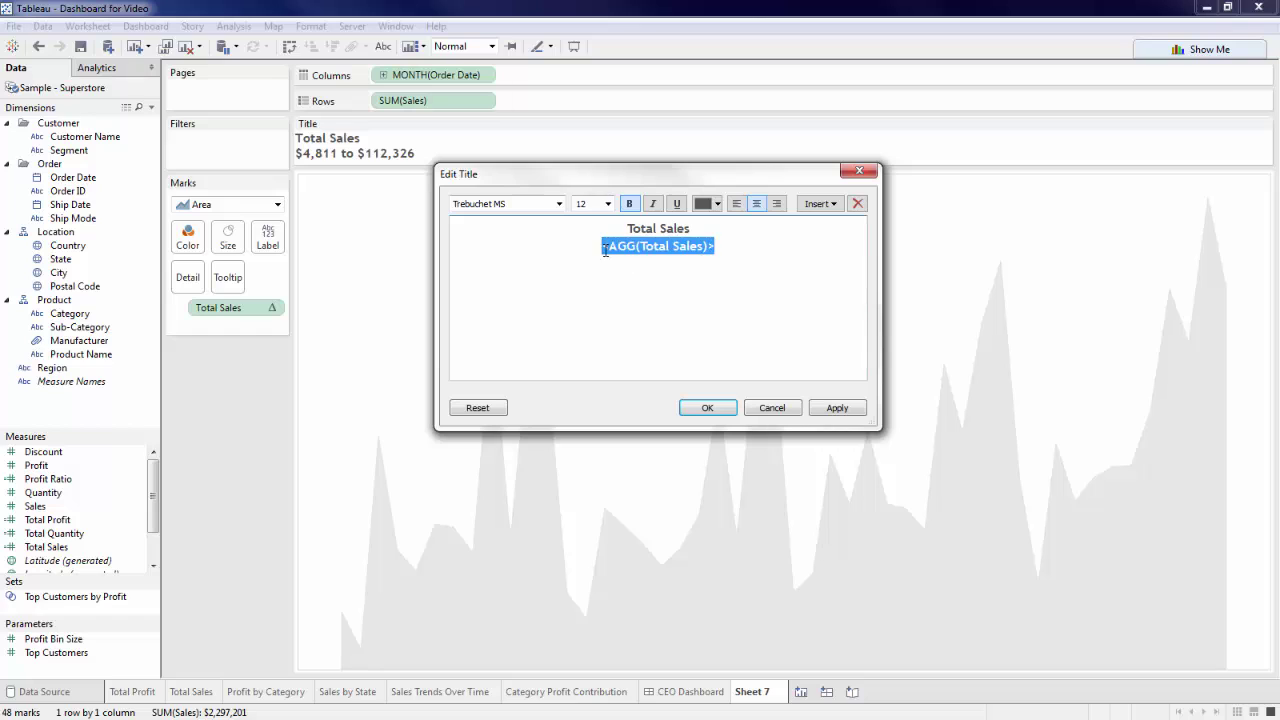
click(607, 203)
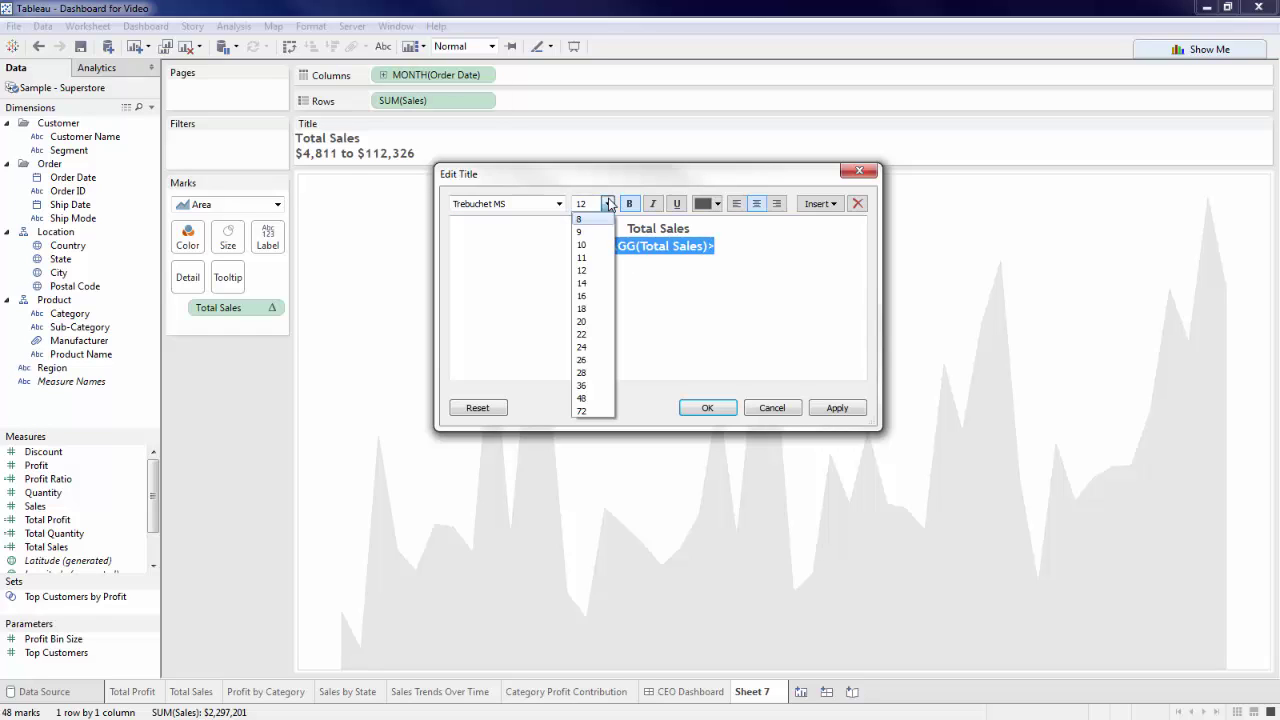
click(595, 282)
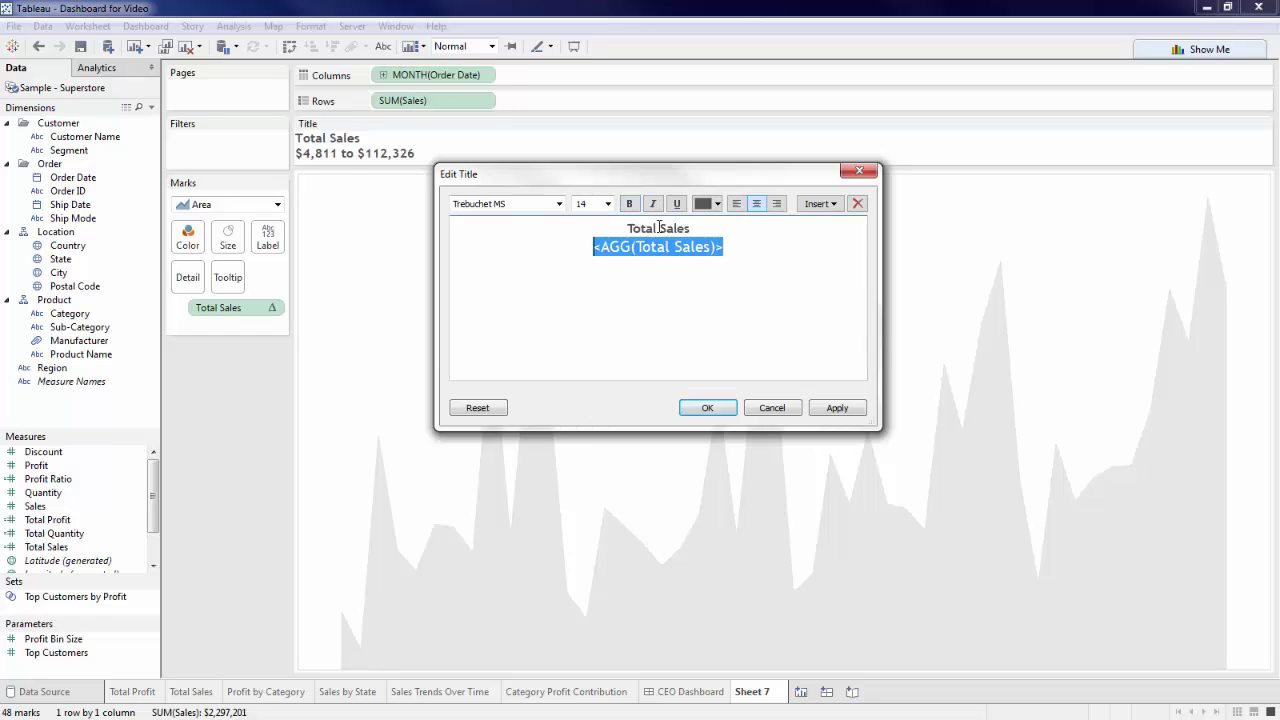
click(705, 409)
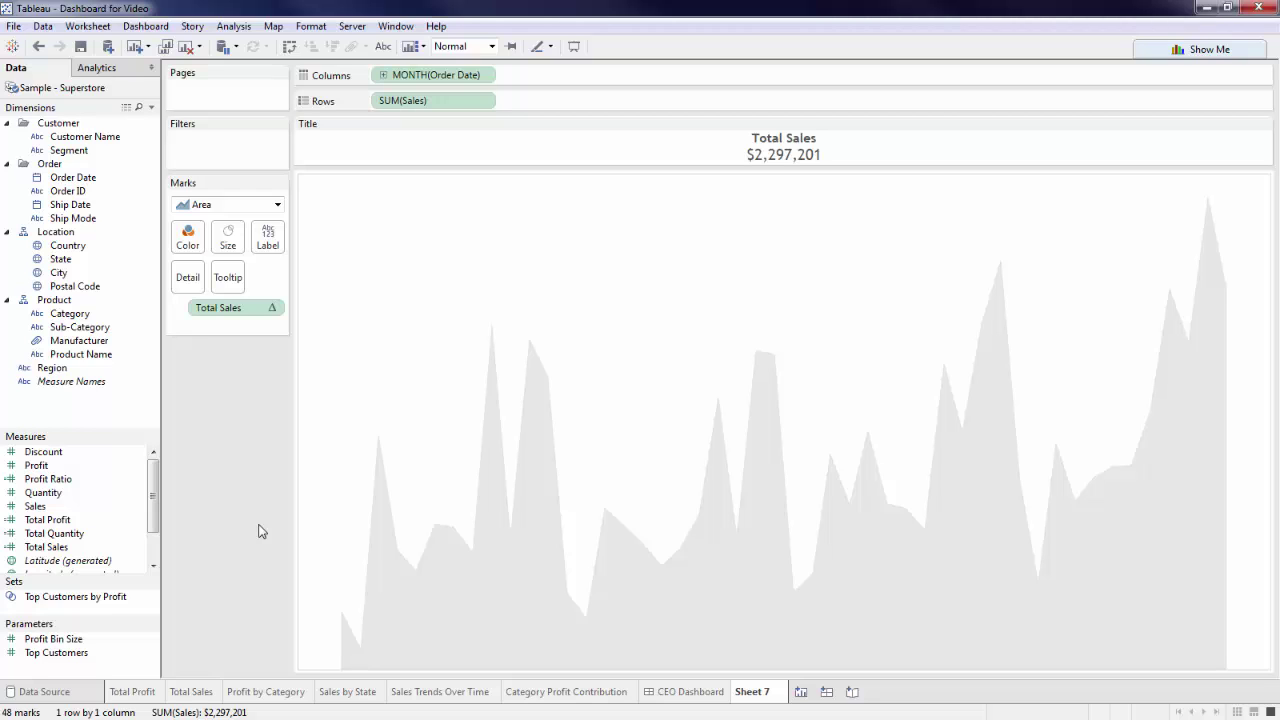
- Create Sheet 8 showing SUM(Sales) as a single $2,297,201 text mark, then return to Sheet 7
click(799, 692)
drag(40, 506, 277, 248)
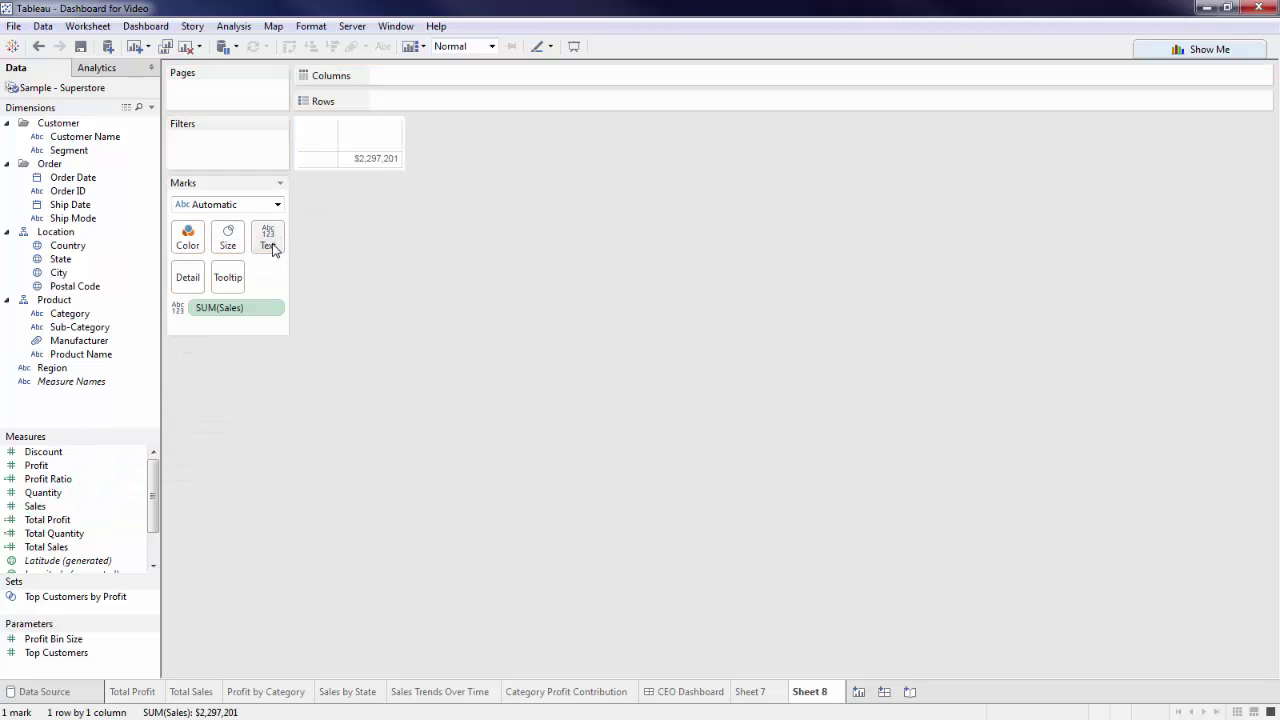
click(269, 240)
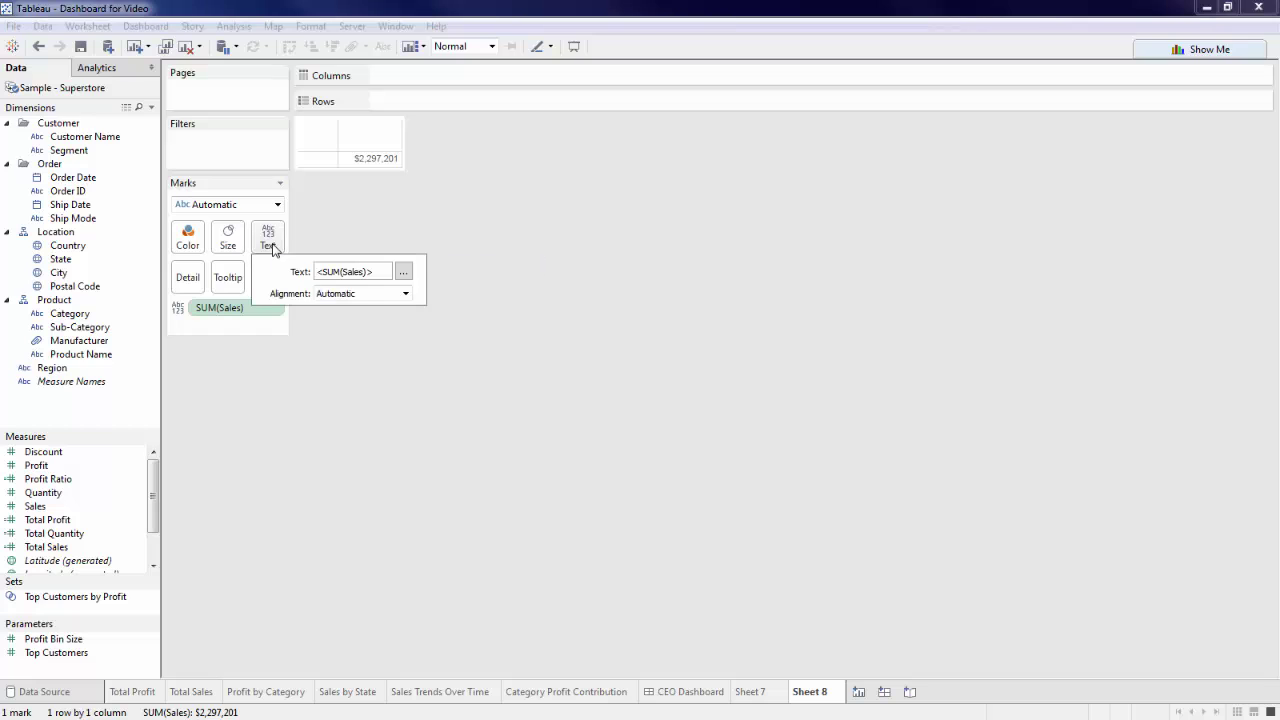
click(404, 273)
drag(657, 274, 719, 276)
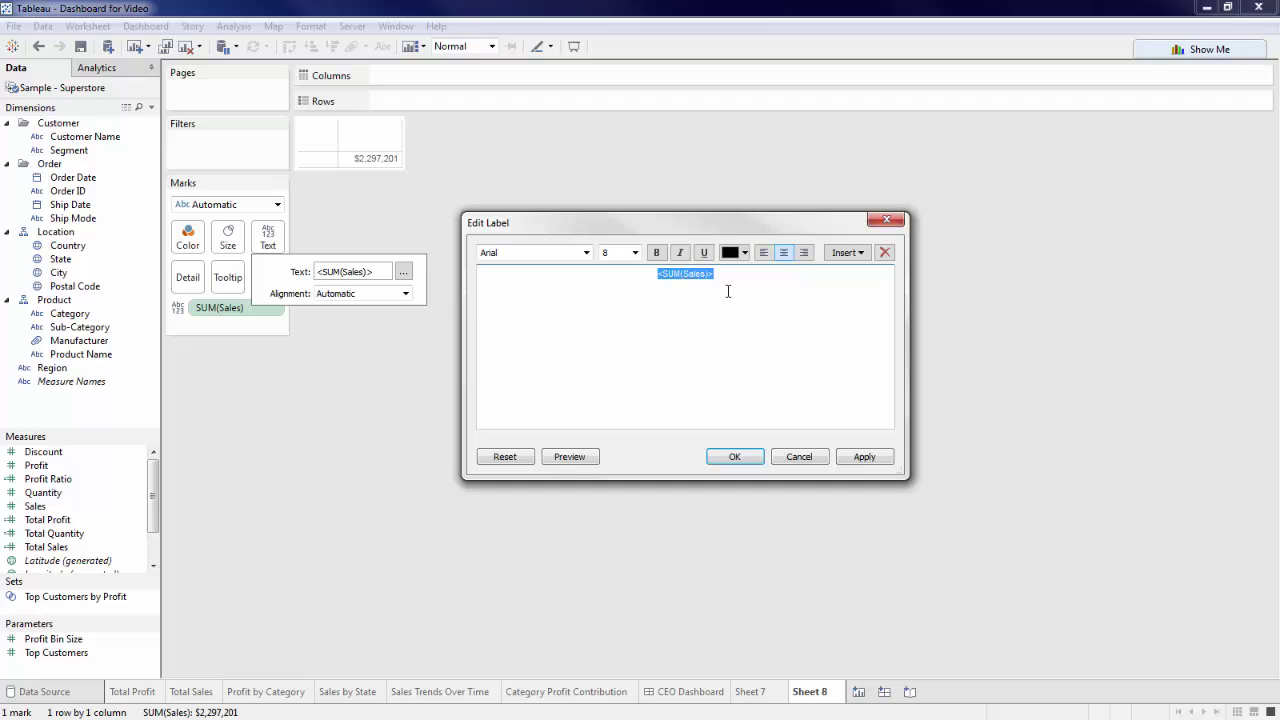
click(735, 458)
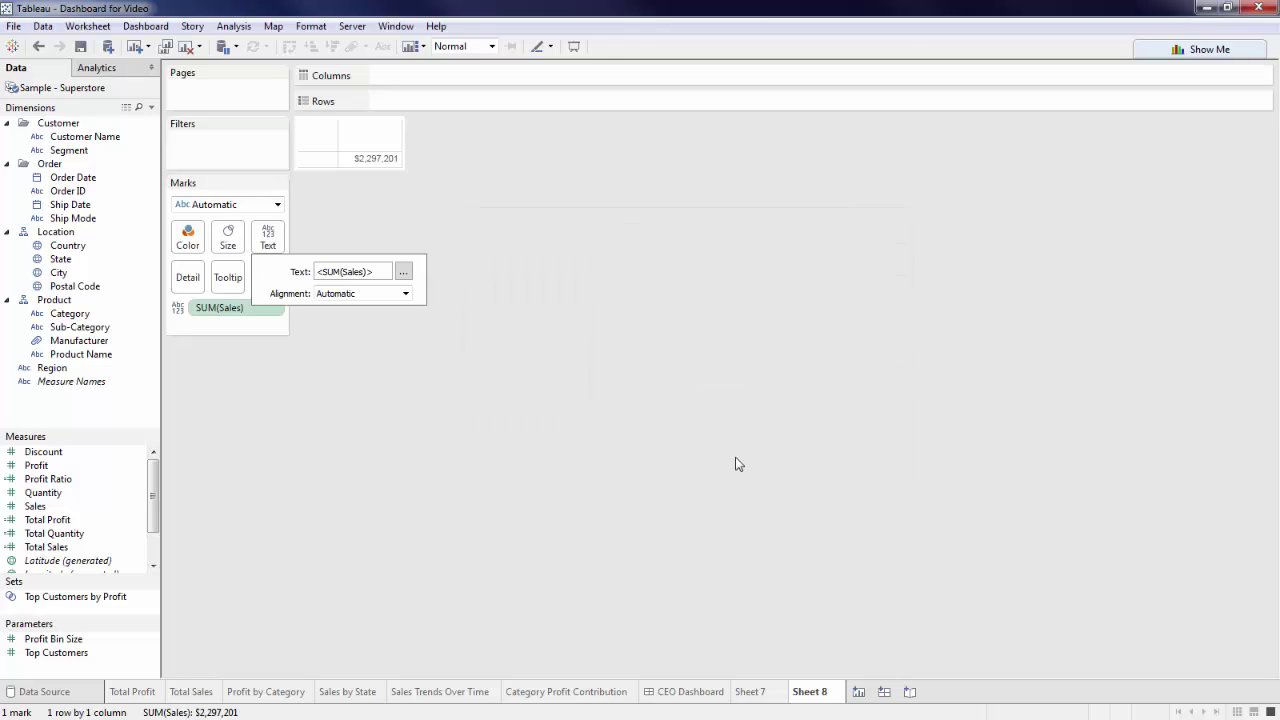
click(760, 691)
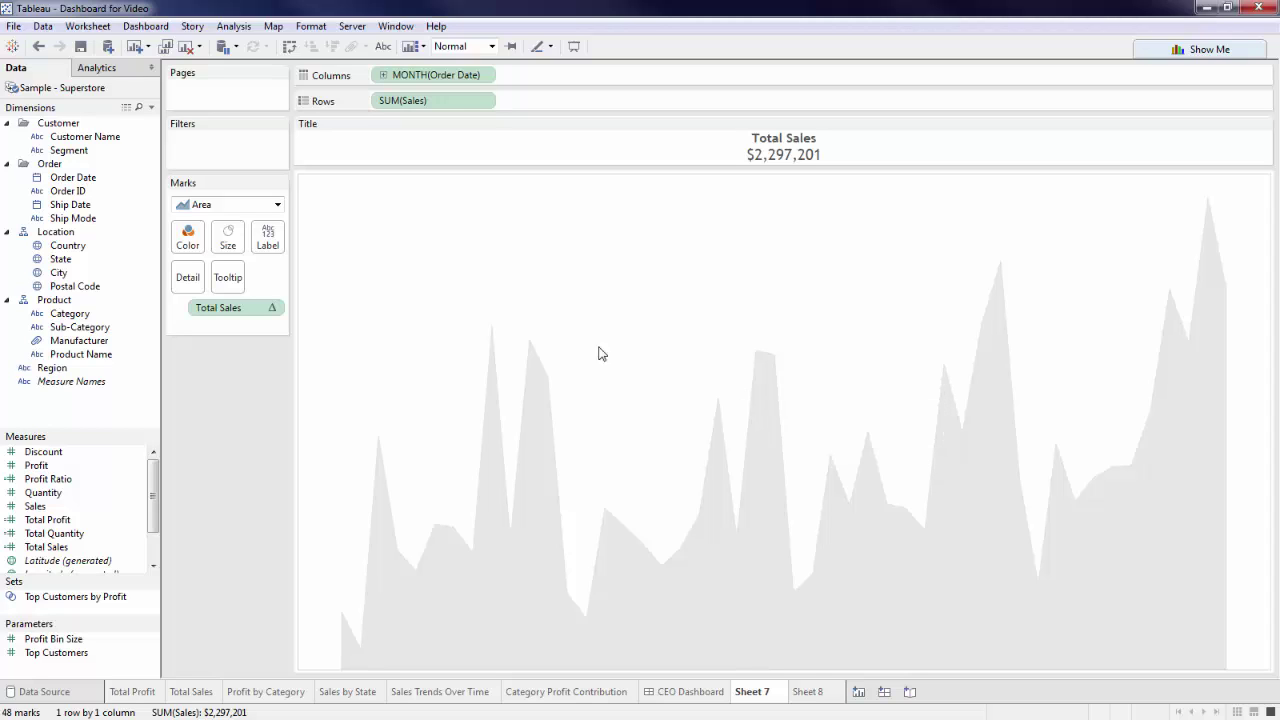
- Filter Order Date to the last 3 years and show it as a quick filter
drag(104, 179, 221, 163)
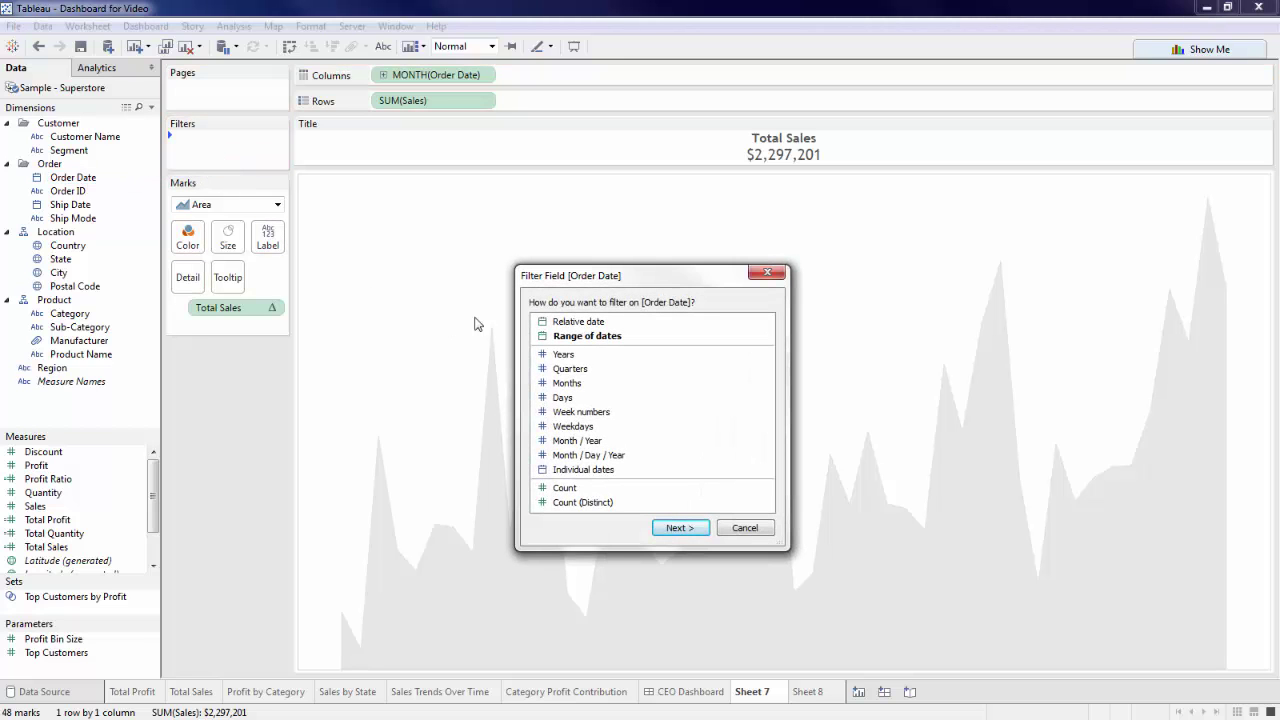
click(566, 322)
click(677, 527)
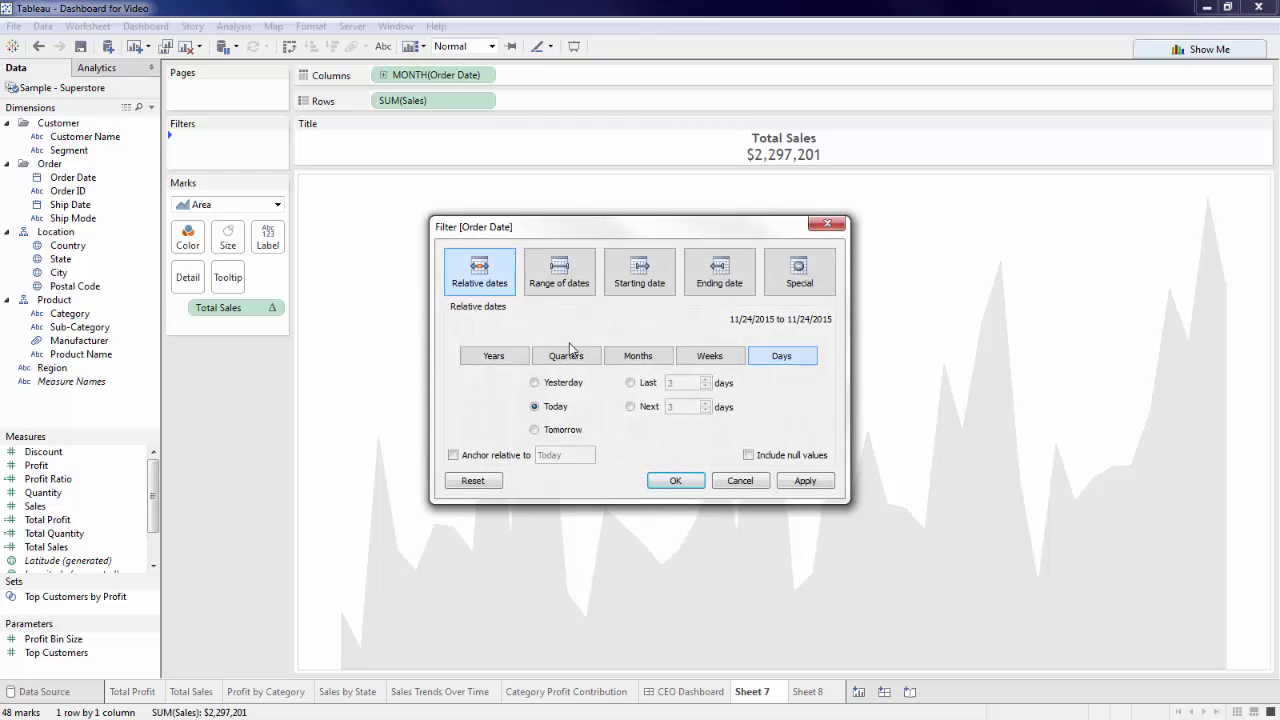
click(515, 358)
click(631, 382)
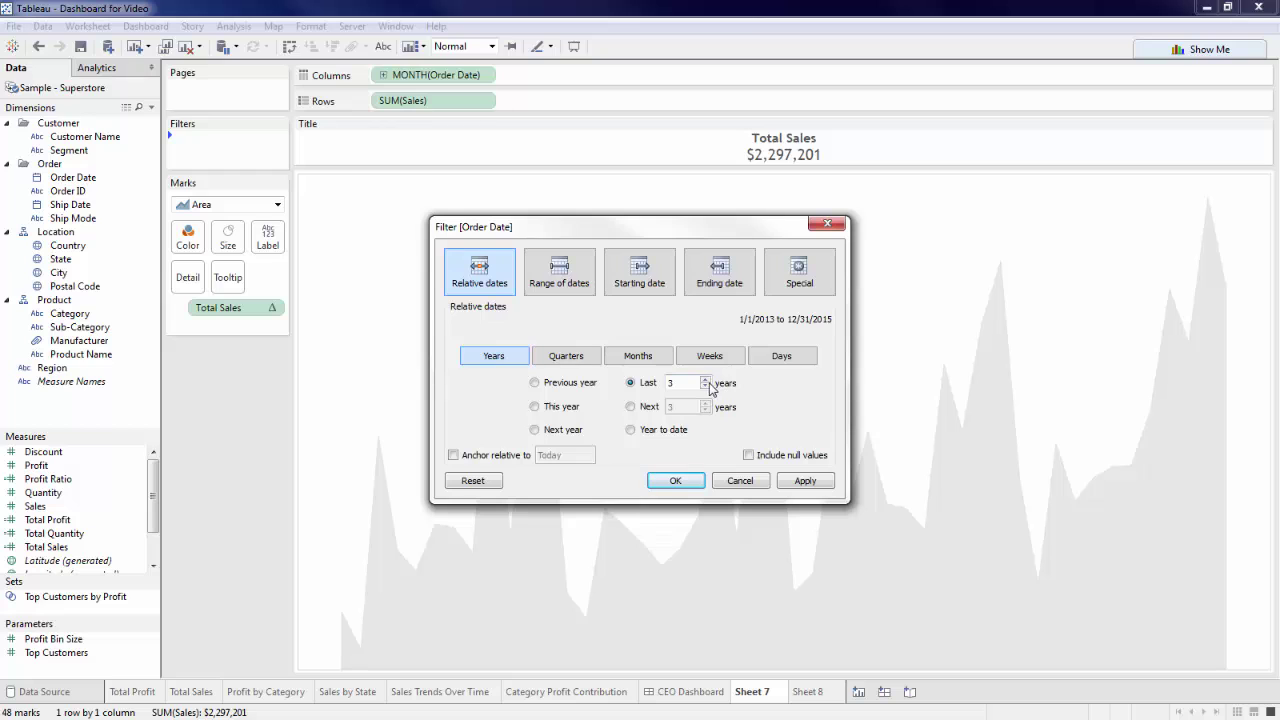
click(675, 480)
click(273, 141)
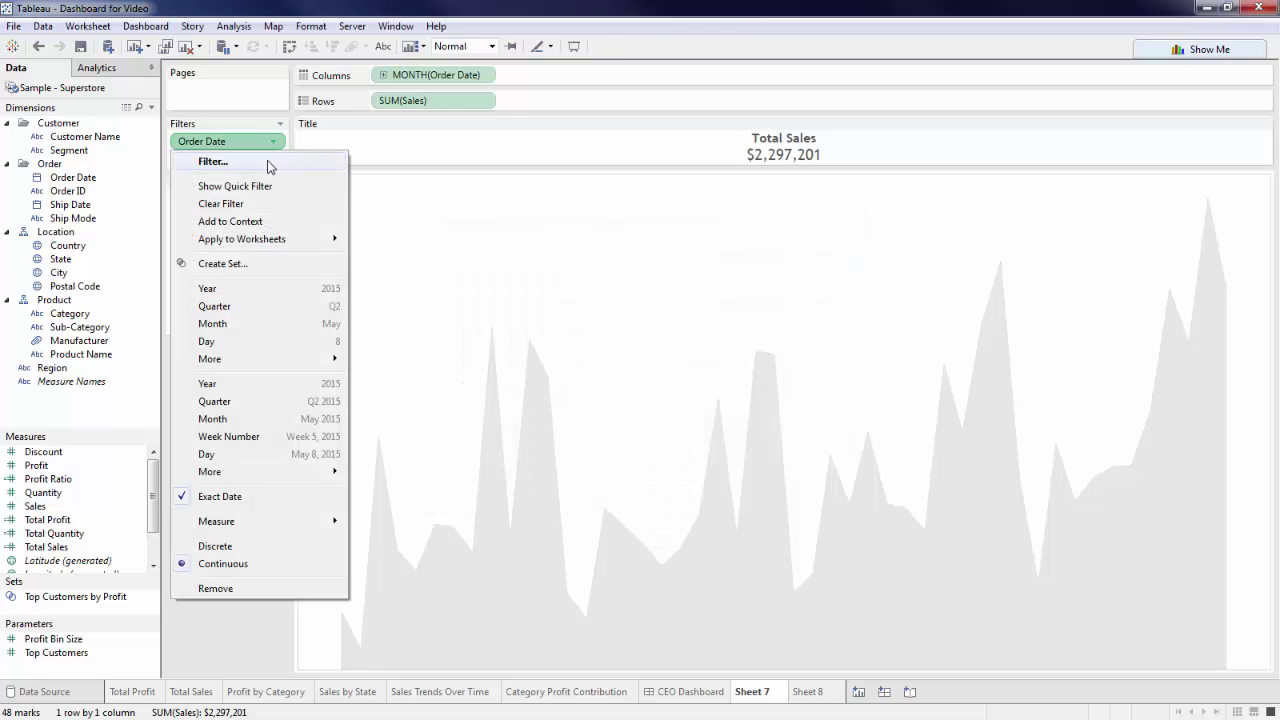
click(264, 186)
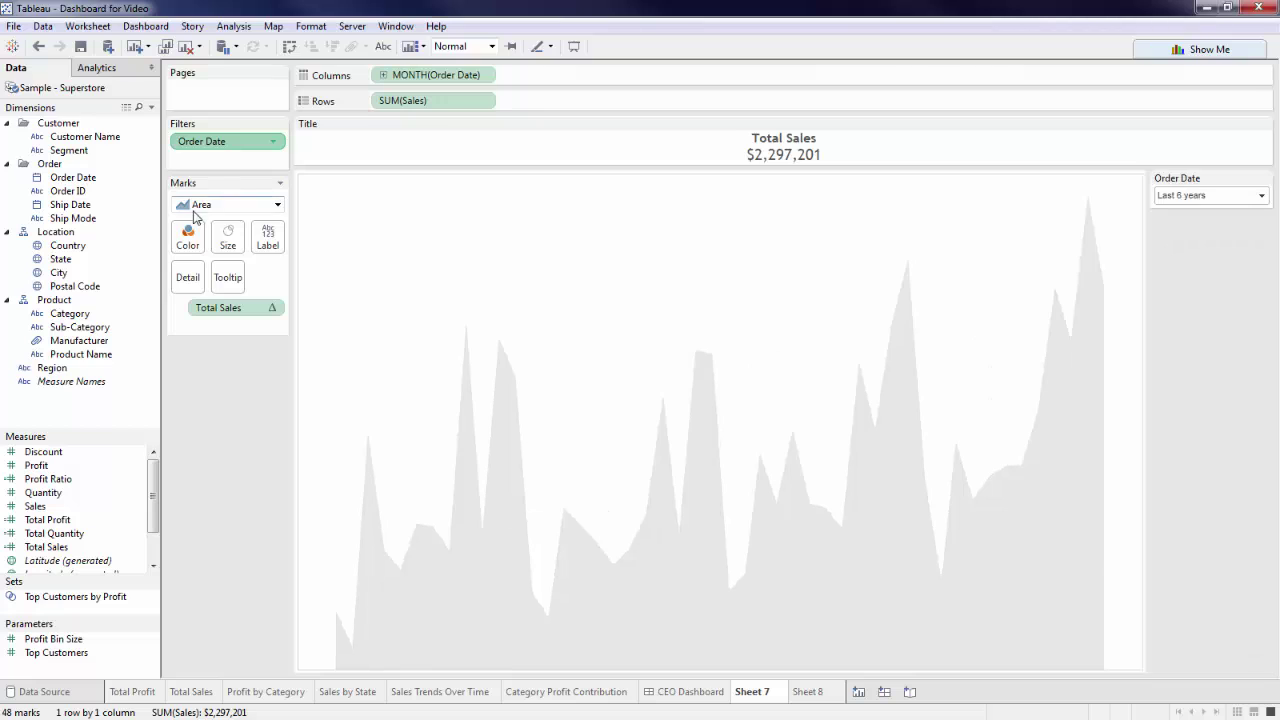
- Show a Region quick filter, test unchecking Central and East, then include all regions again
right_click(73, 372)
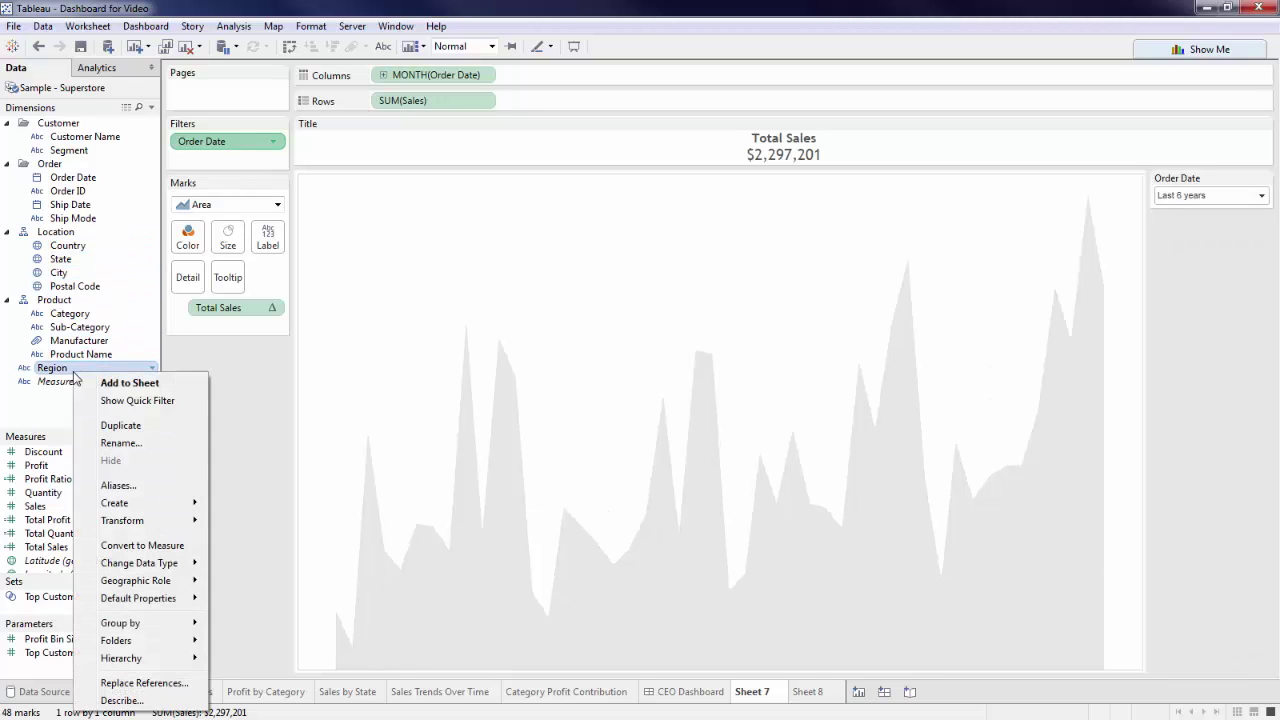
click(145, 402)
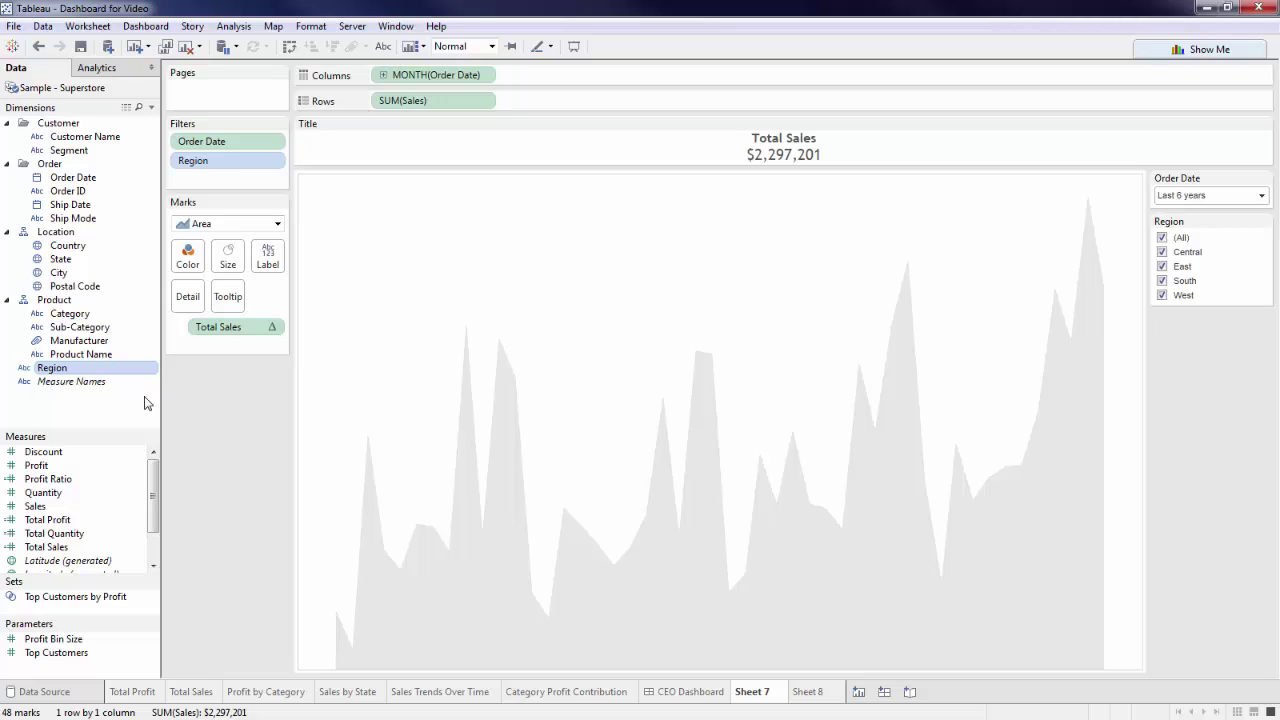
click(1162, 253)
click(1162, 266)
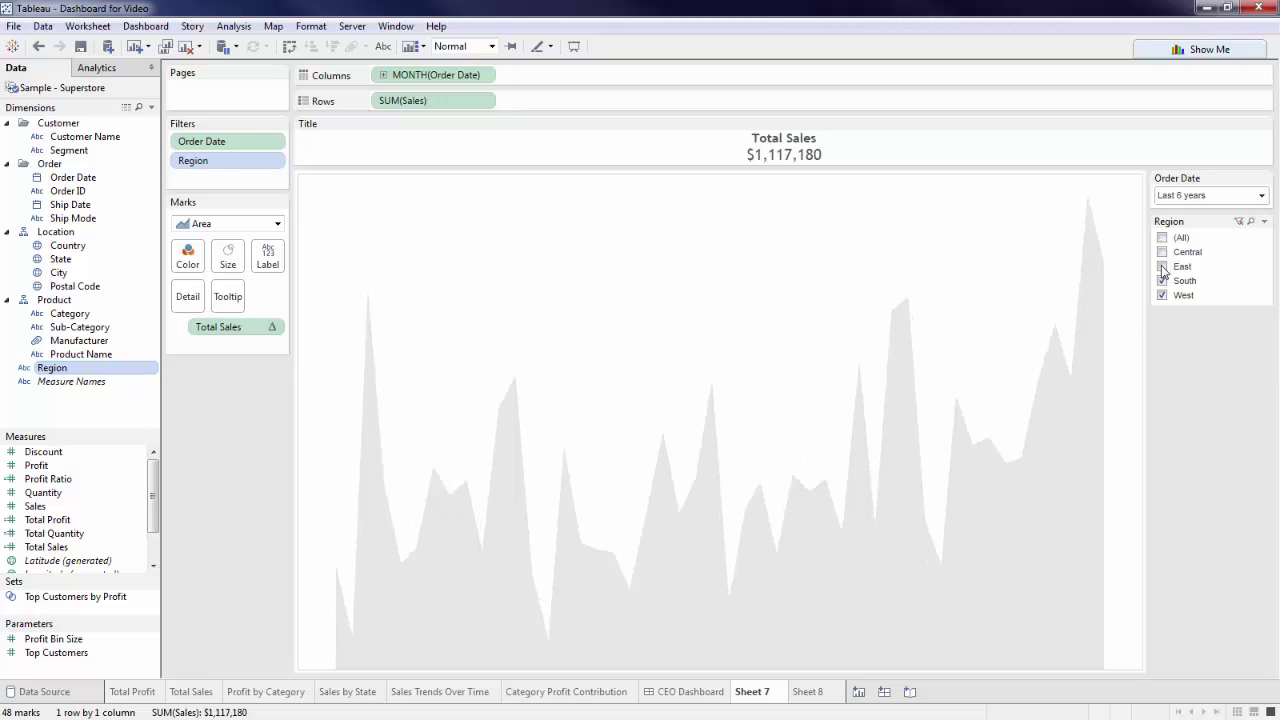
click(1162, 252)
click(1162, 266)
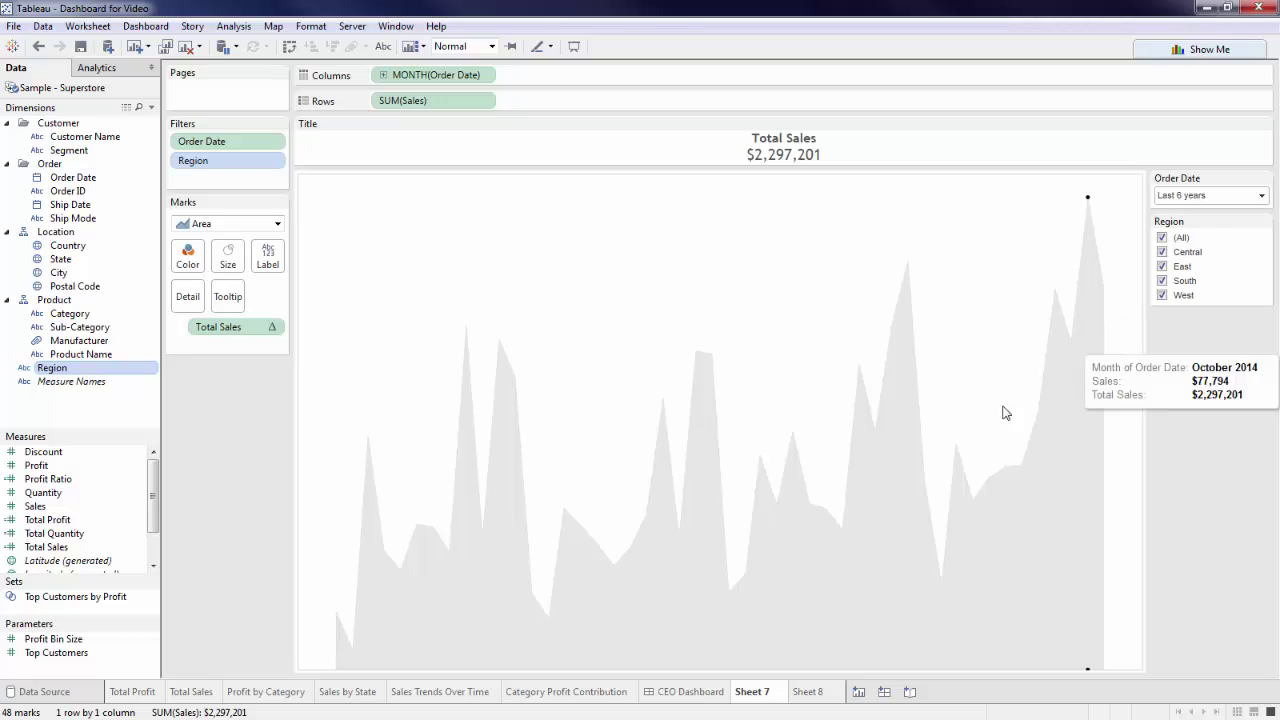
- Check the CEO Dashboard, clear its selection, and create blank Sheet 9
click(707, 698)
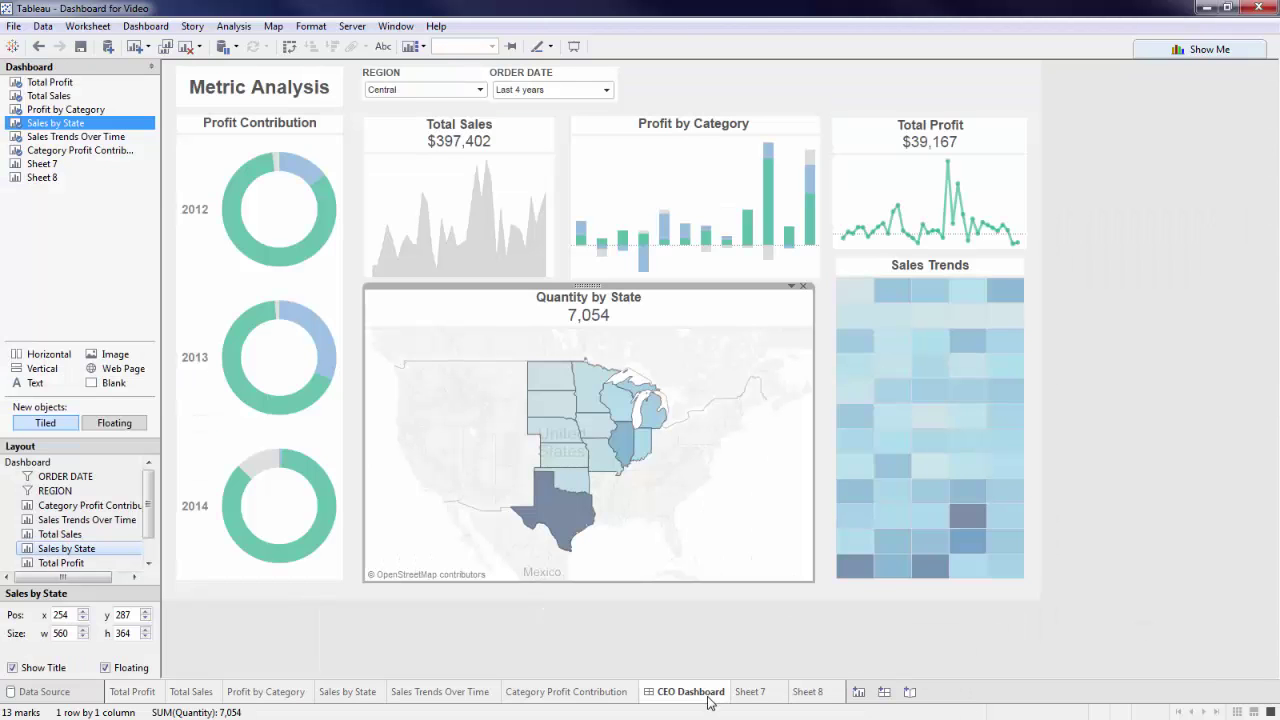
click(781, 650)
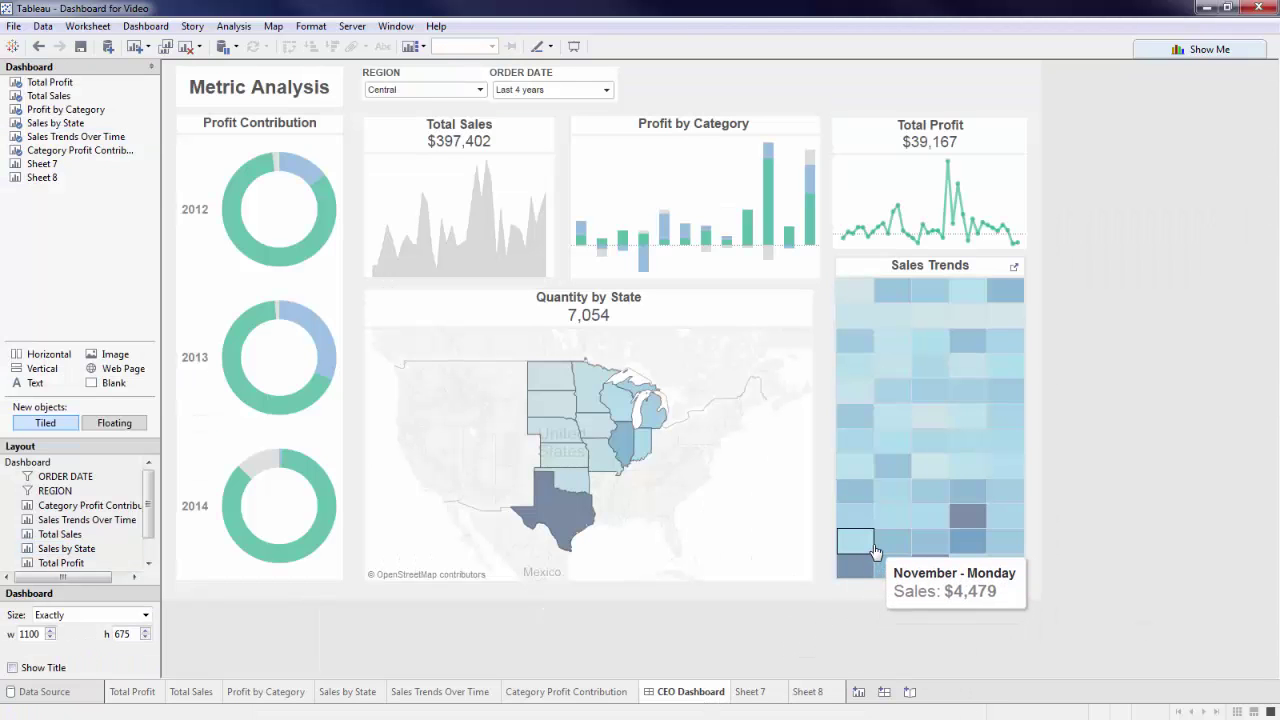
click(858, 692)
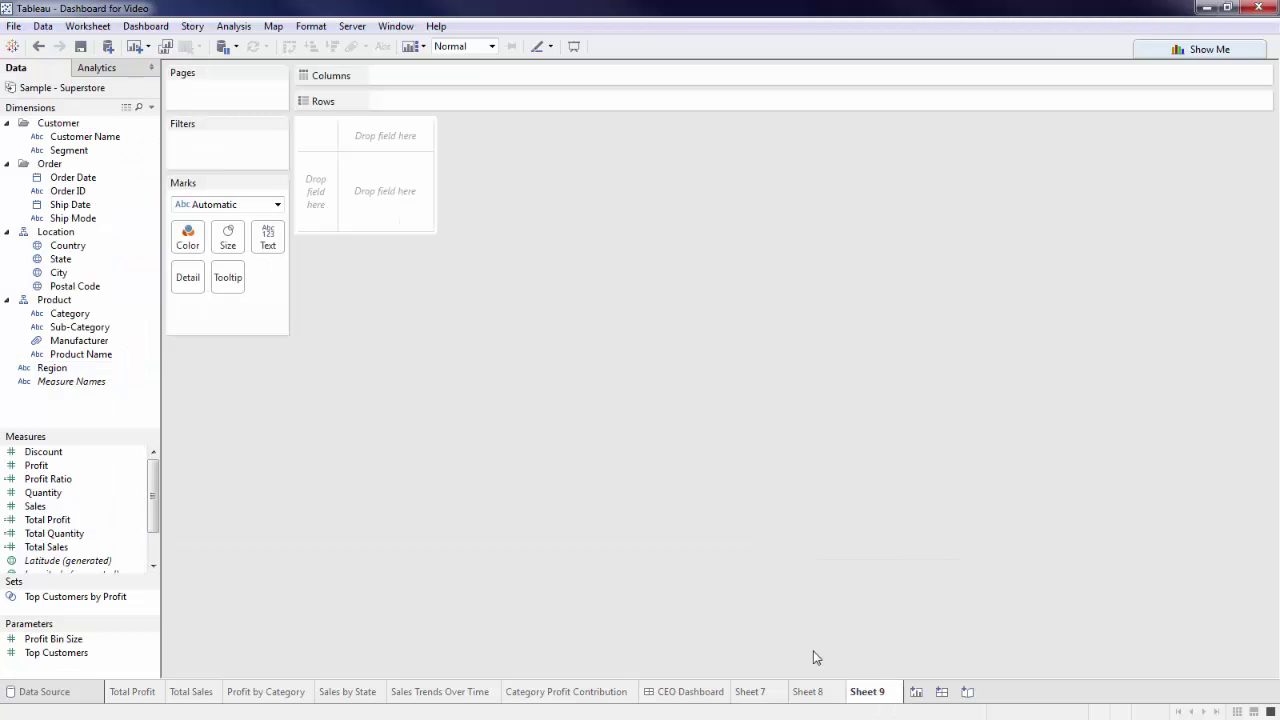
- Colour the view by SUM(Sales), with Order Date as WEEKDAY columns and MONTH rows
drag(89, 507, 196, 244)
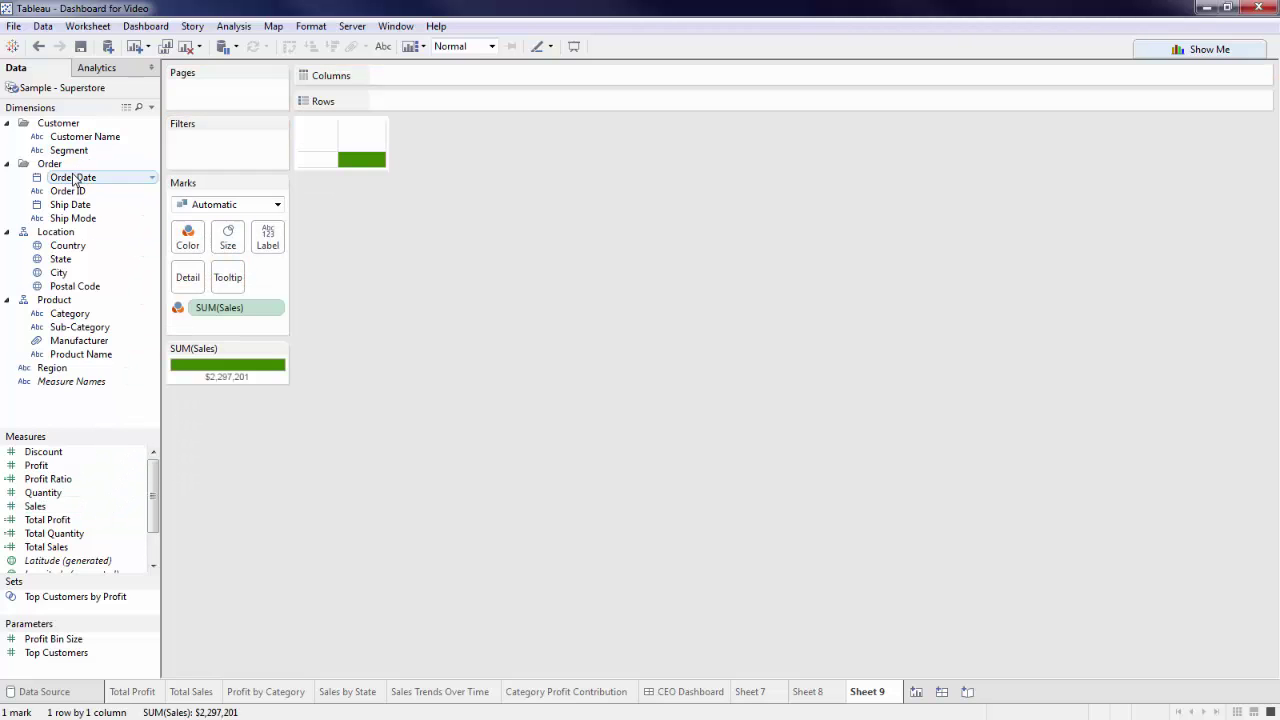
drag(77, 177, 387, 71)
click(626, 372)
click(679, 580)
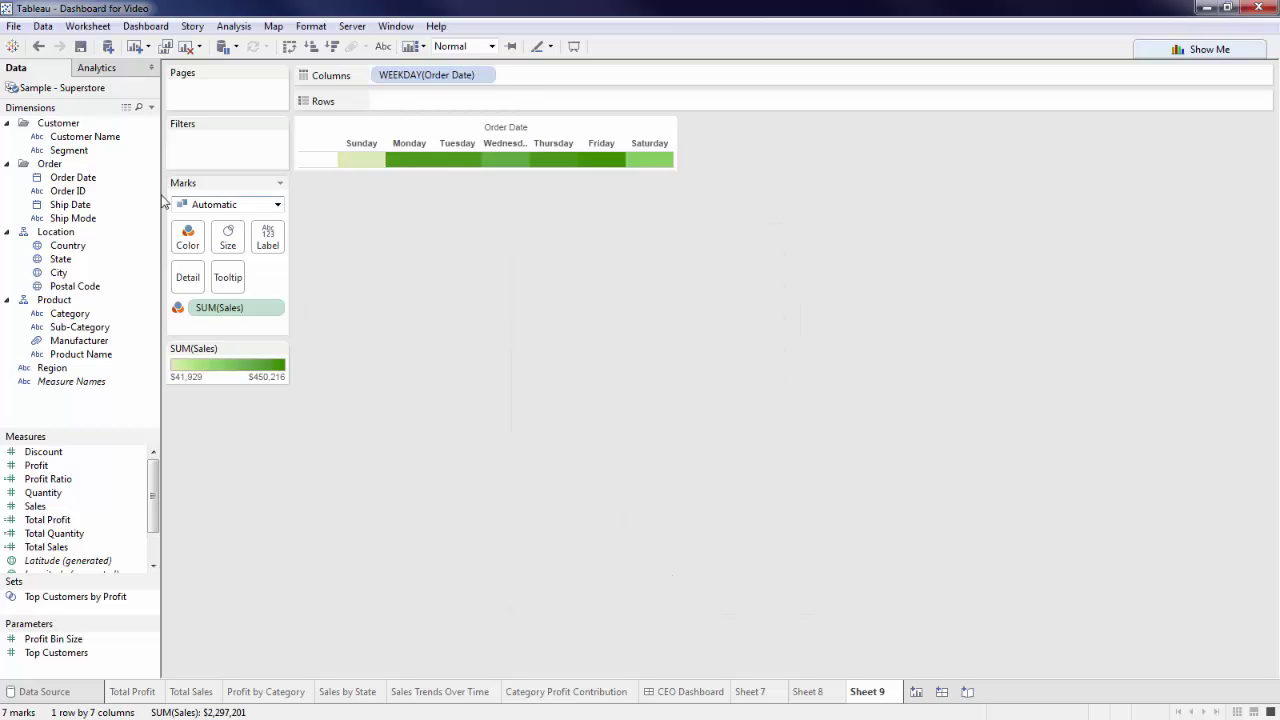
drag(112, 180, 431, 102)
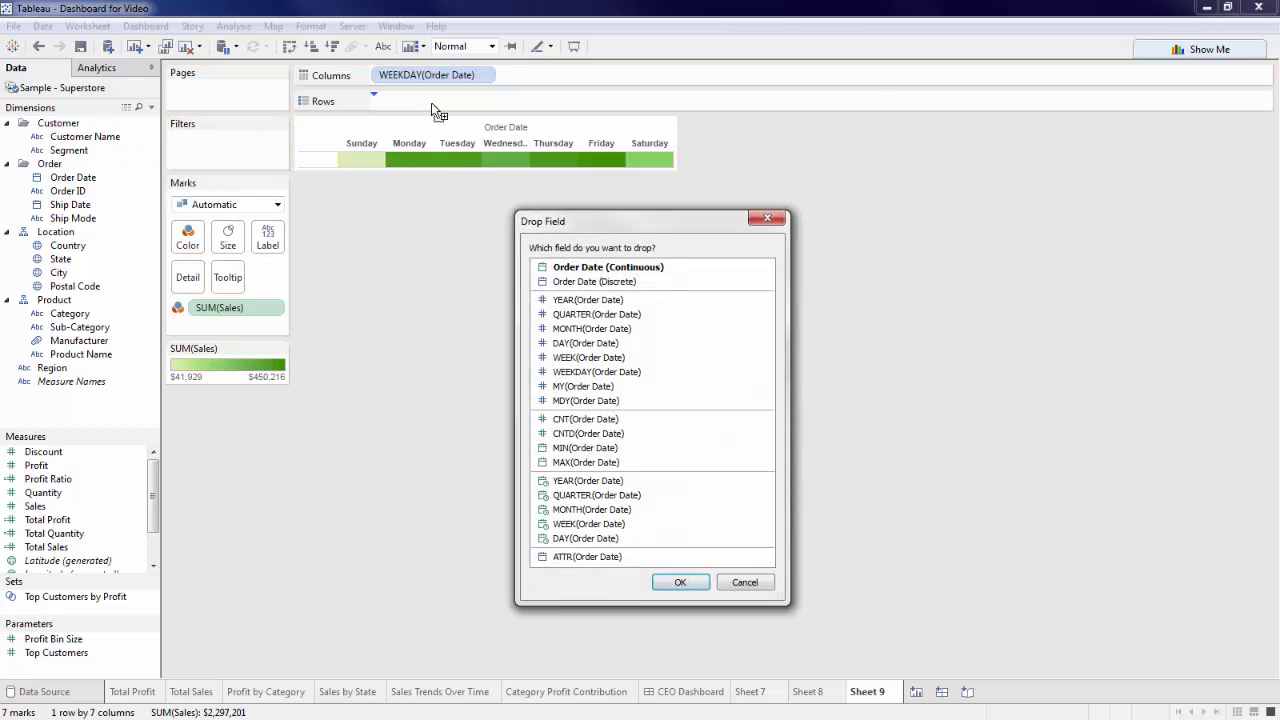
click(652, 330)
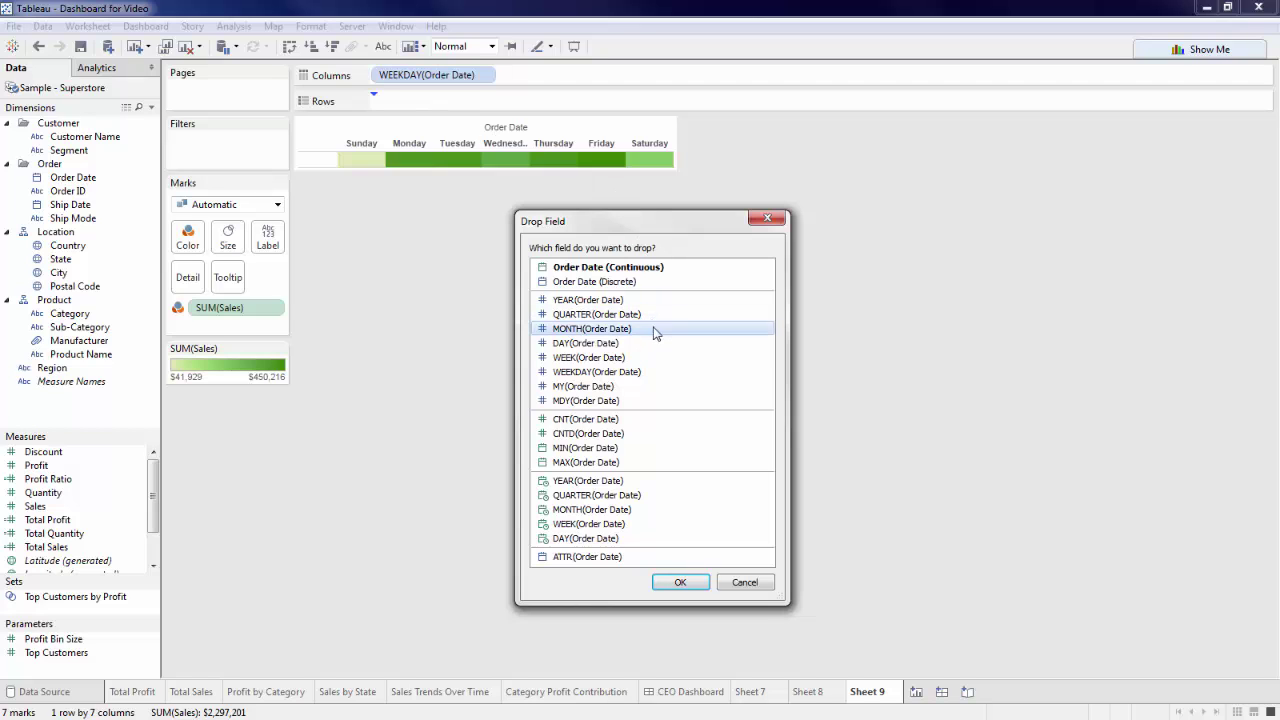
click(668, 583)
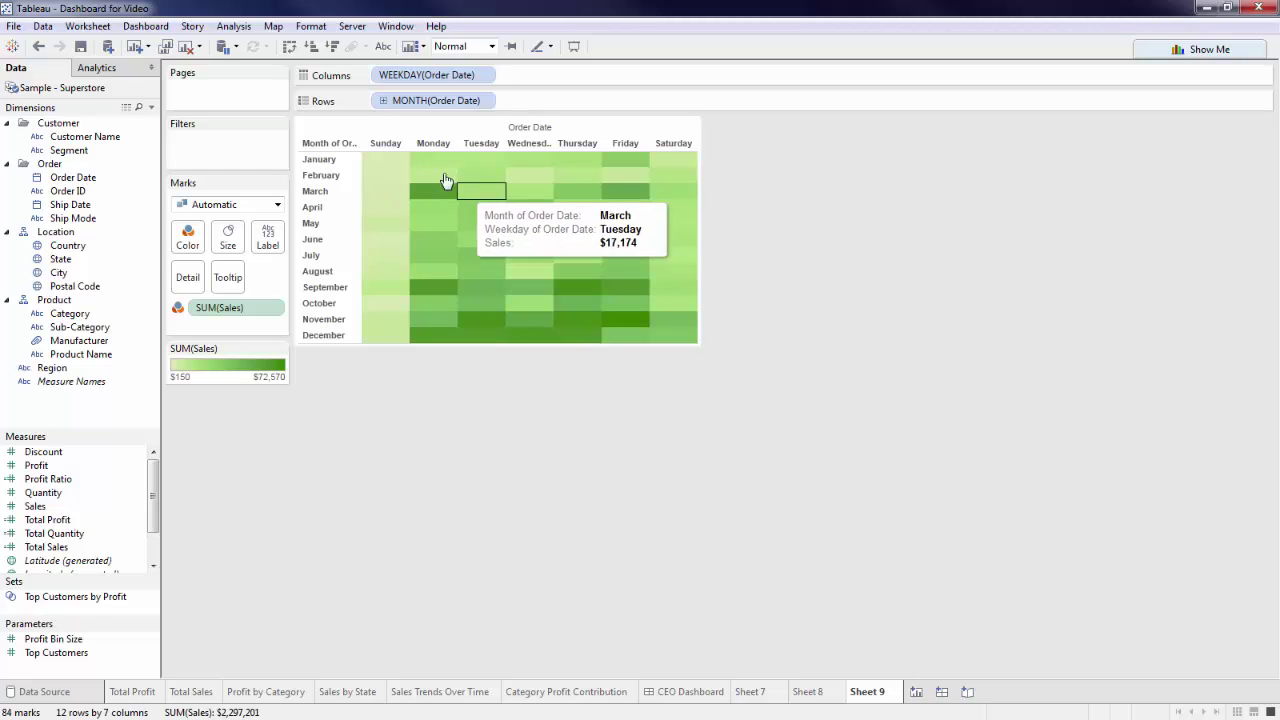
- Exclude the Sunday column from the heatmap, then select the Saturday column
click(390, 144)
right_click(390, 146)
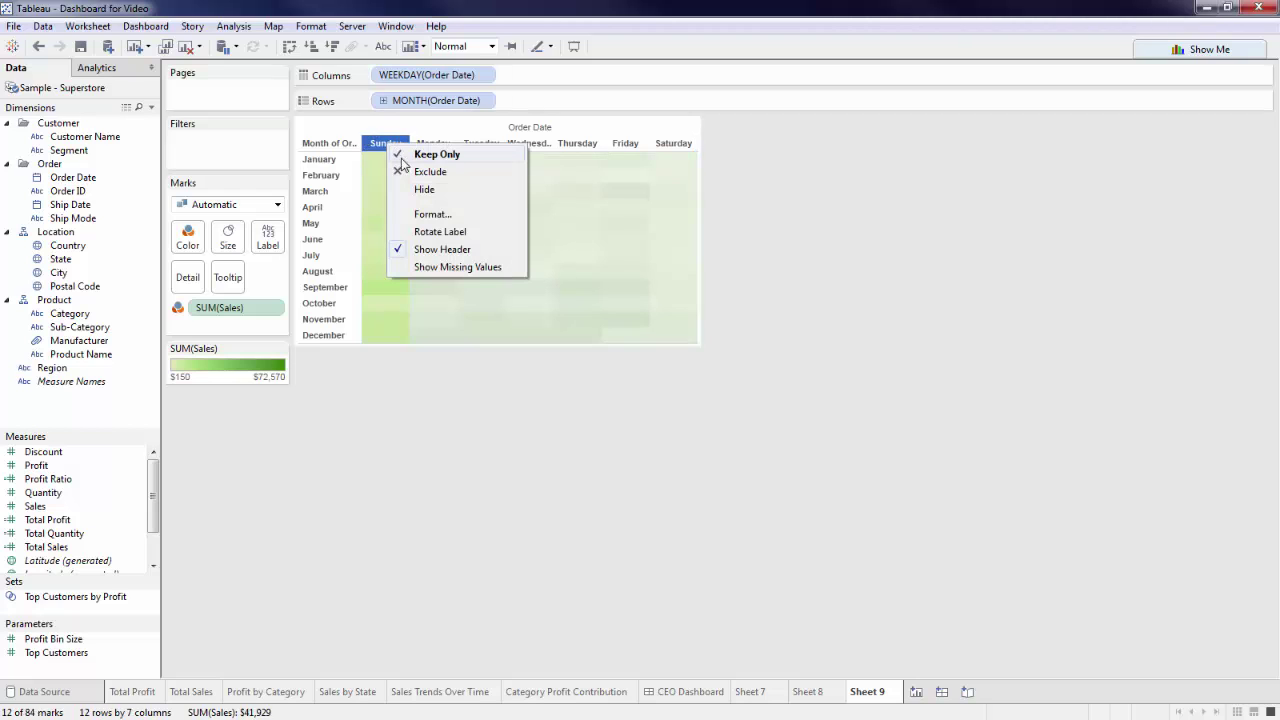
click(429, 171)
click(627, 143)
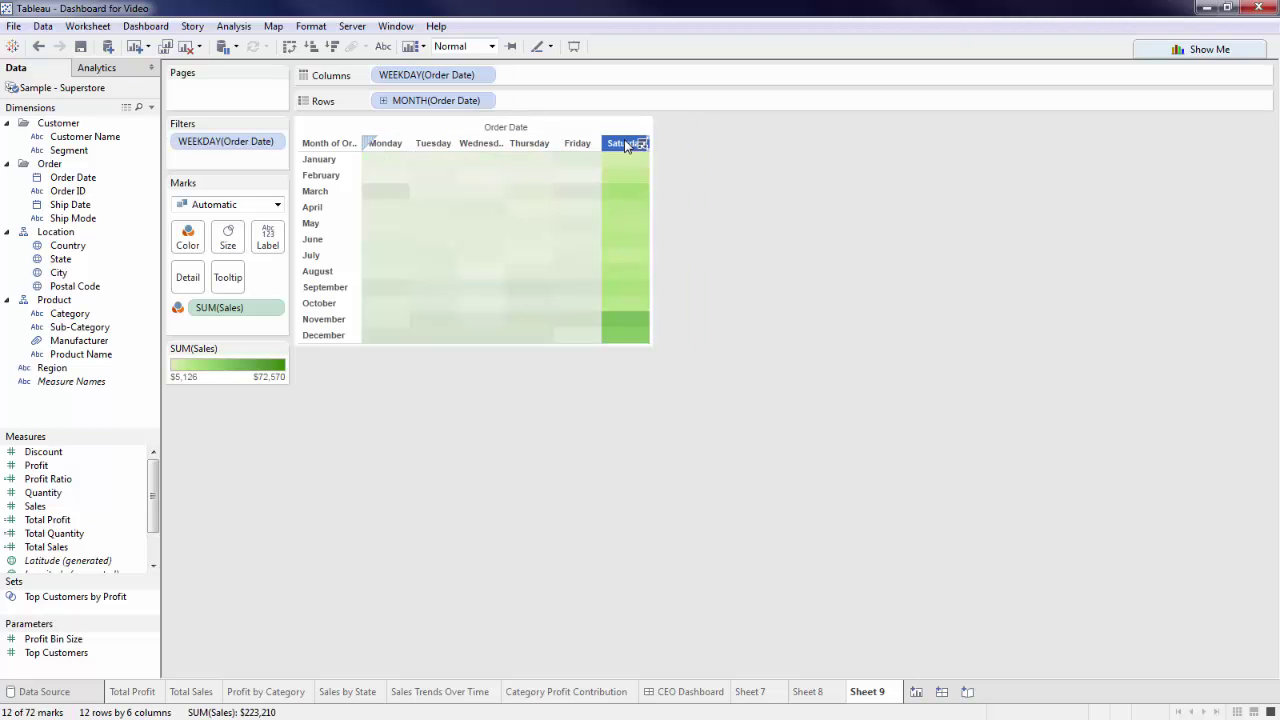
right_click(627, 143)
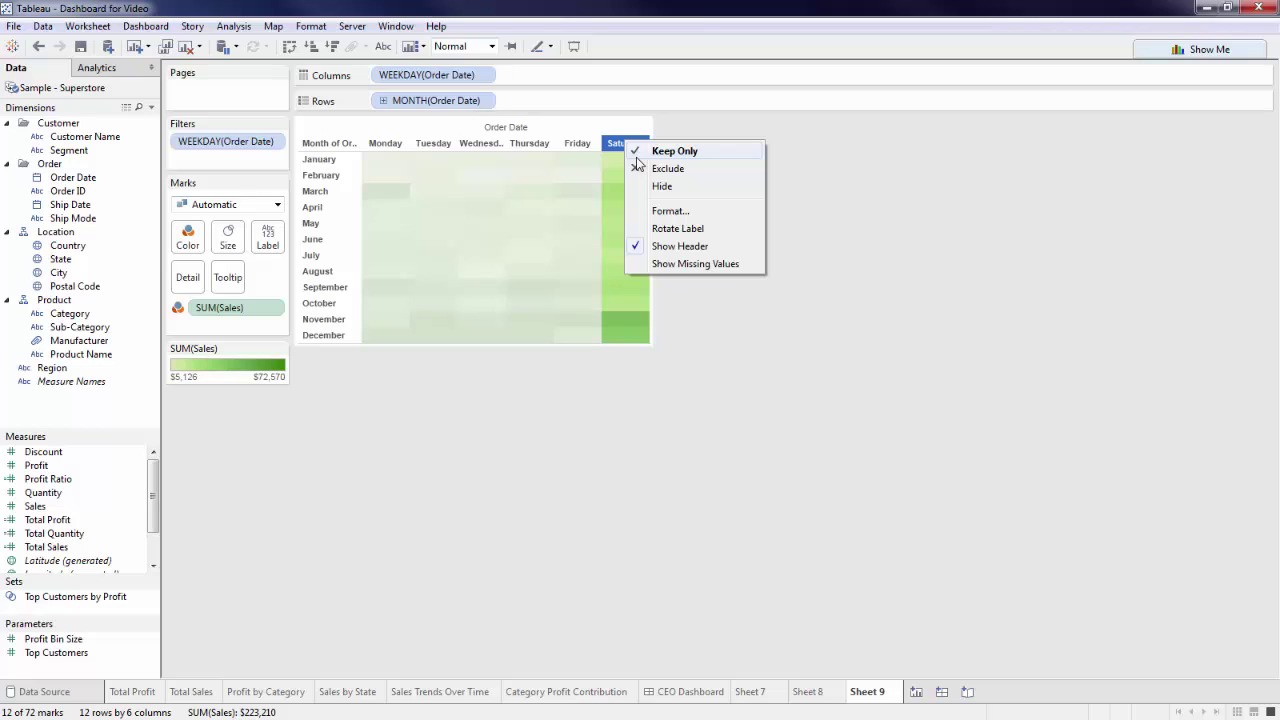
- Exclude Saturday and hide the weekday and month headers
click(666, 168)
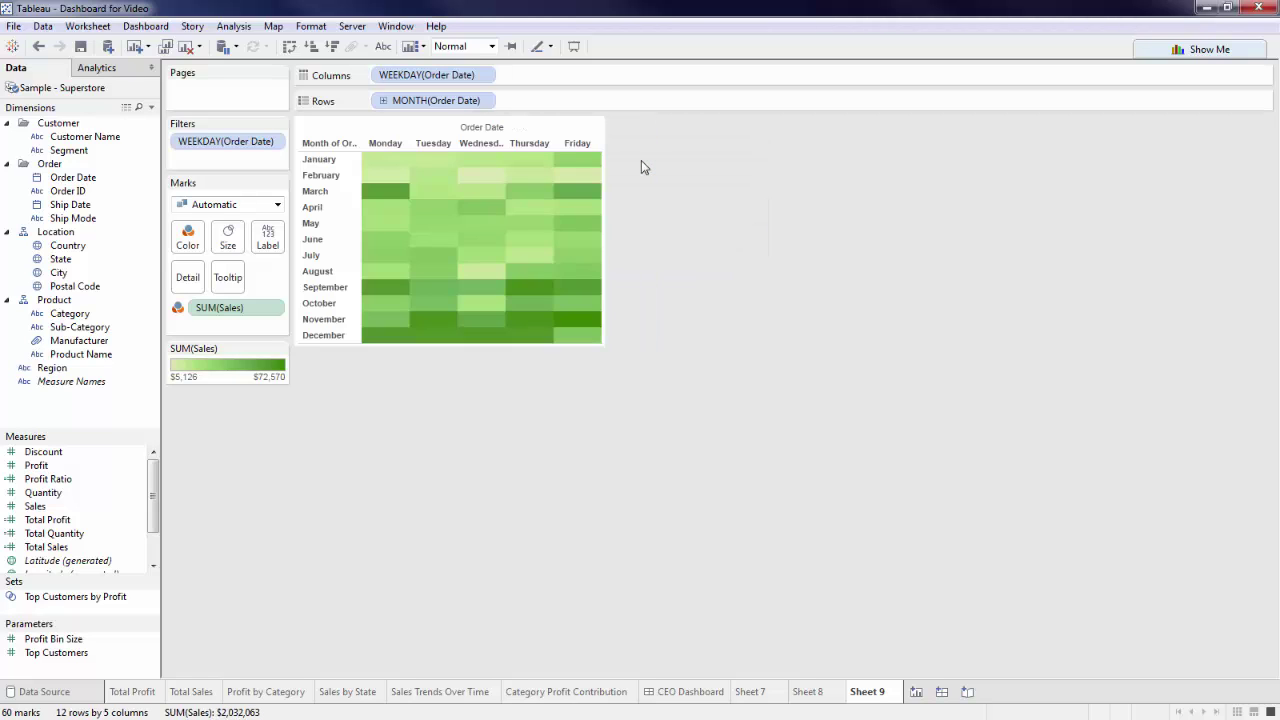
click(484, 76)
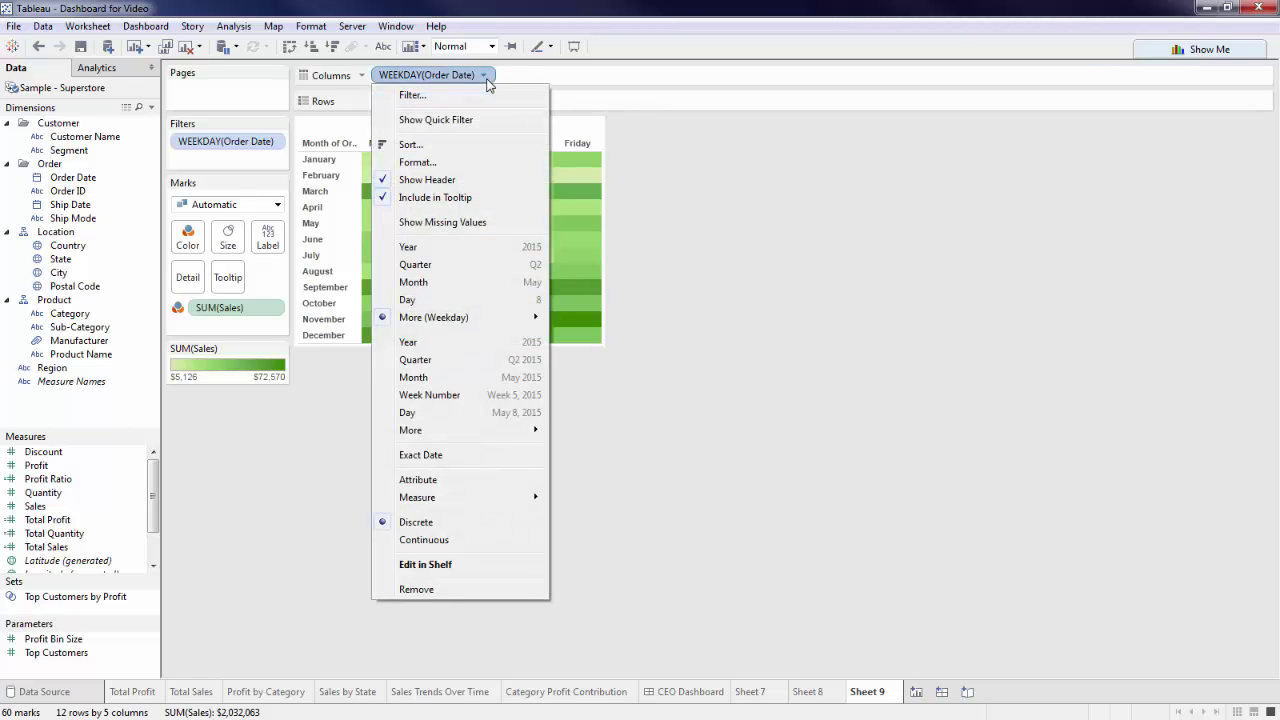
click(463, 180)
click(484, 101)
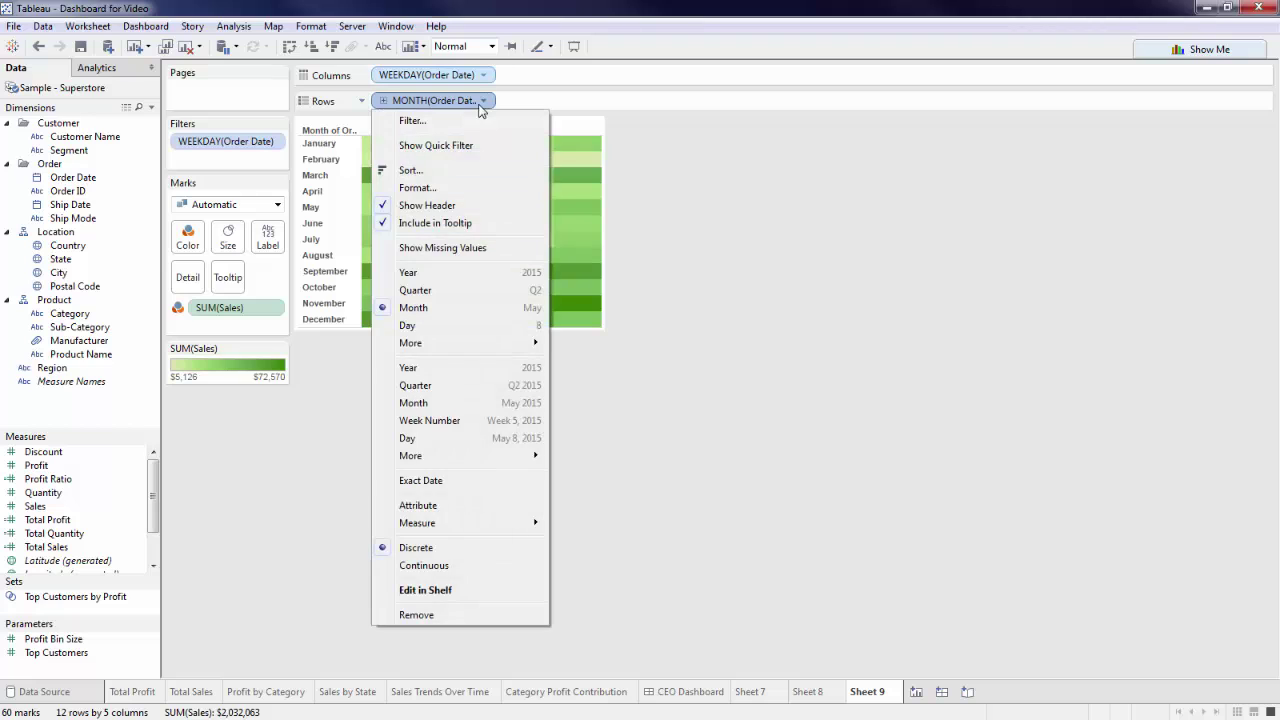
click(452, 204)
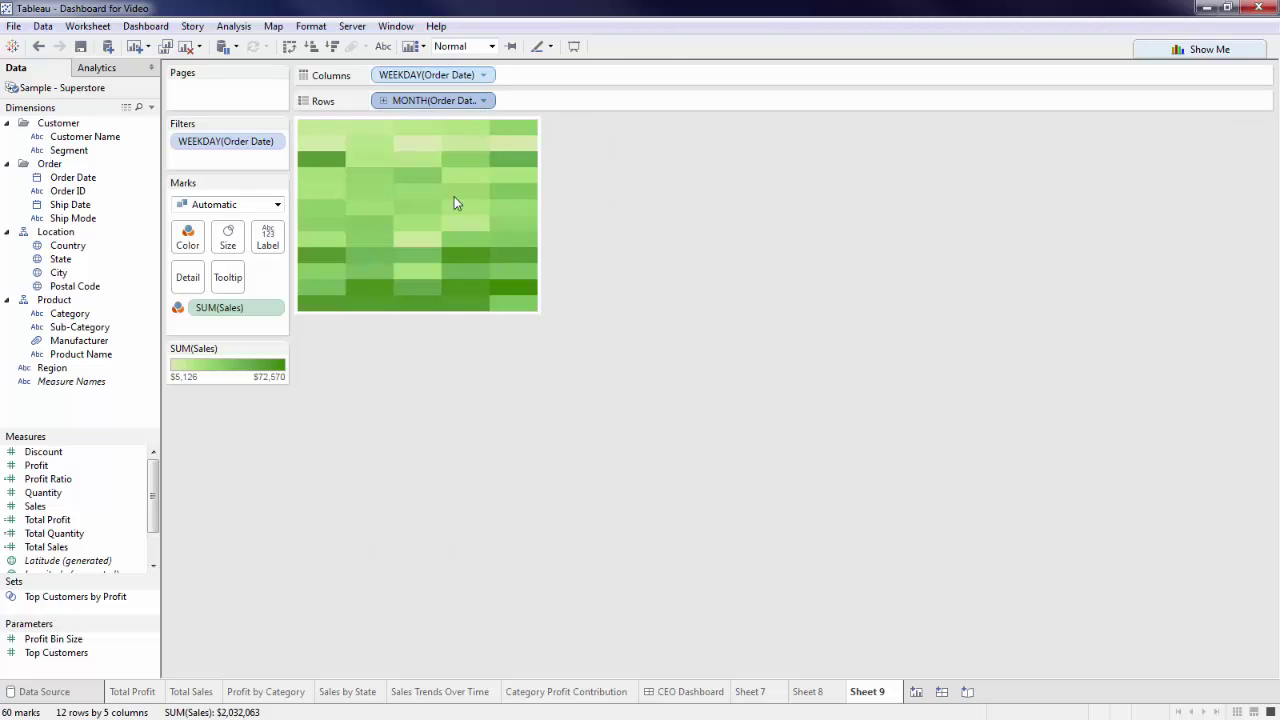
- Switch the Sales colour scheme to the Blue palette
click(193, 247)
click(240, 287)
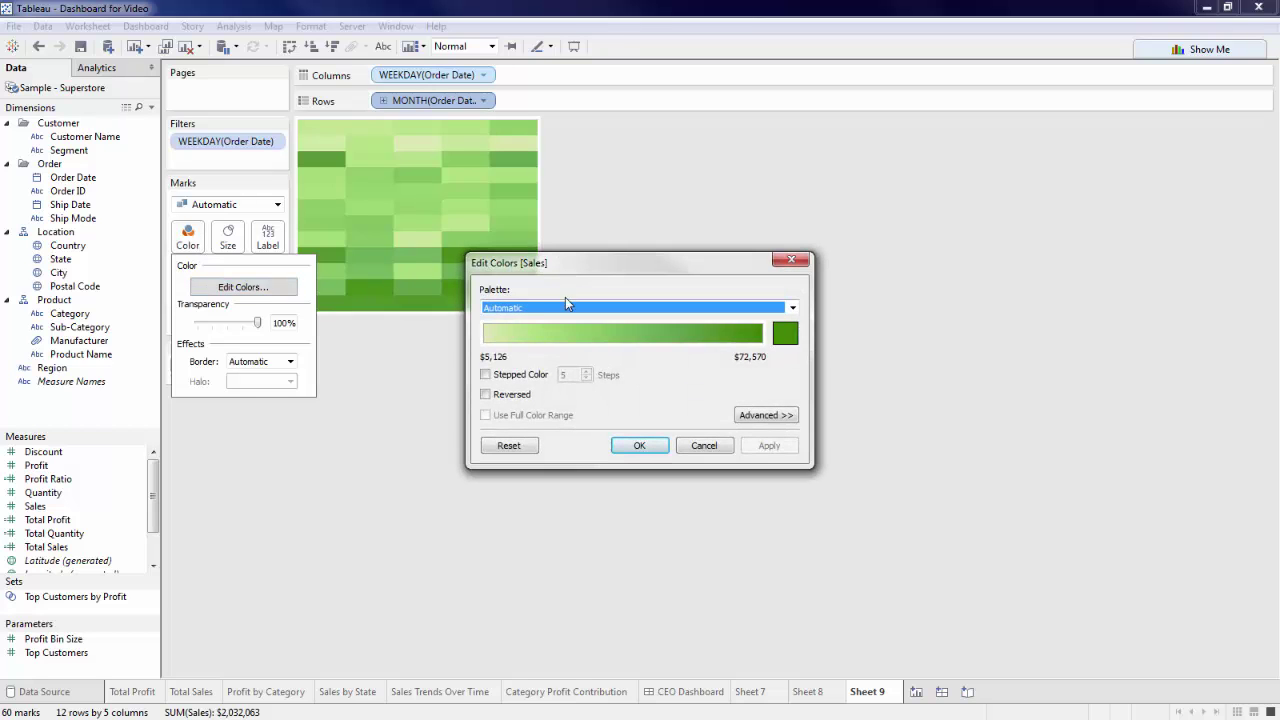
click(565, 304)
click(515, 360)
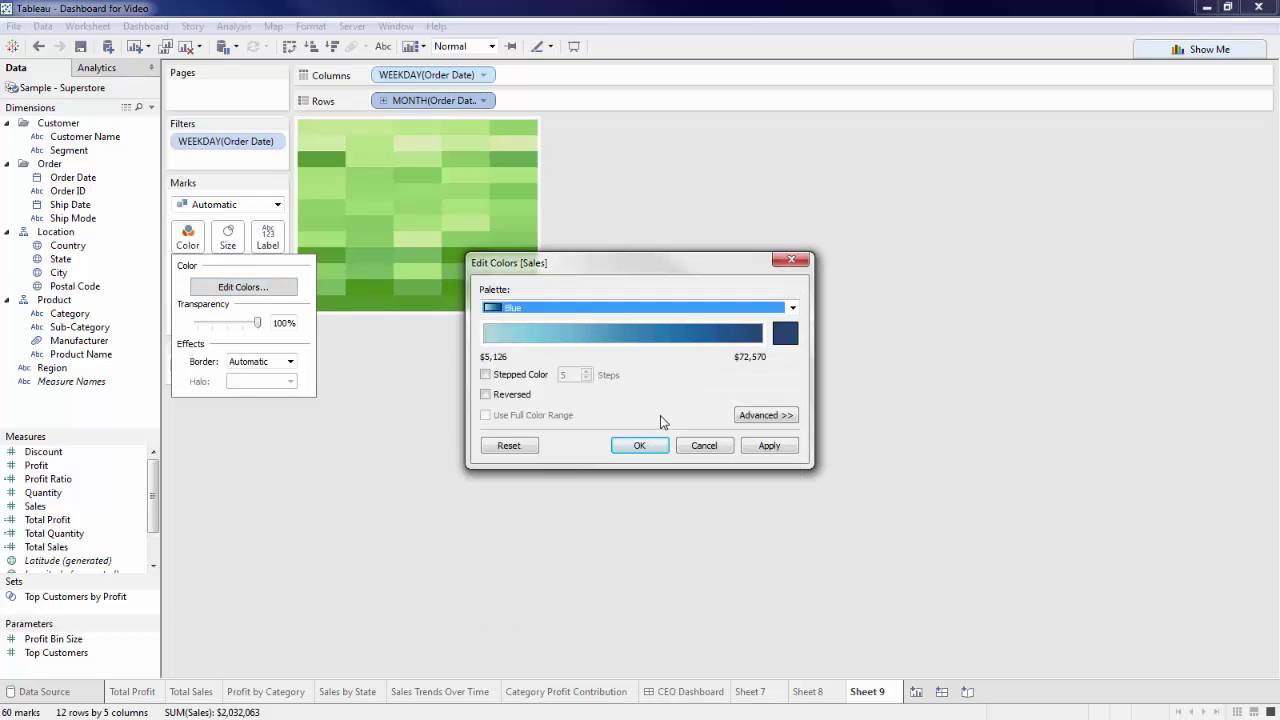
click(650, 448)
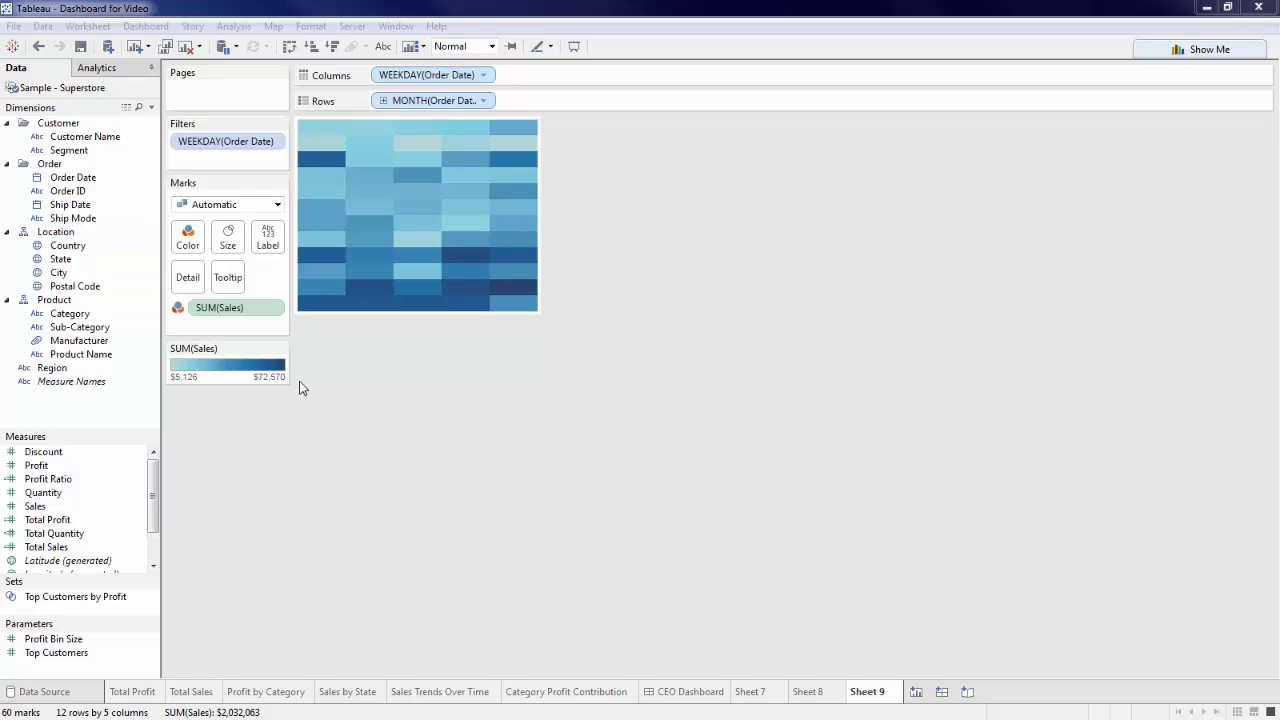
- Set all of the heatmap's tooltip text to font size 12
mouse_move(318, 297)
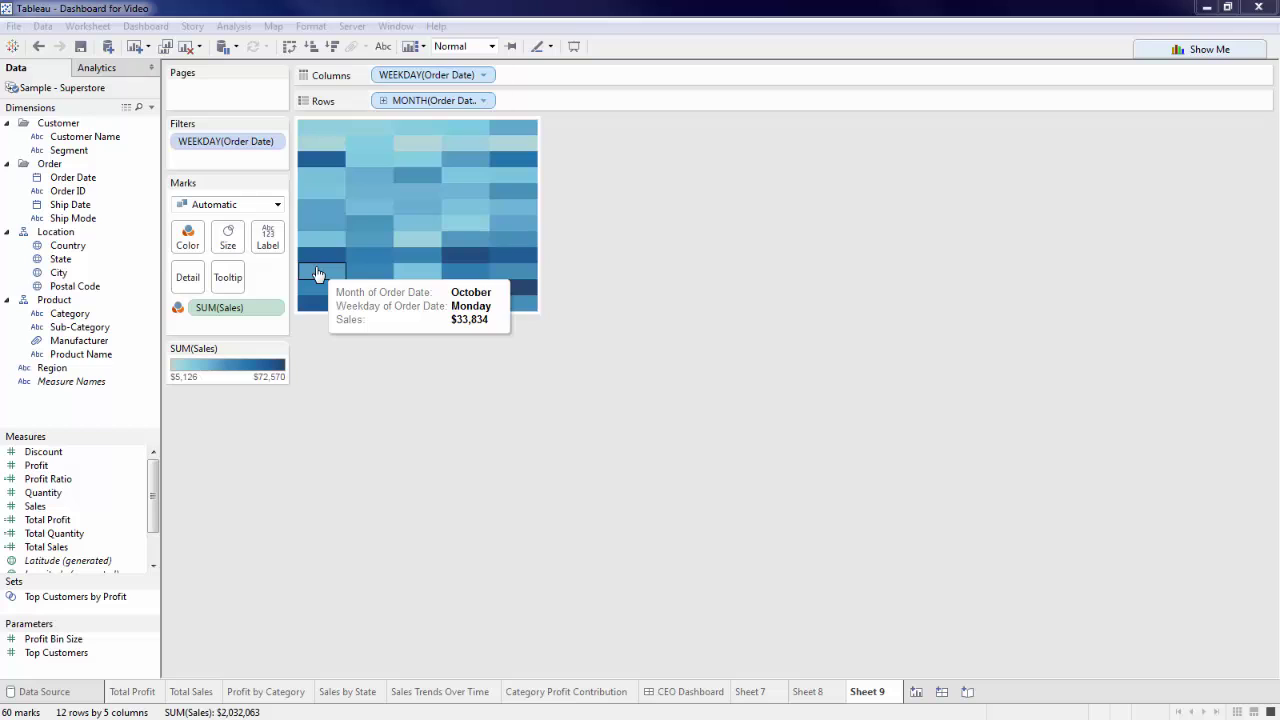
click(232, 280)
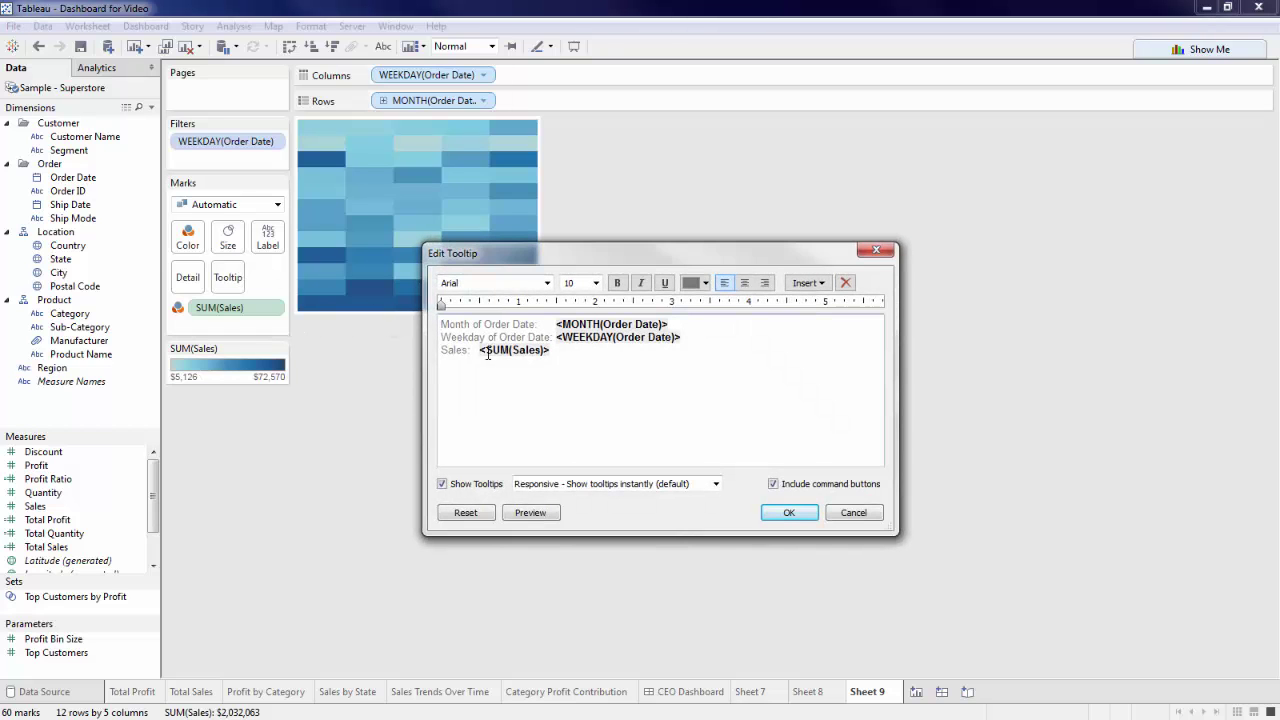
click(586, 371)
key(ctrl+a)
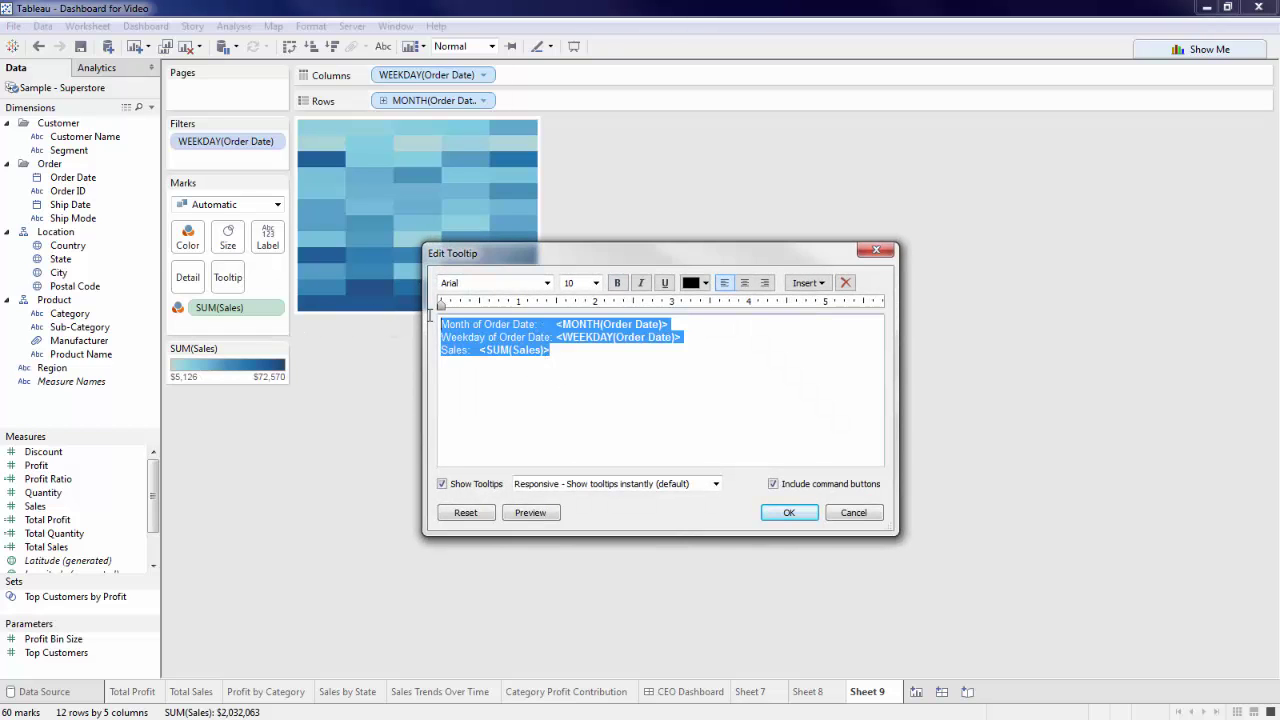
click(596, 286)
click(588, 353)
- Delete the weekday and month labels so the tooltip reads '<Month> - <Weekday>', then preview and confirm
drag(575, 341, 444, 341)
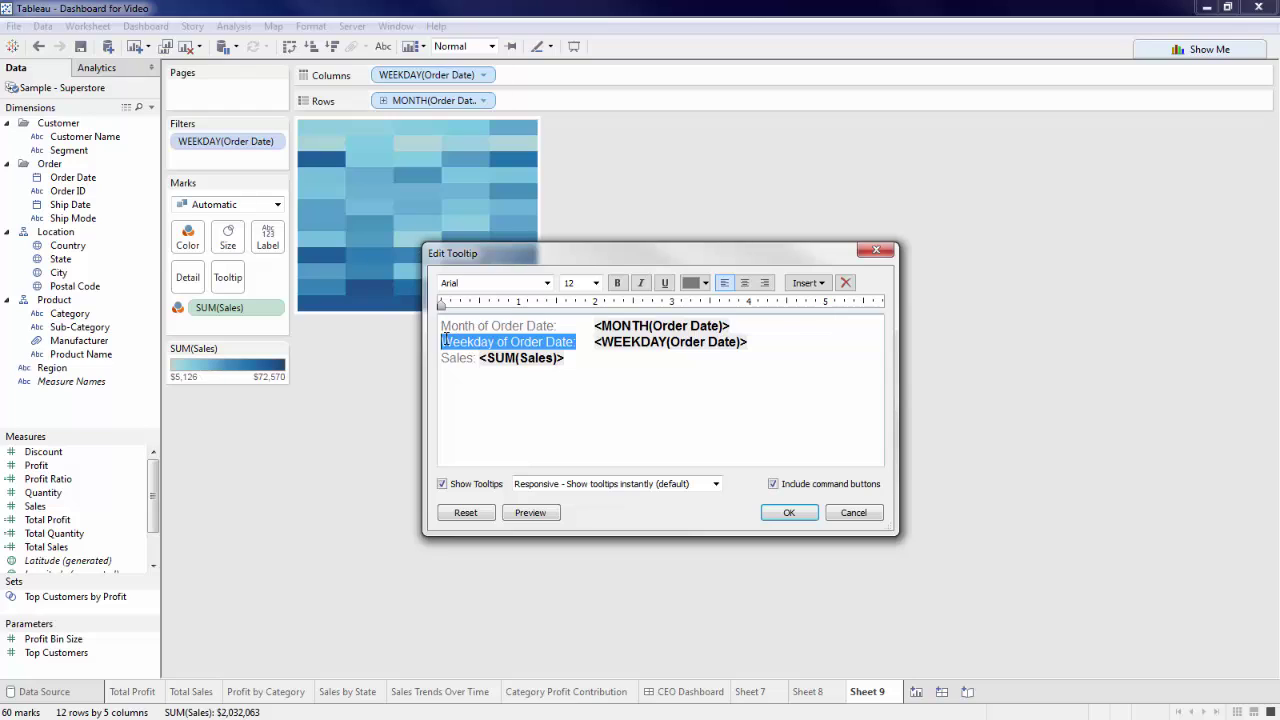
key(Delete)
drag(592, 325, 438, 332)
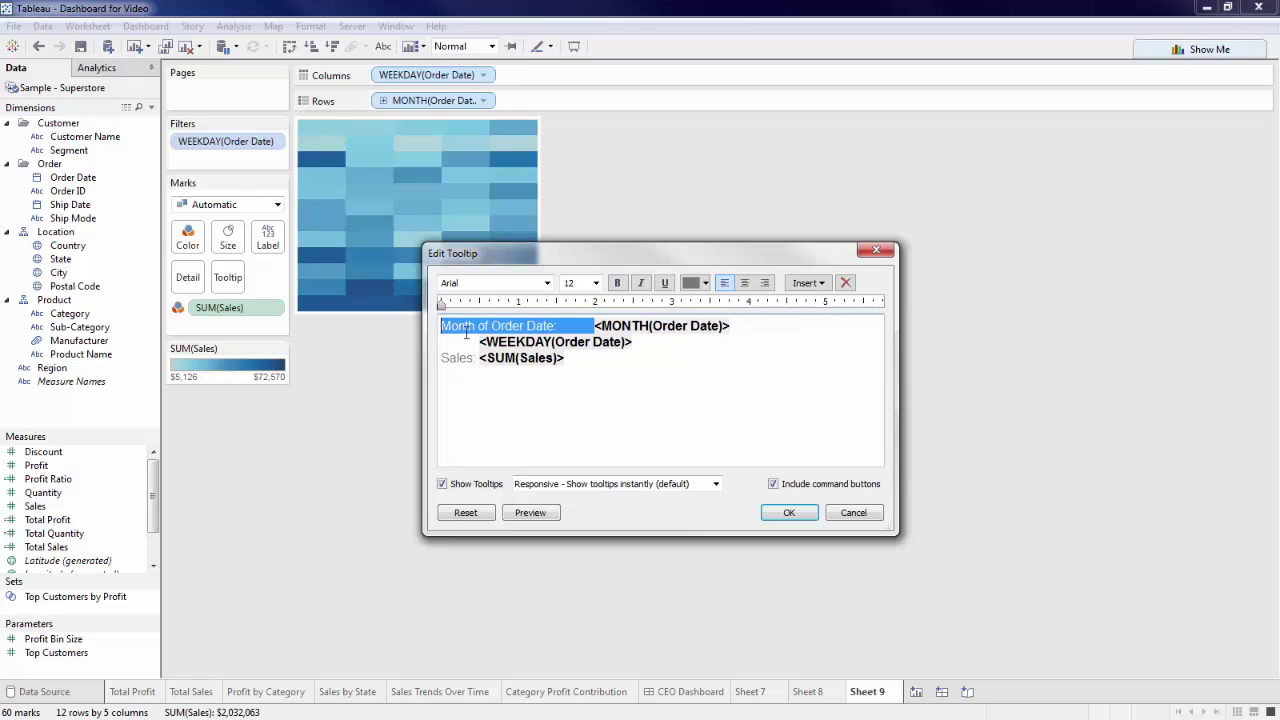
key(Delete)
key(End)
key(Delete)
key(Delete)
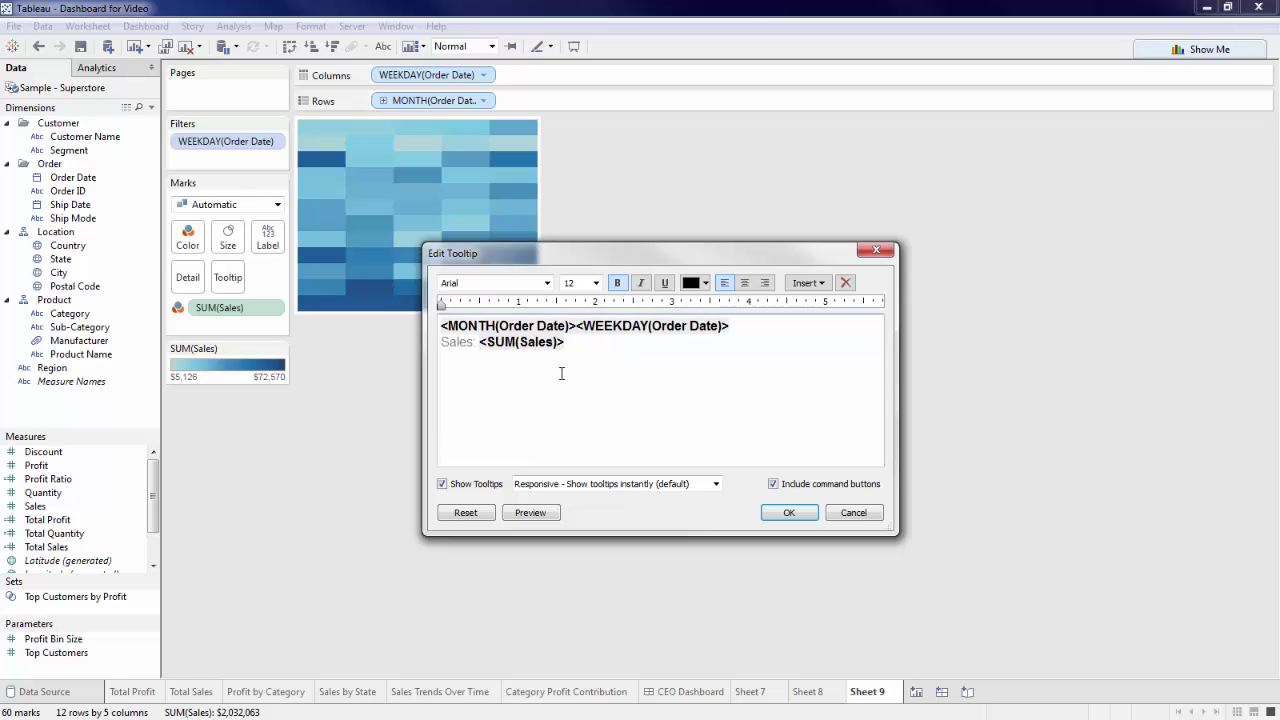
text(-)
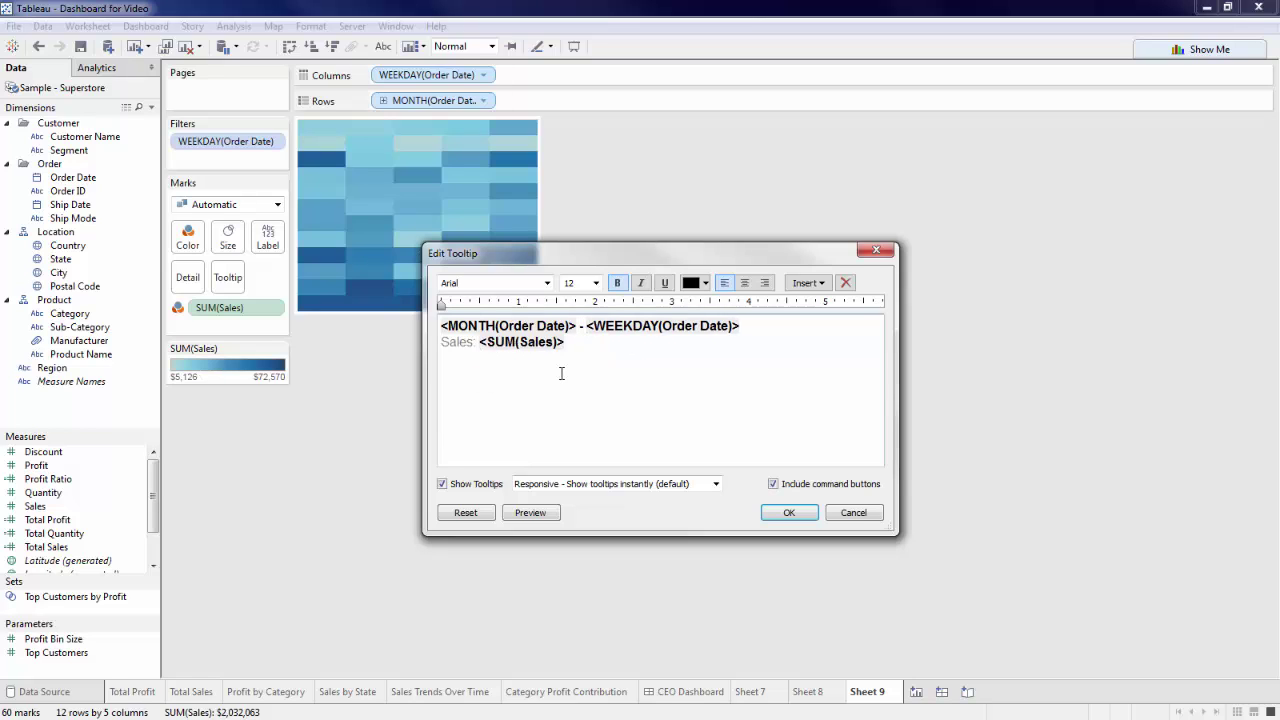
click(532, 514)
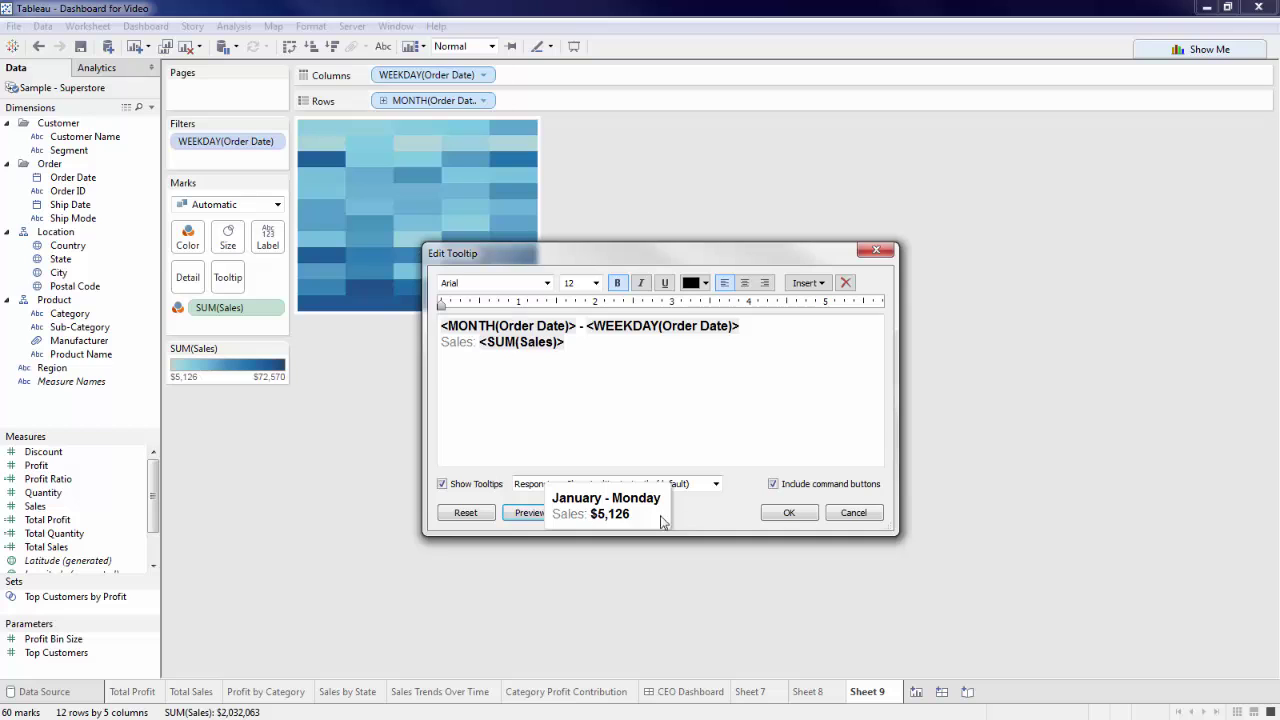
click(773, 516)
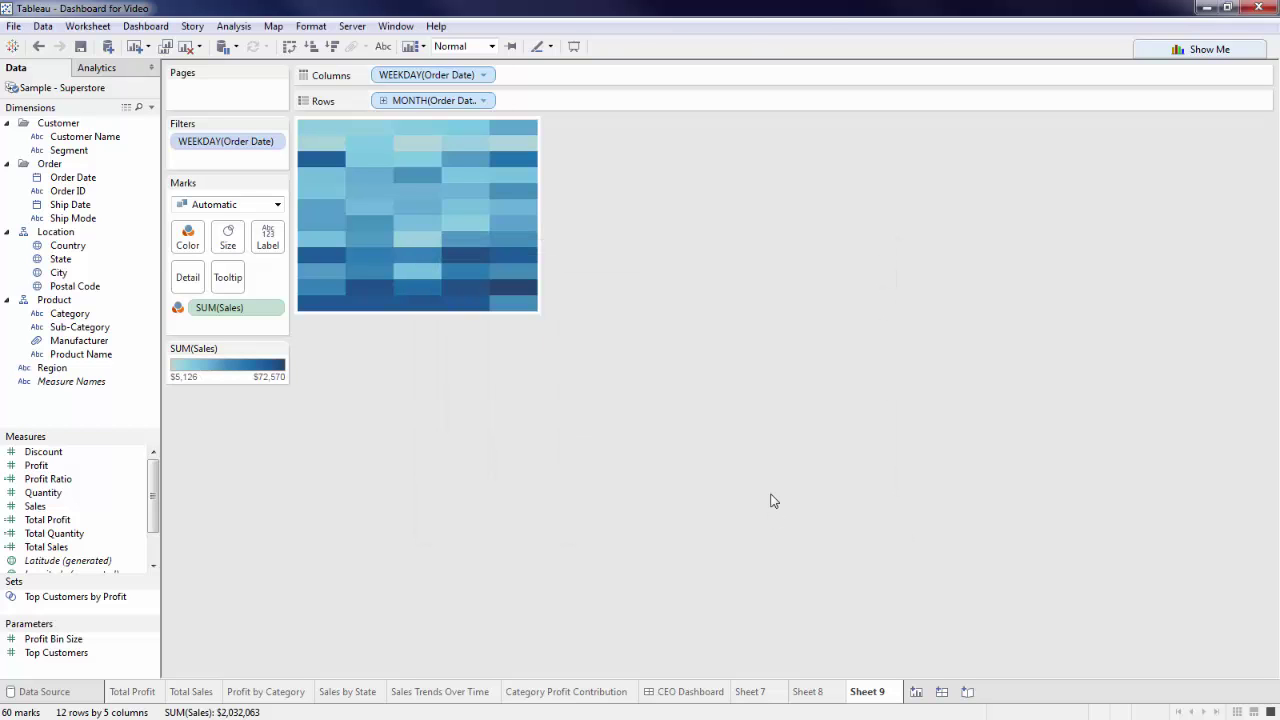
- Check the CEO Dashboard, create Sheet 10, and multi-select Profit, Category and Order Date
click(690, 691)
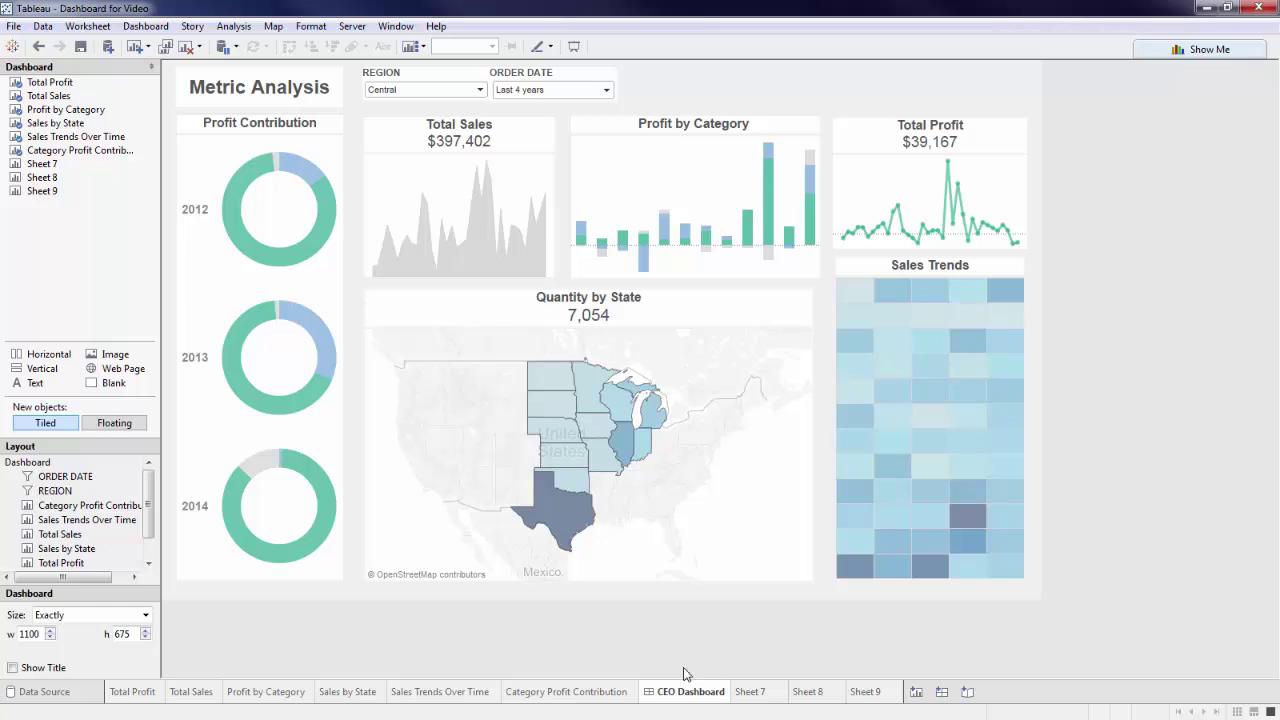
click(915, 692)
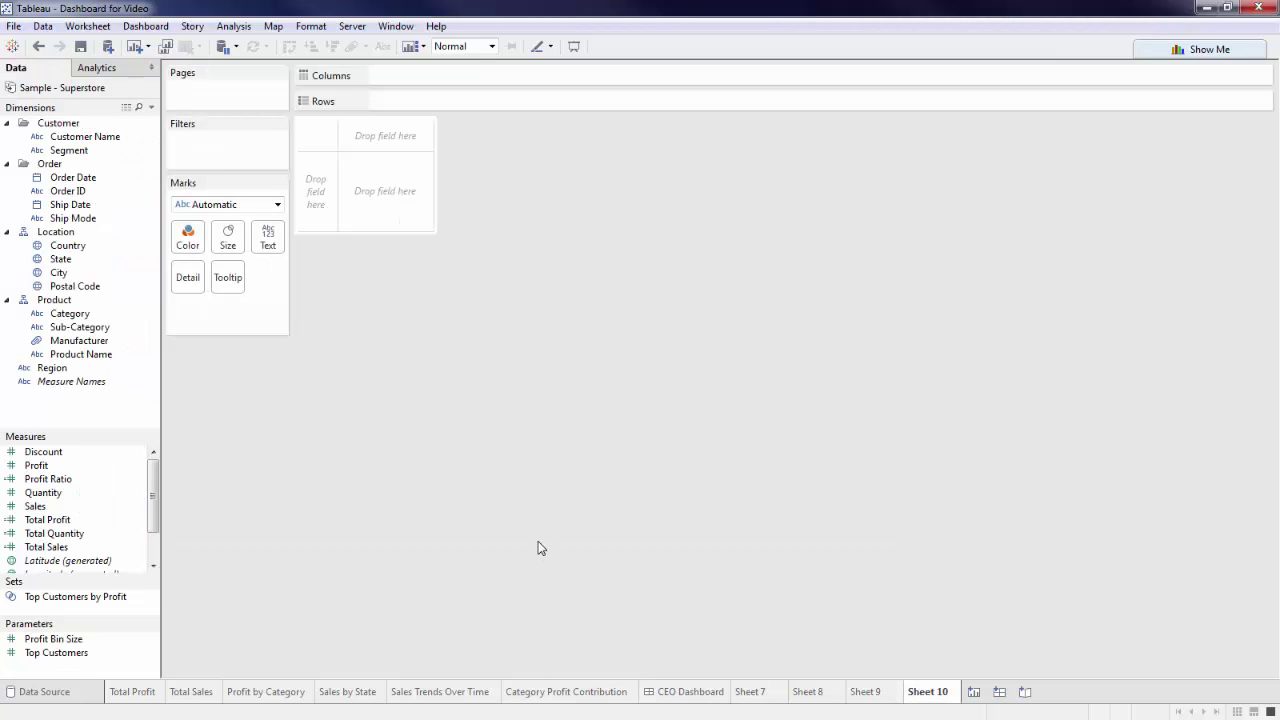
click(60, 468)
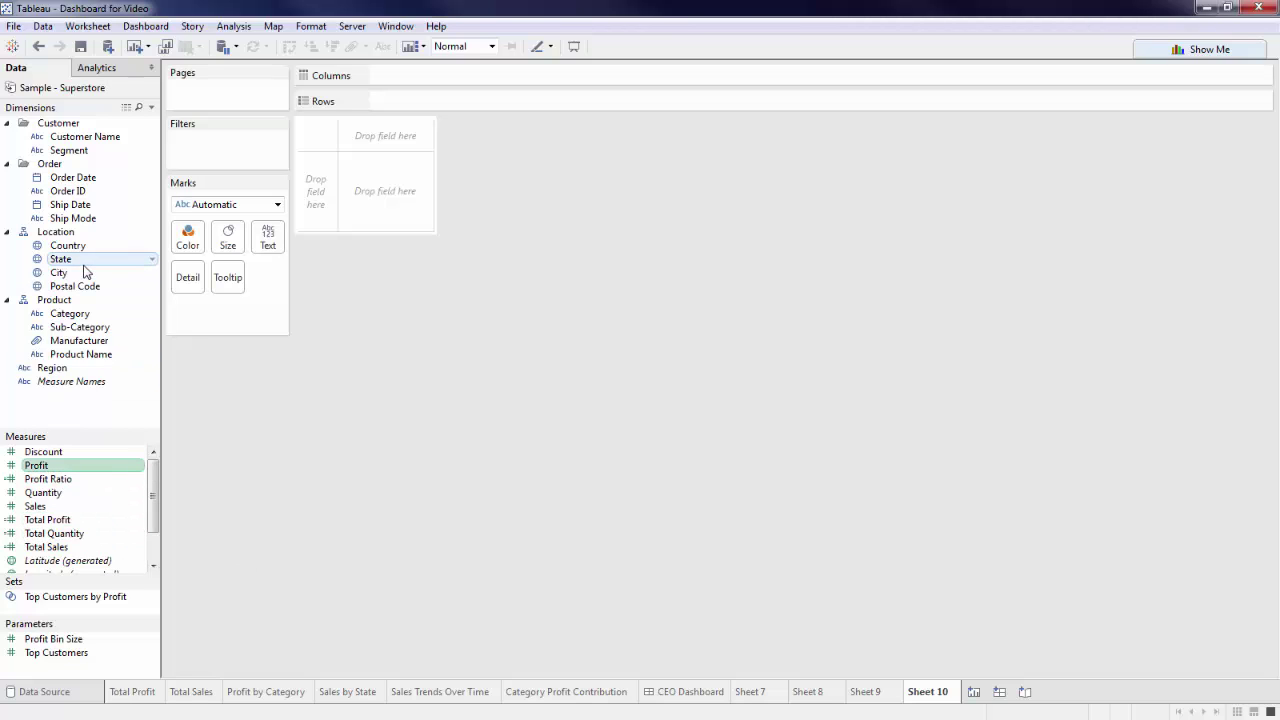
ctrl+click(72, 315)
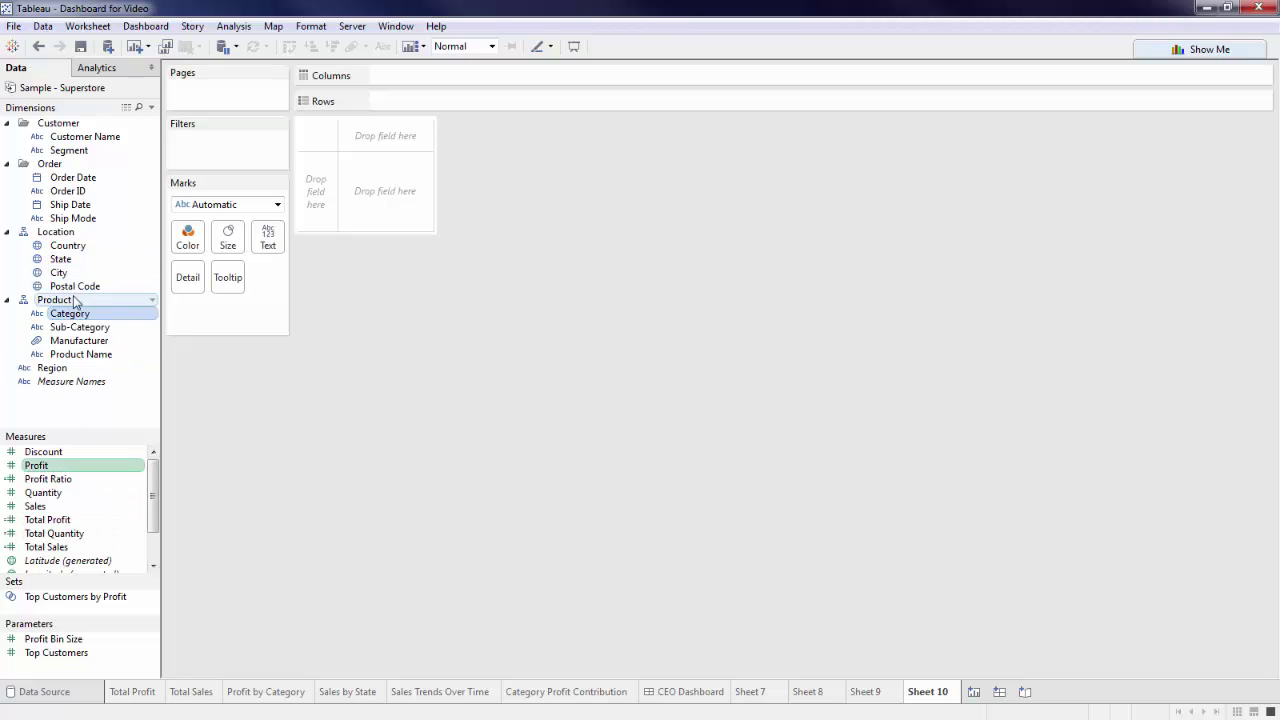
ctrl+click(91, 178)
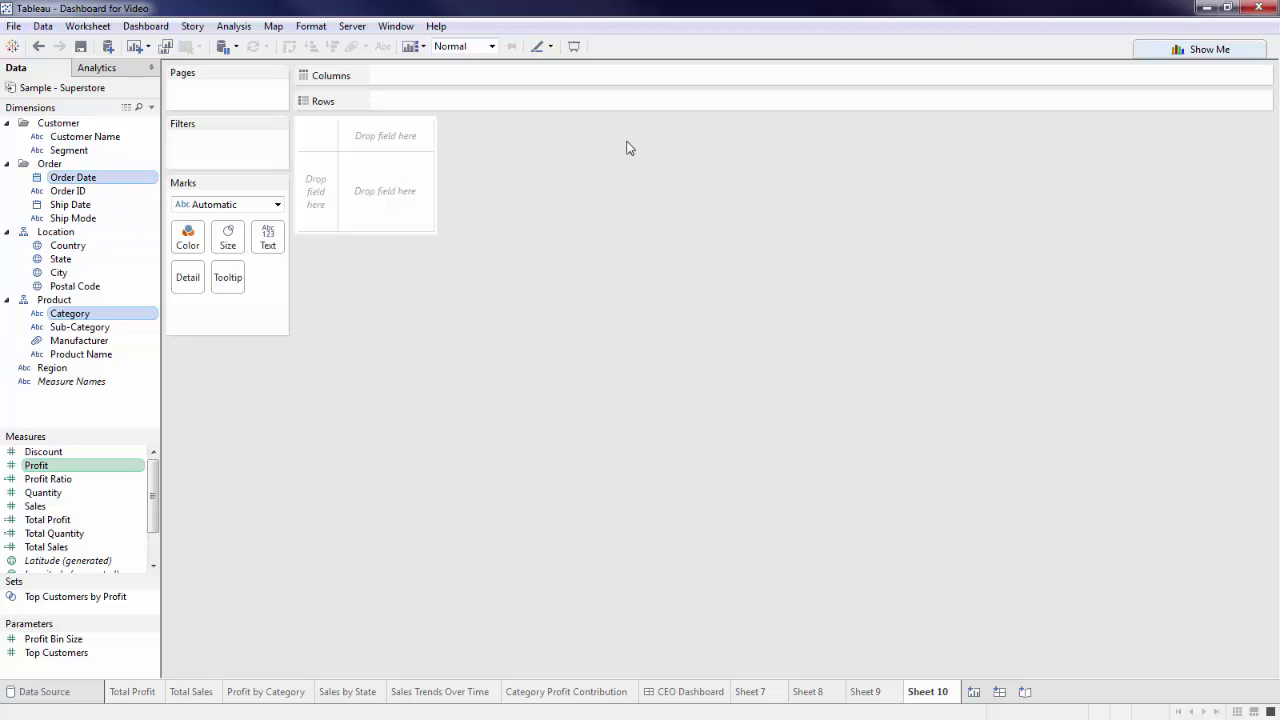
click(1155, 49)
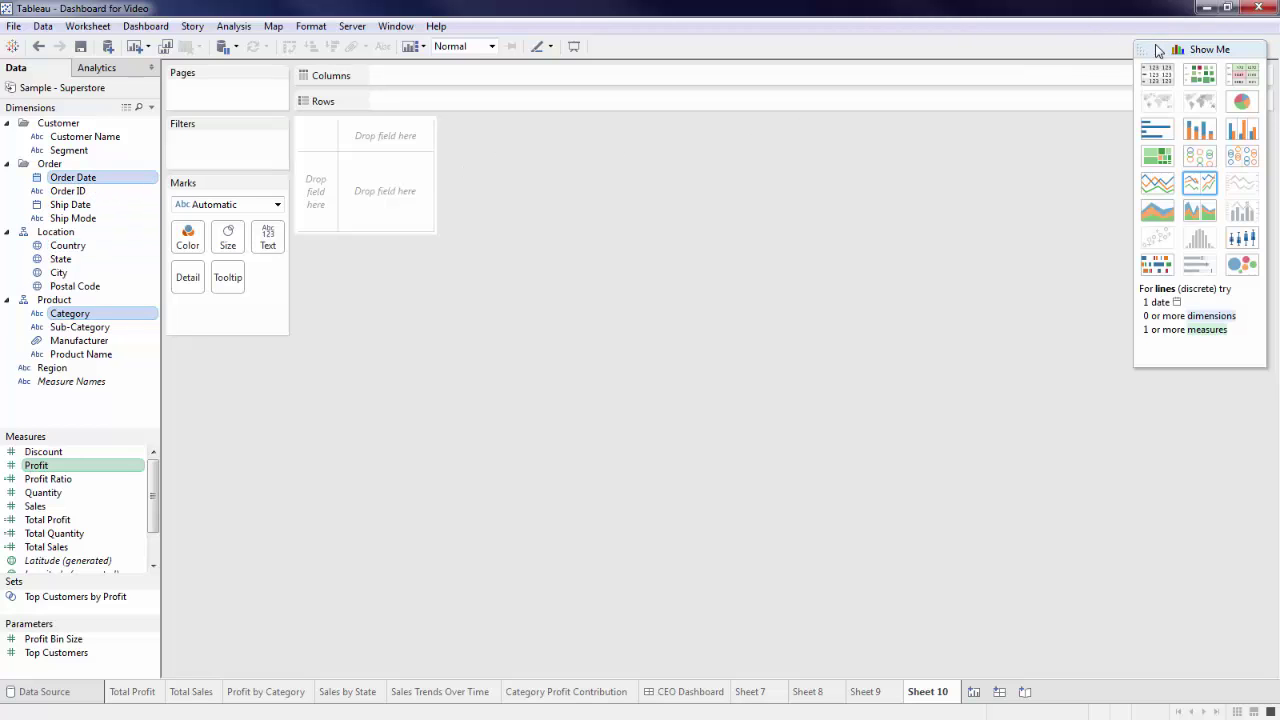
- Build yearly Category Profit pies, remove the SUM(Profit) size pill, and drag Number of Records onto Columns
click(1242, 102)
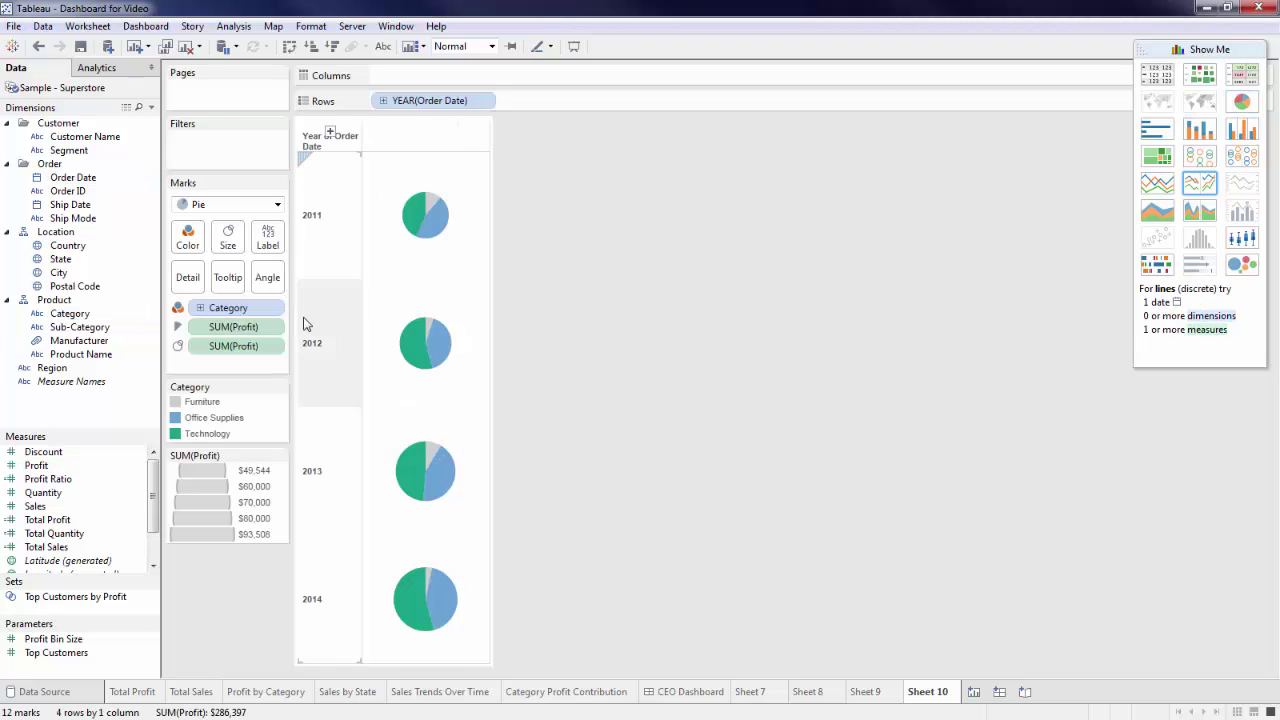
drag(262, 345, 205, 605)
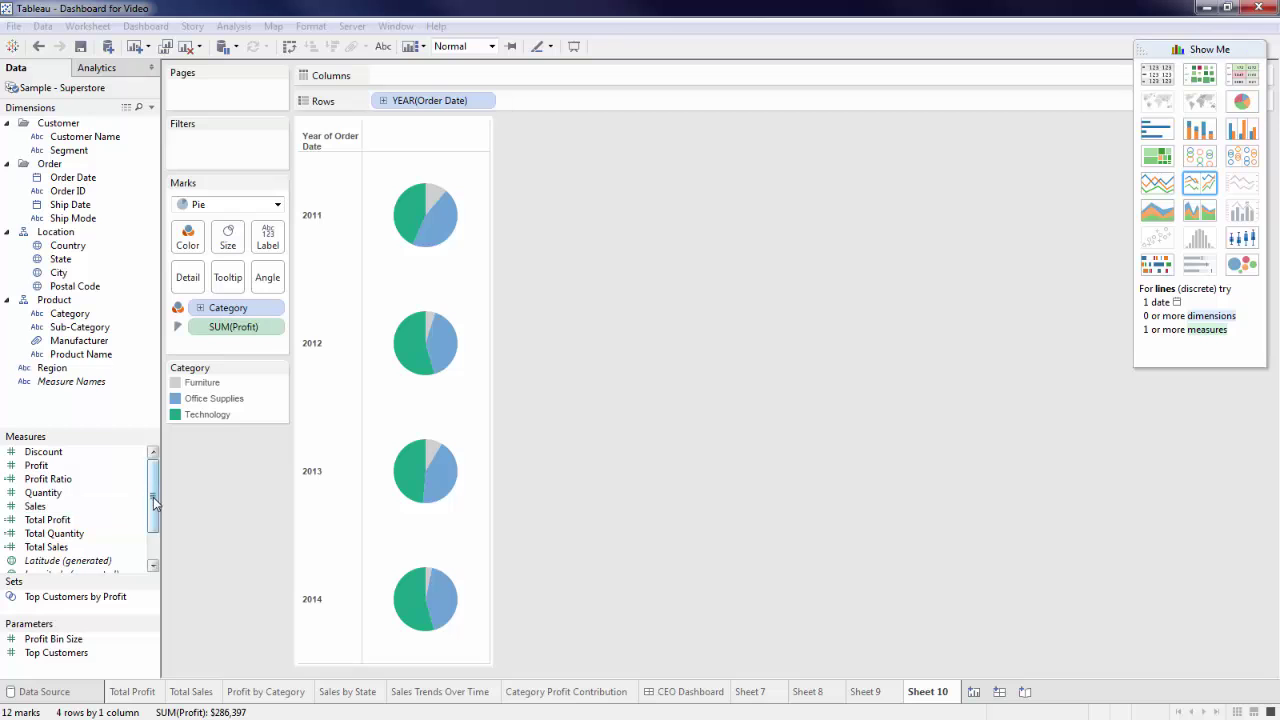
drag(153, 502, 153, 516)
drag(64, 547, 503, 68)
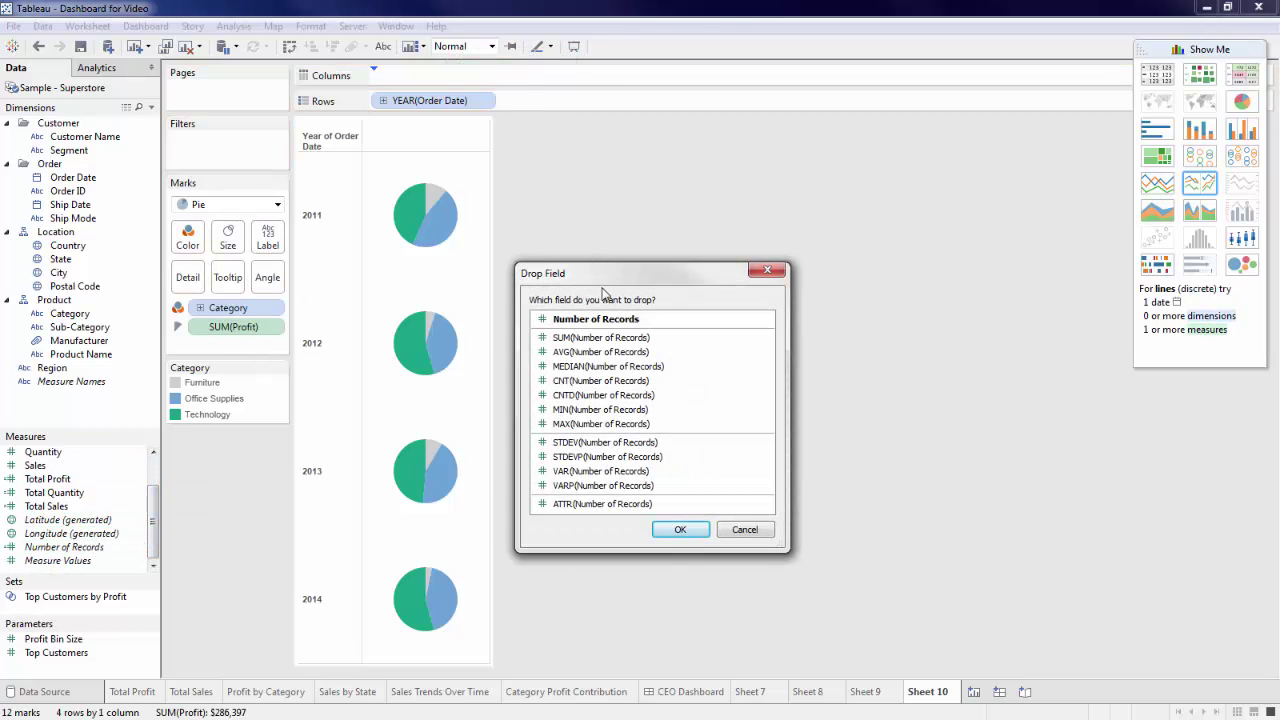
- Add MIN(Number of Records) to Columns twice
click(678, 529)
drag(95, 547, 586, 80)
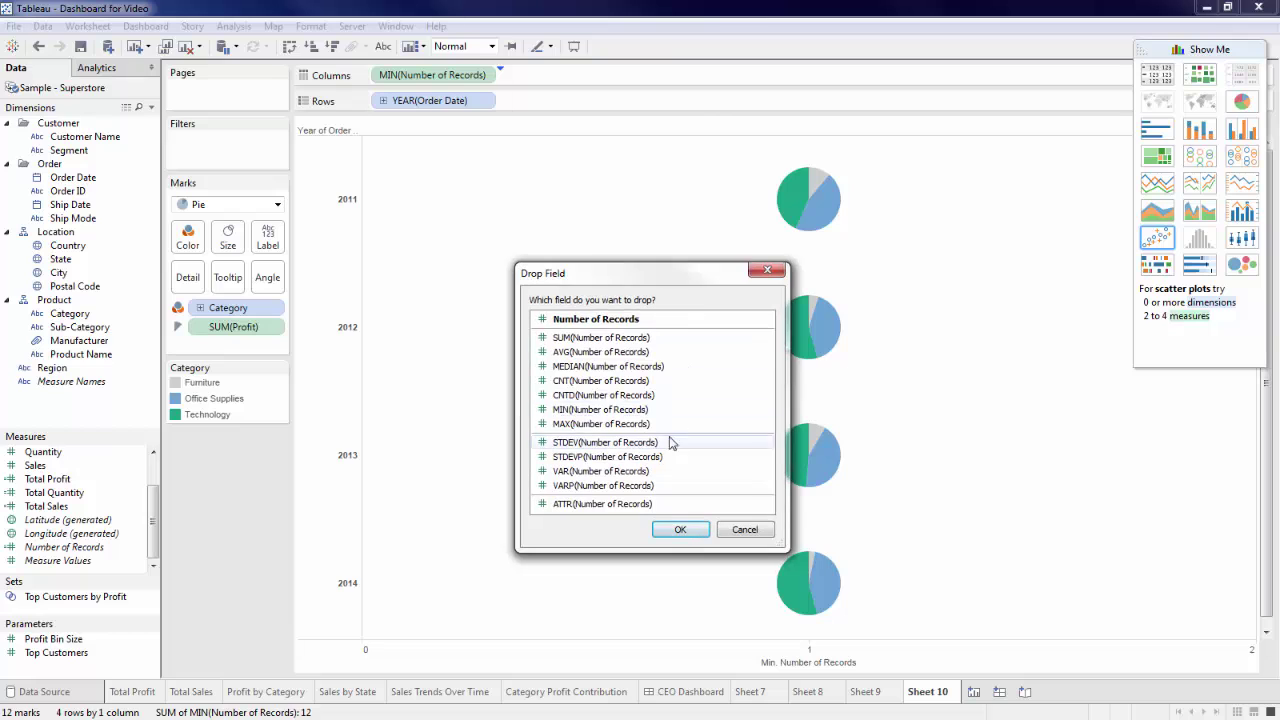
click(650, 410)
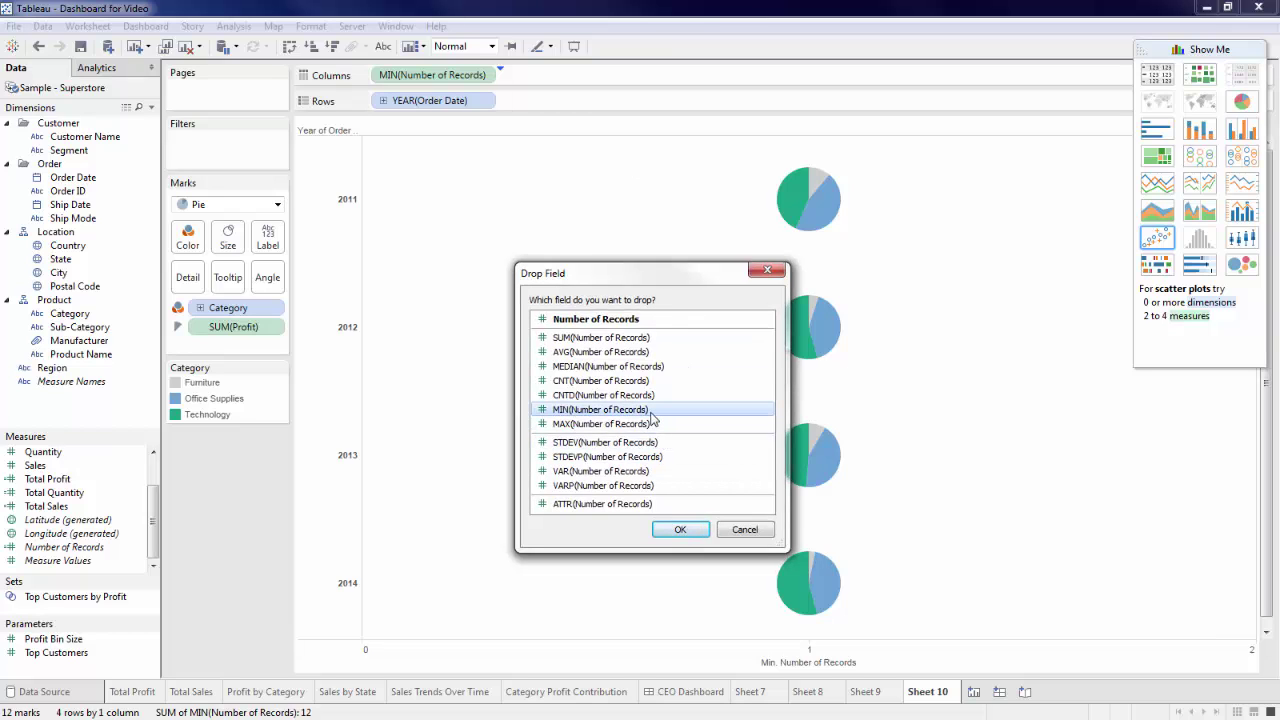
click(688, 537)
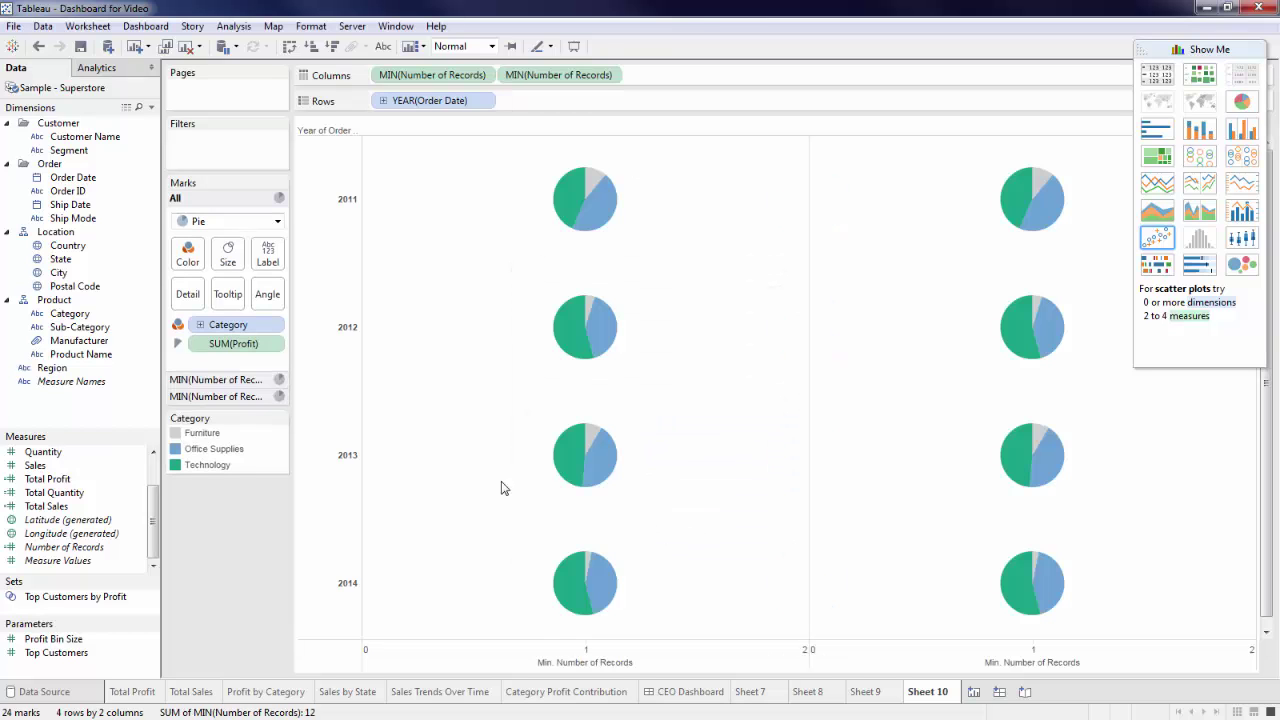
- On the second layer, remove Category, shrink the circles and colour them white
click(230, 396)
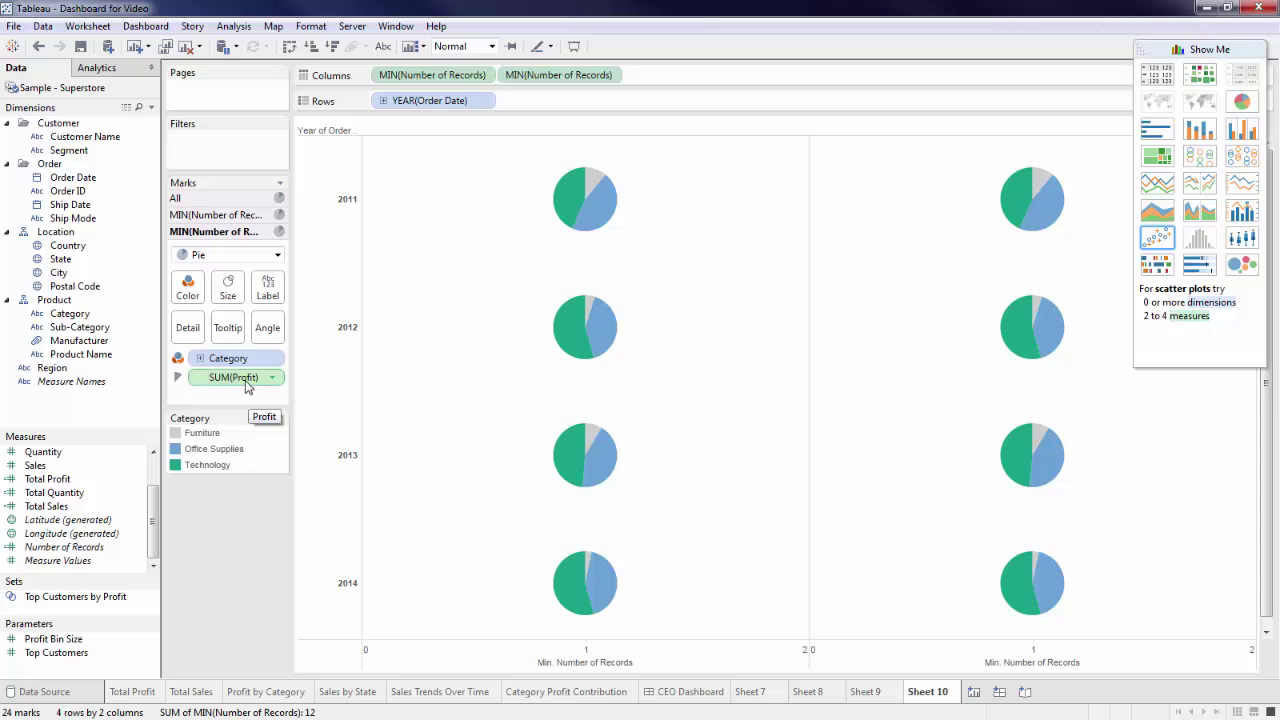
drag(240, 358, 238, 560)
click(228, 287)
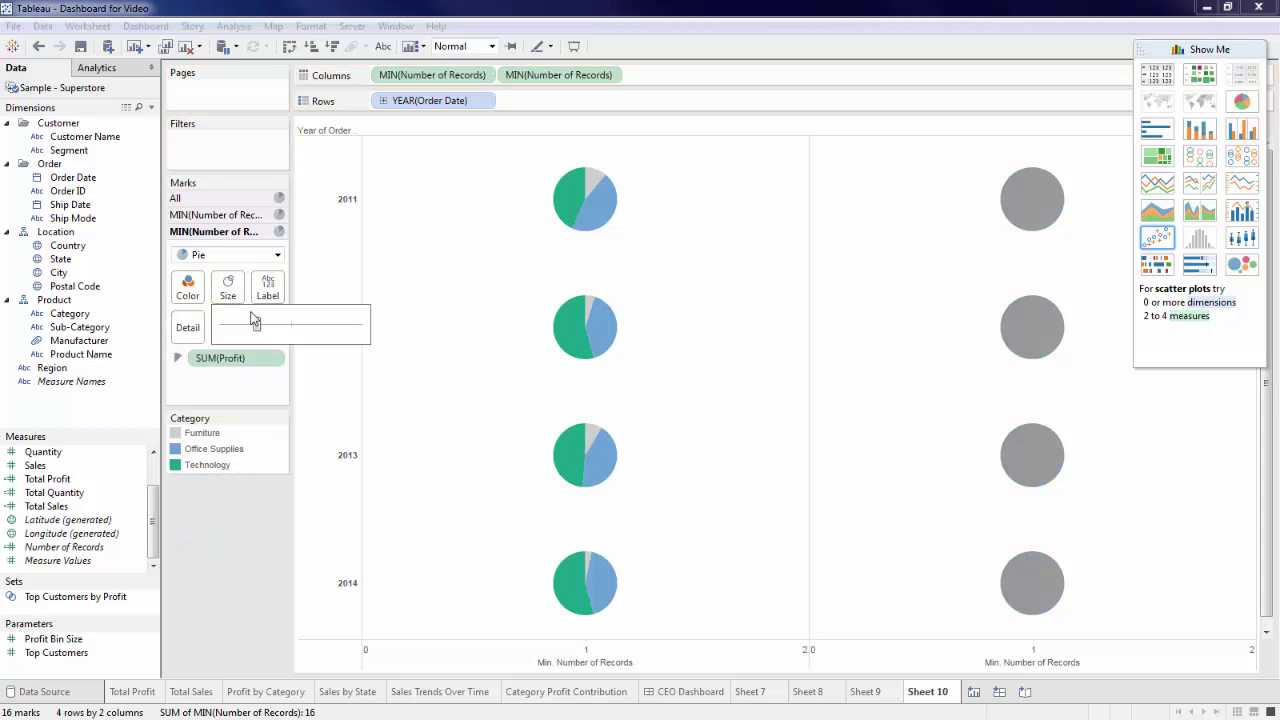
drag(252, 325, 247, 325)
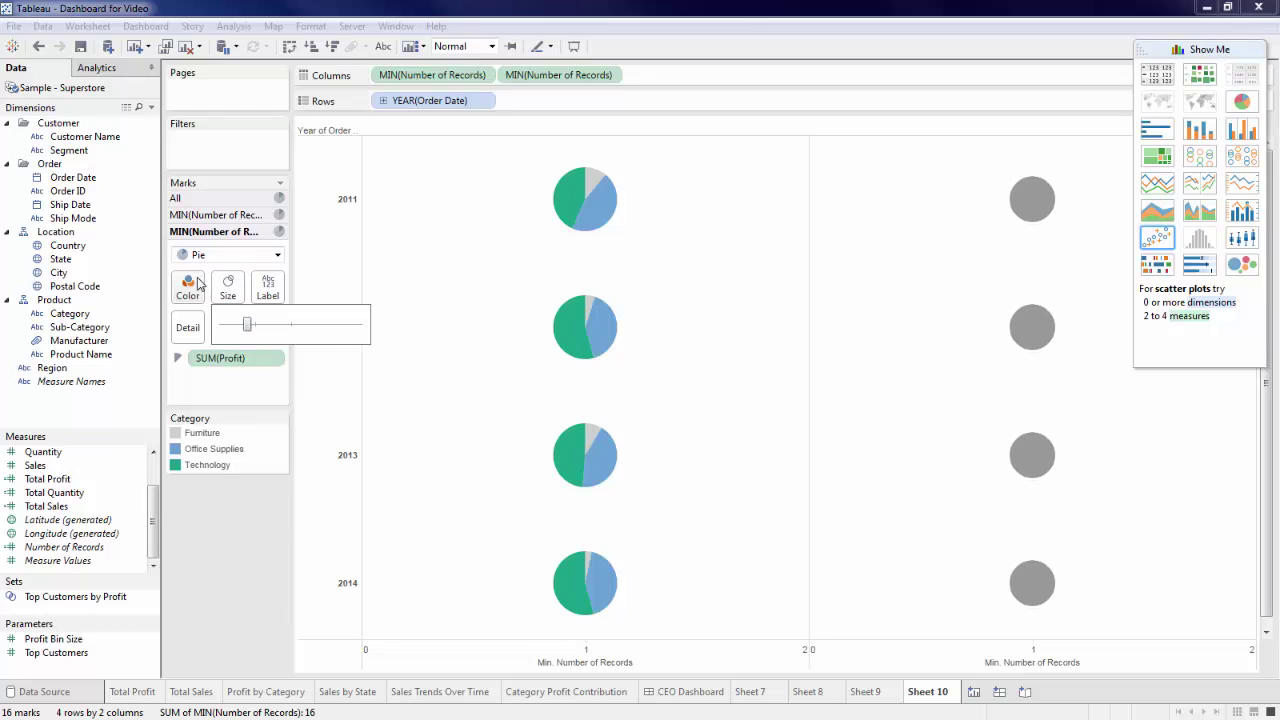
click(187, 287)
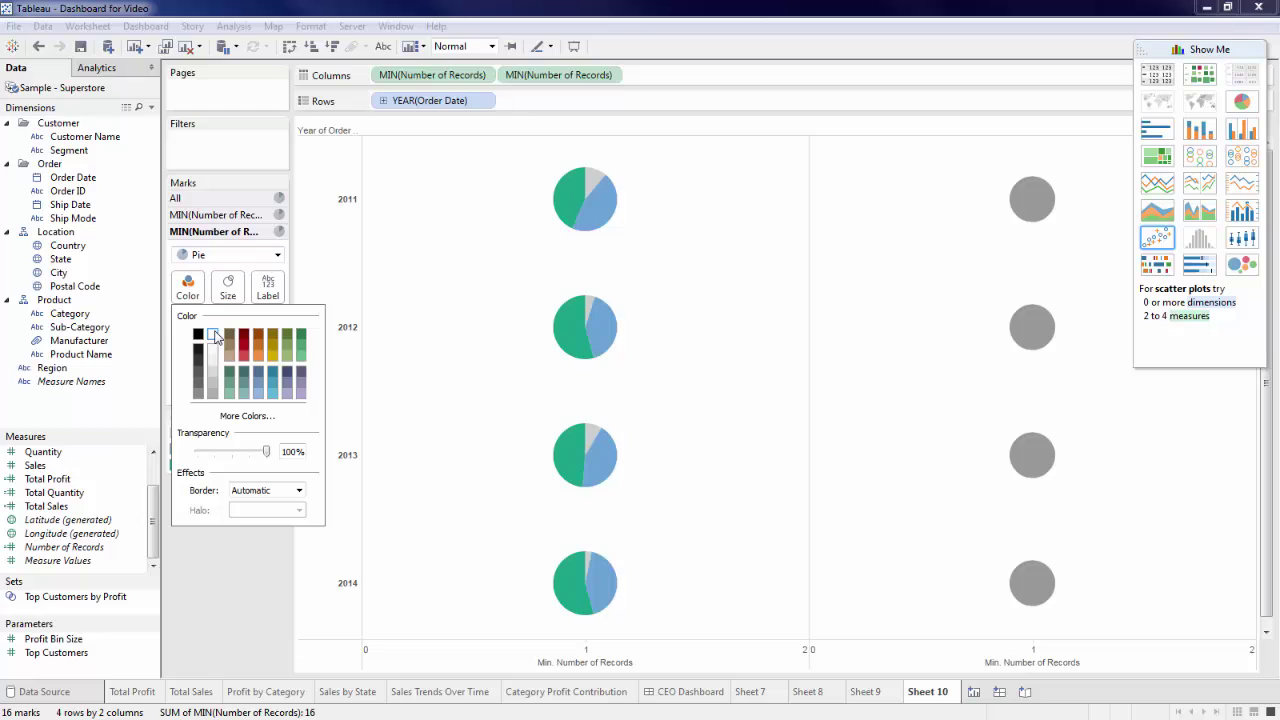
click(213, 335)
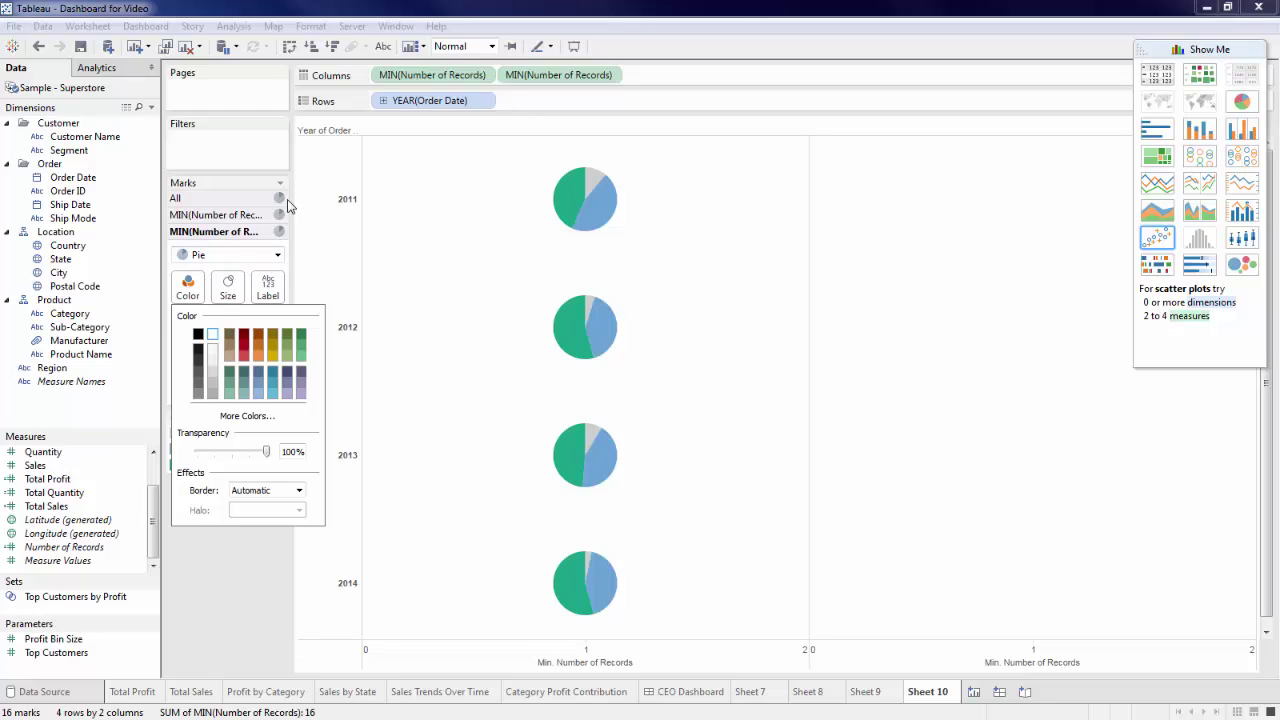
click(612, 76)
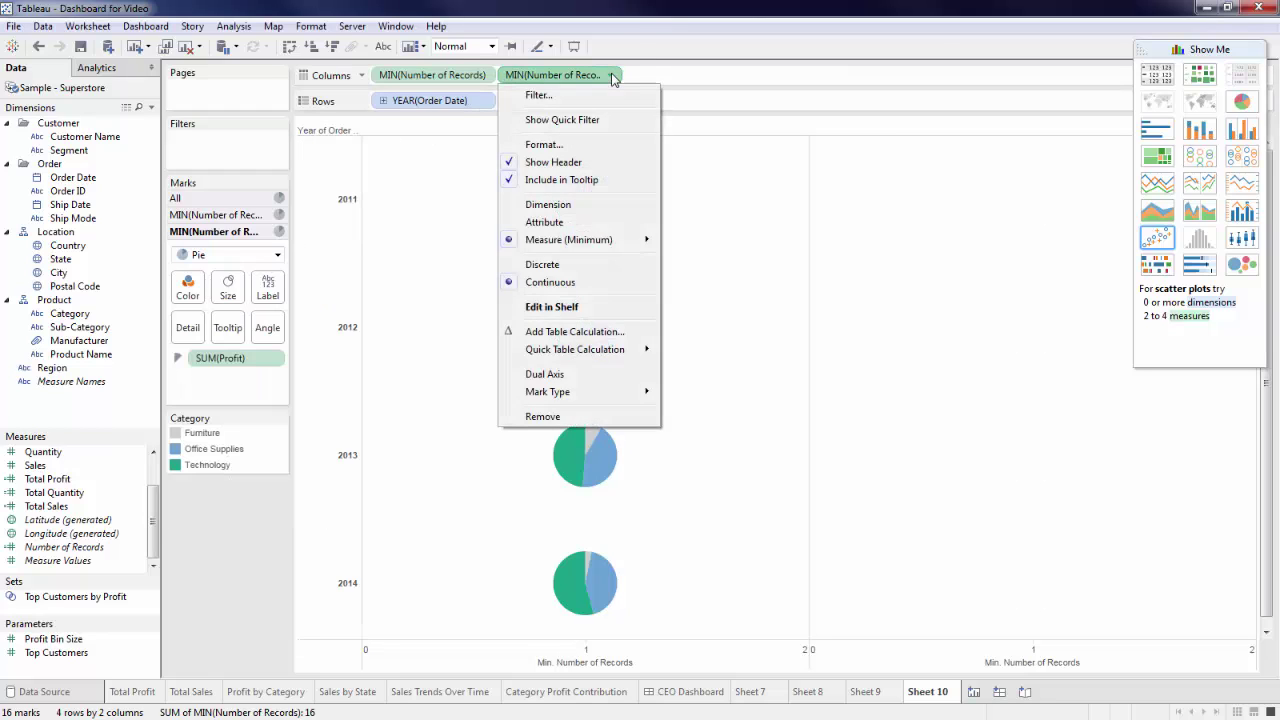
- Combine both layers as a dual axis and hide the Number of Records axis header
click(573, 376)
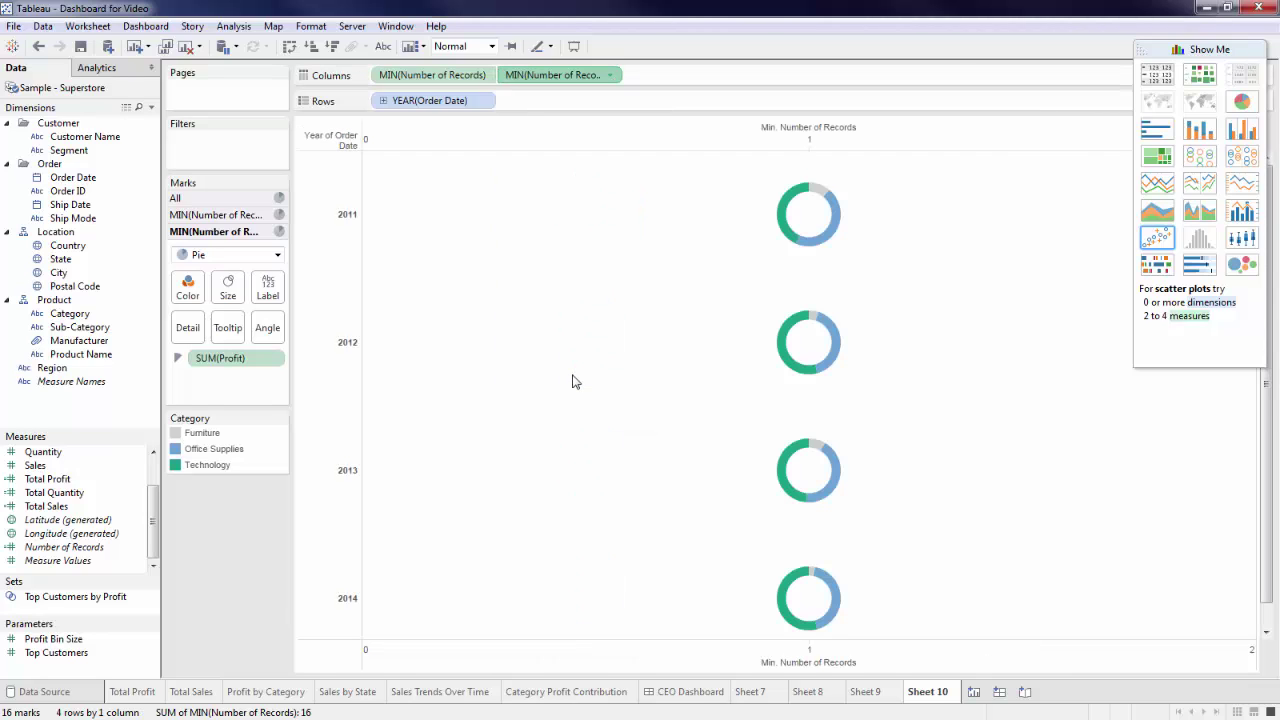
right_click(647, 655)
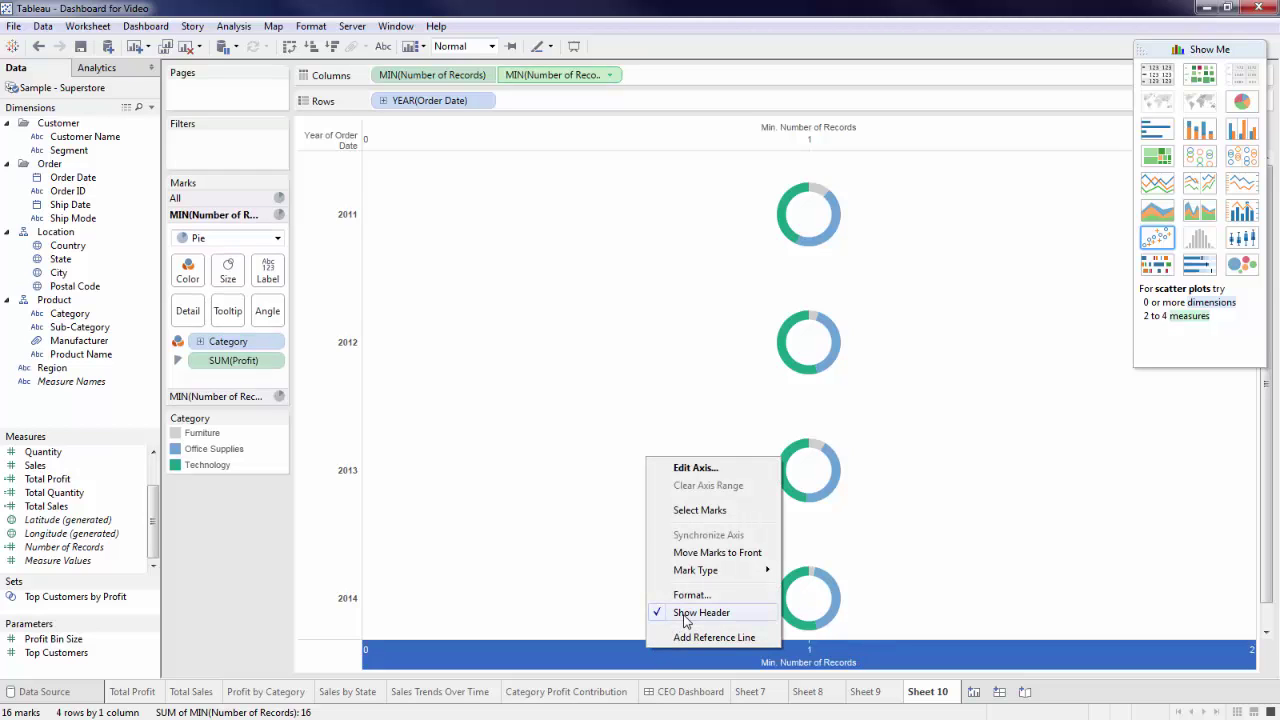
click(686, 613)
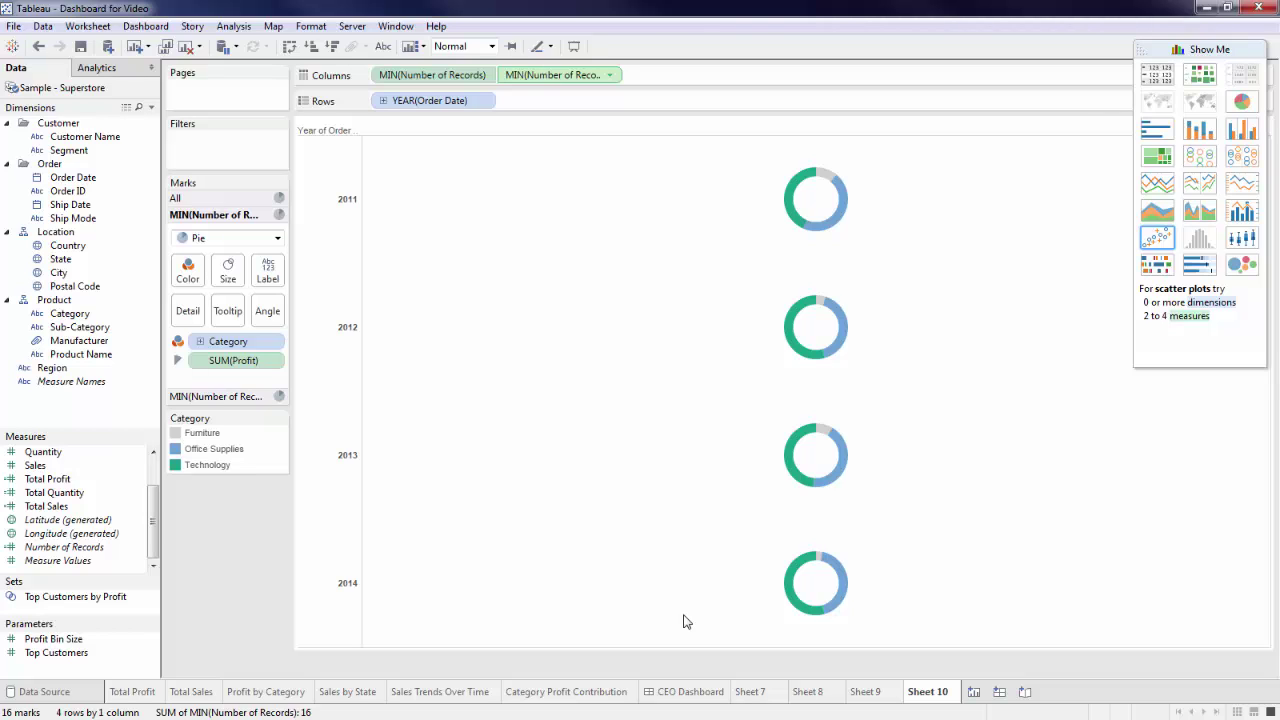
click(998, 692)
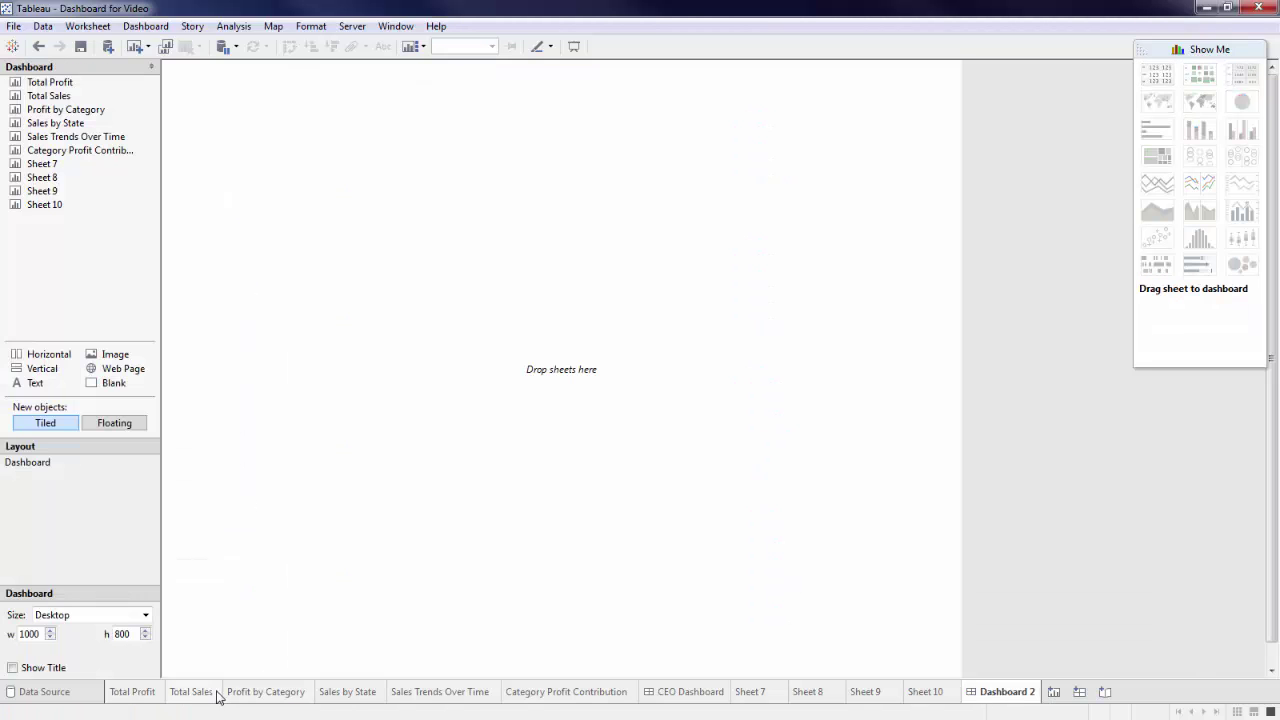
- Set Dashboard 2's size to Exactly, 1100 wide by 675 high
click(50, 630)
click(134, 634)
key(BackSpace)
key(BackSpace)
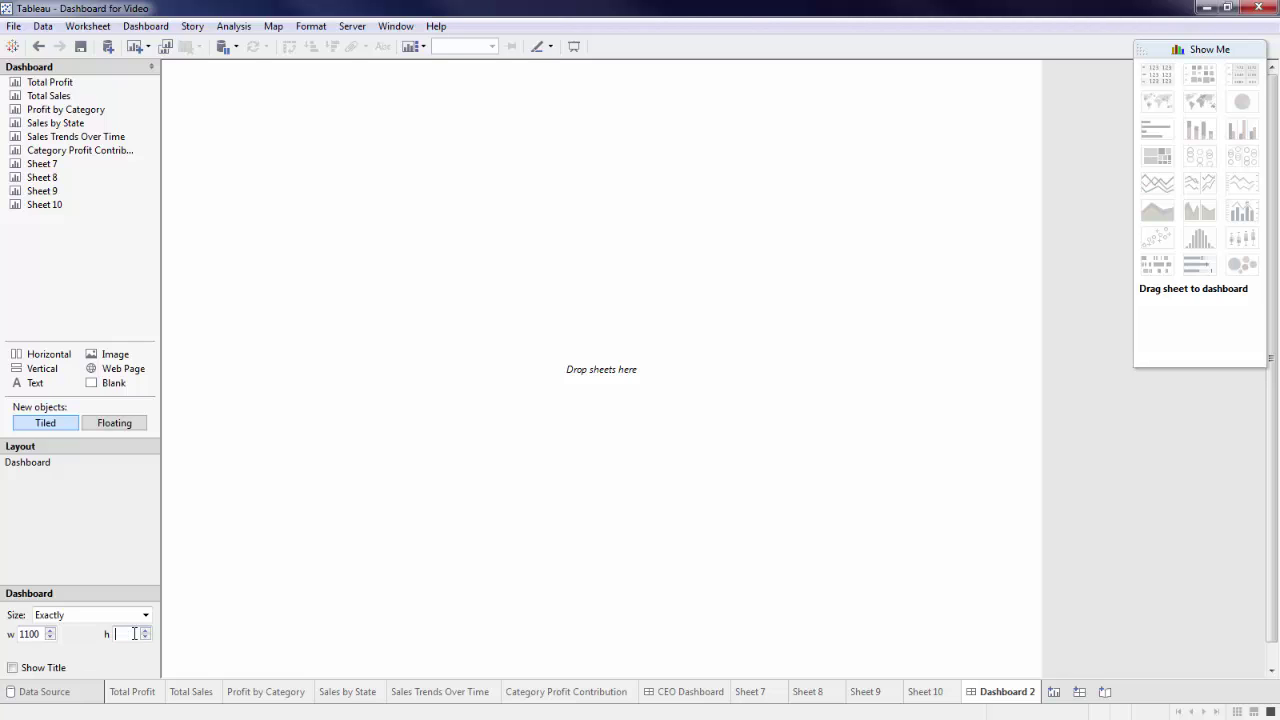
text(675)
key(Return)
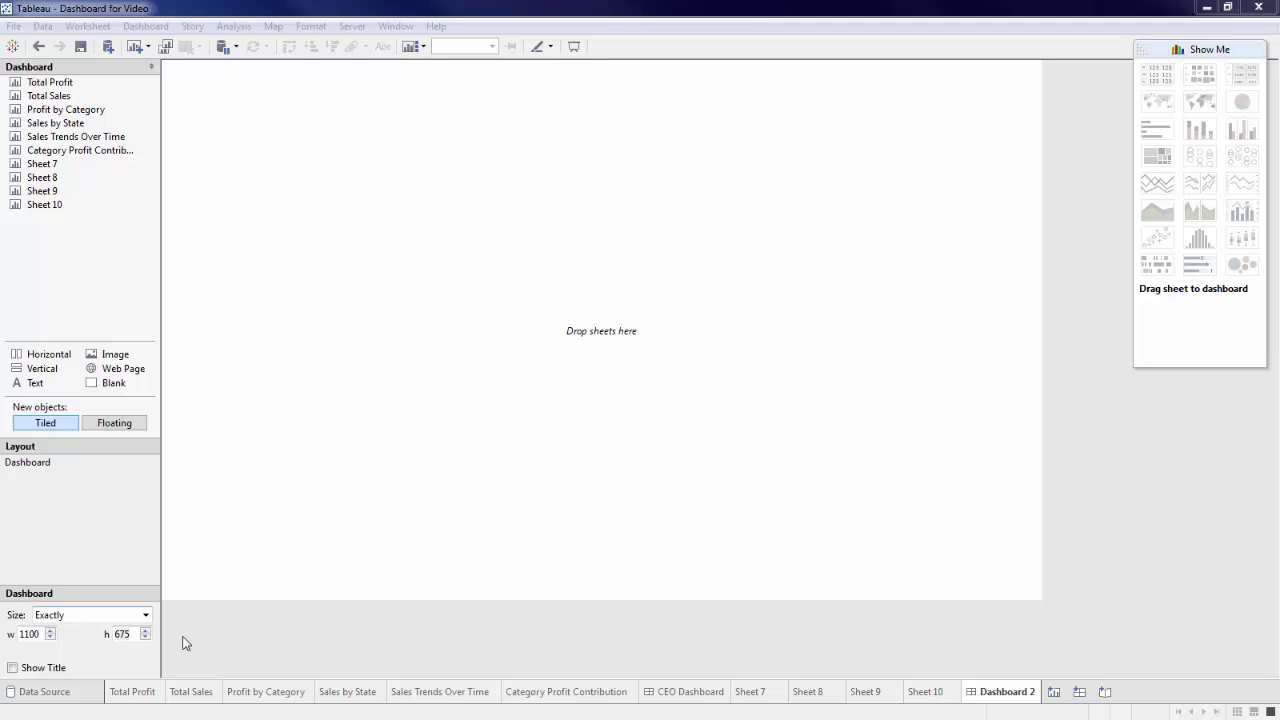
click(667, 694)
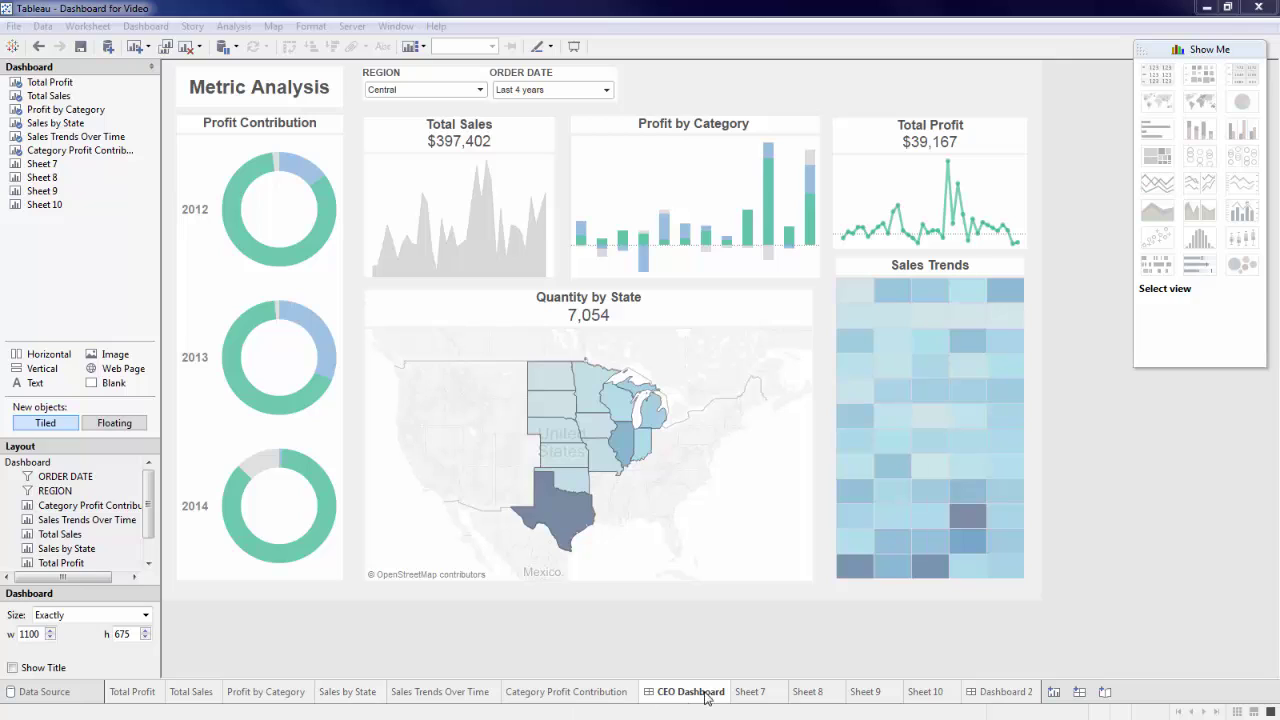
click(986, 699)
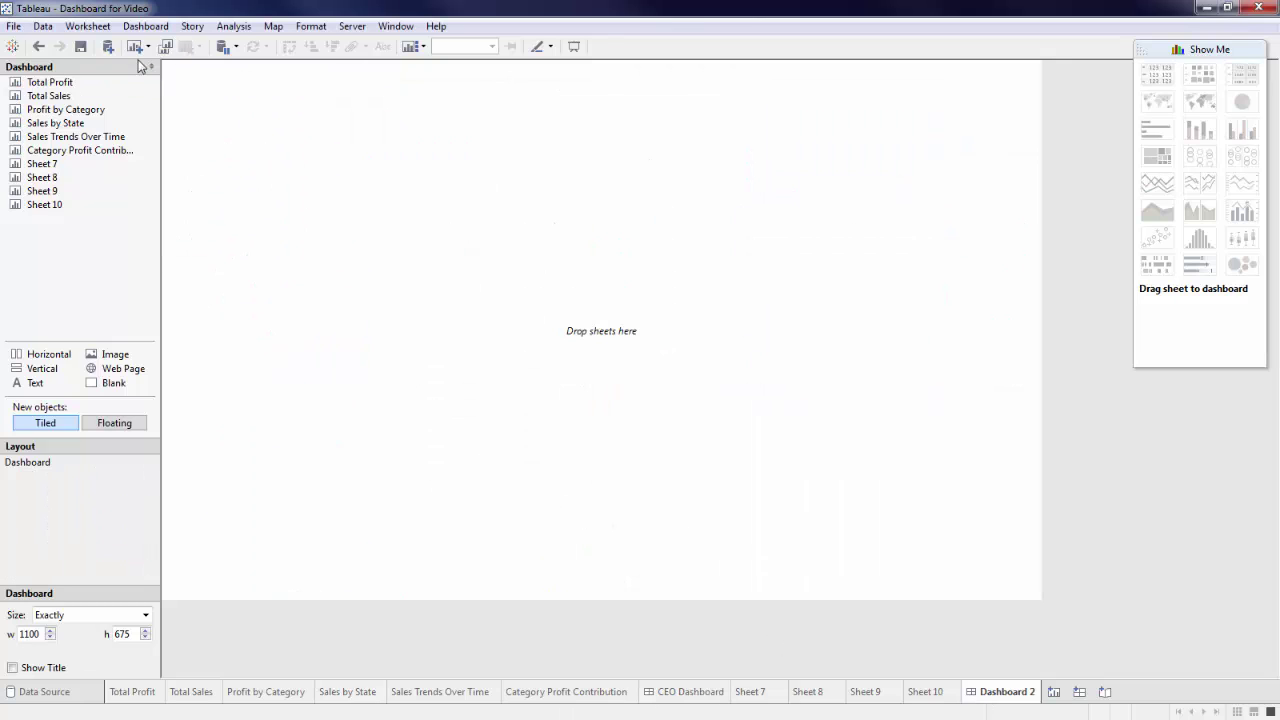
click(145, 26)
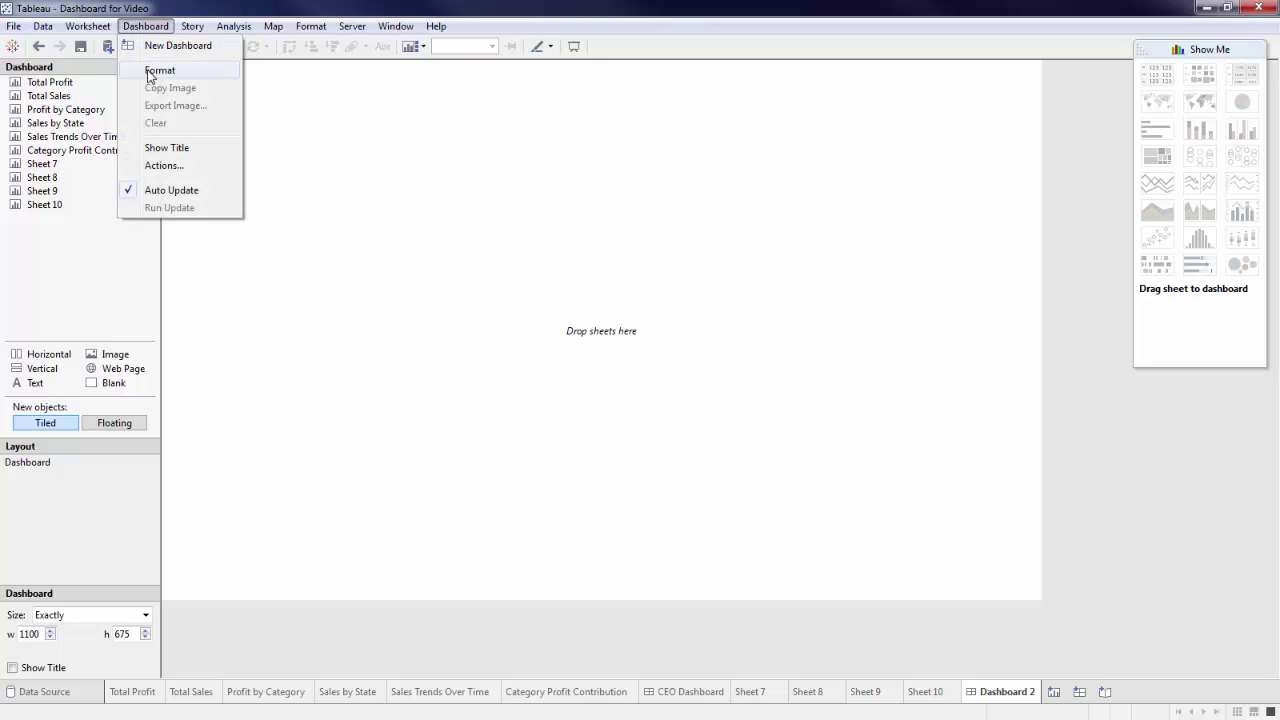
- Set the Dashboard Shading default colour to light grey
click(150, 72)
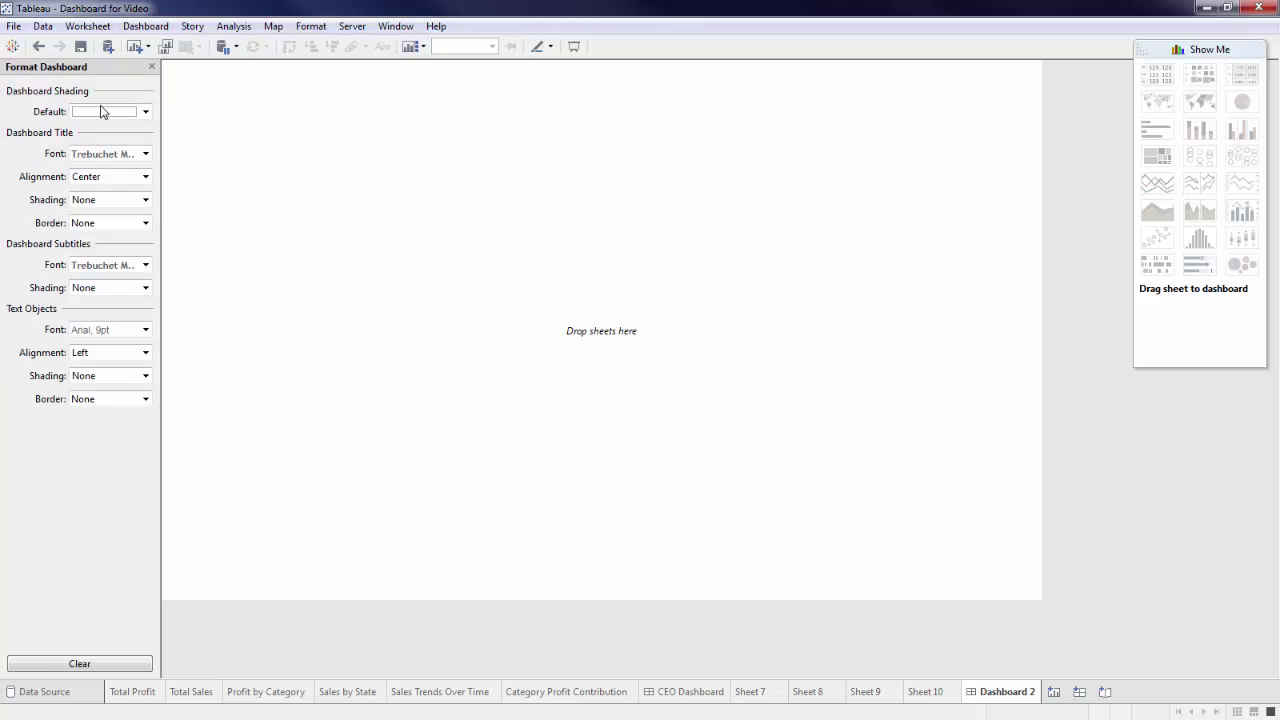
click(101, 112)
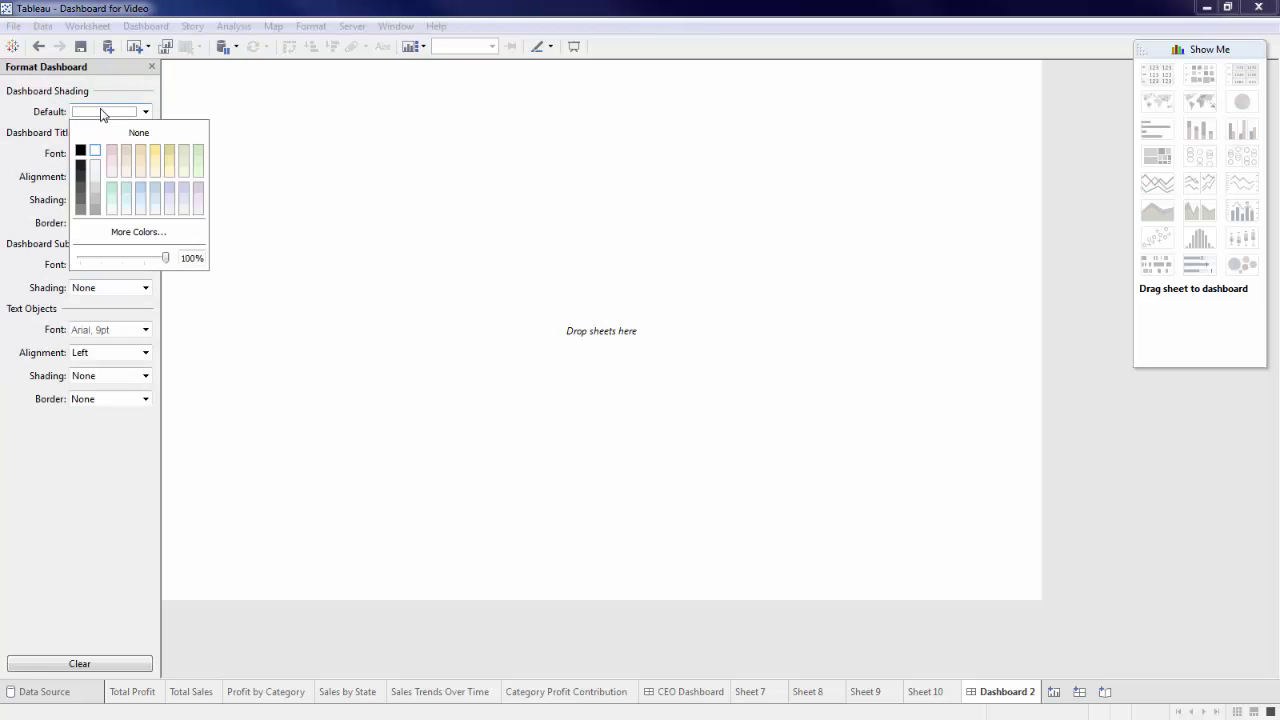
click(98, 175)
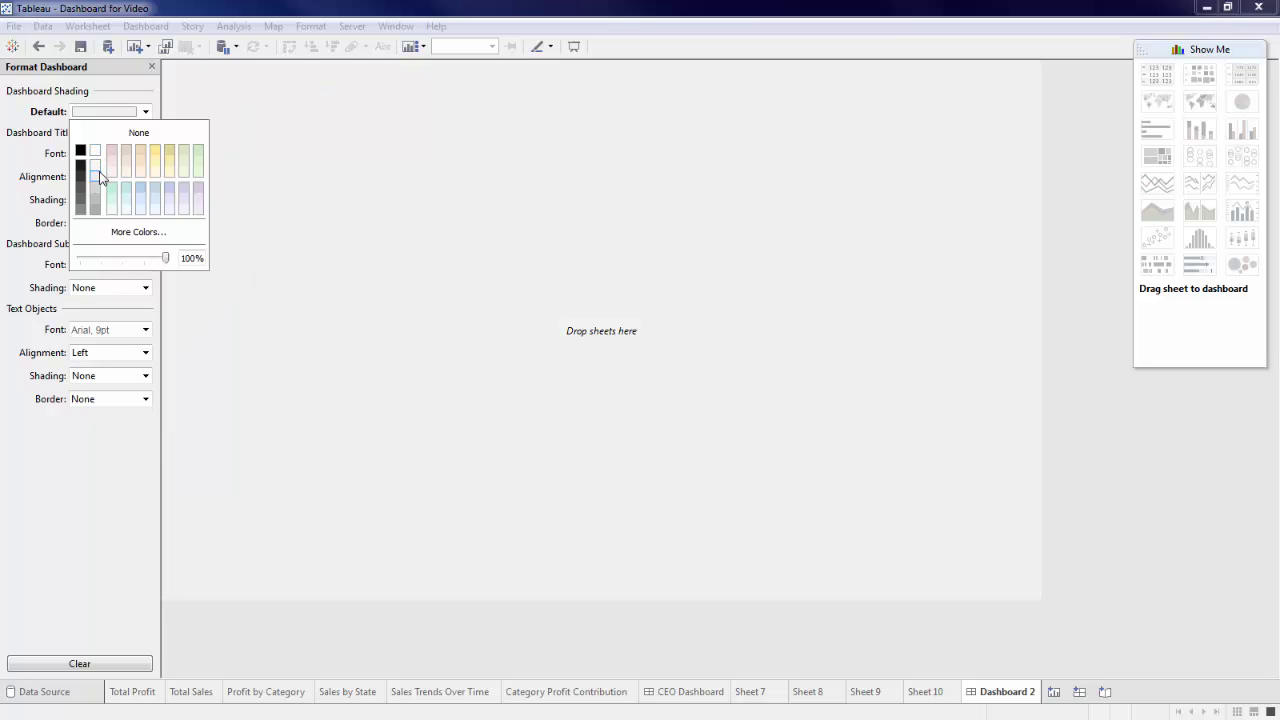
click(93, 482)
click(152, 66)
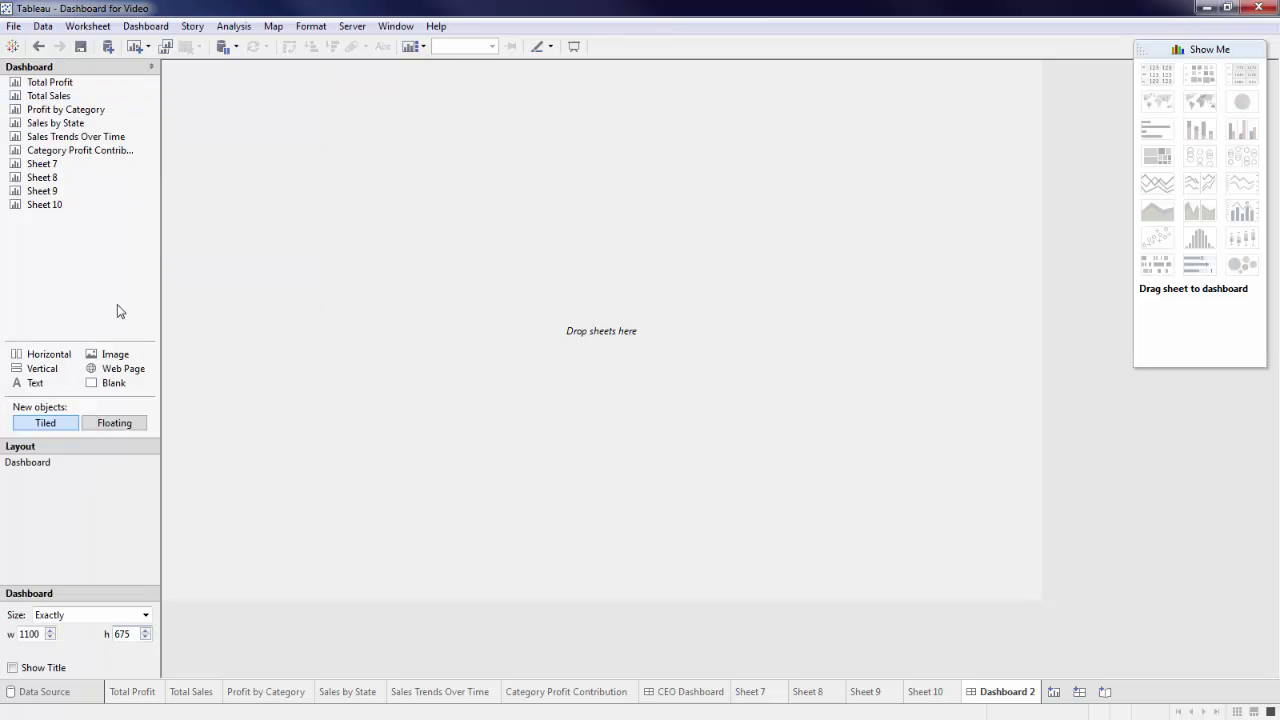
- Float the Category Profit Contribution sheet full-height at the left, fitted to Entire View
click(109, 424)
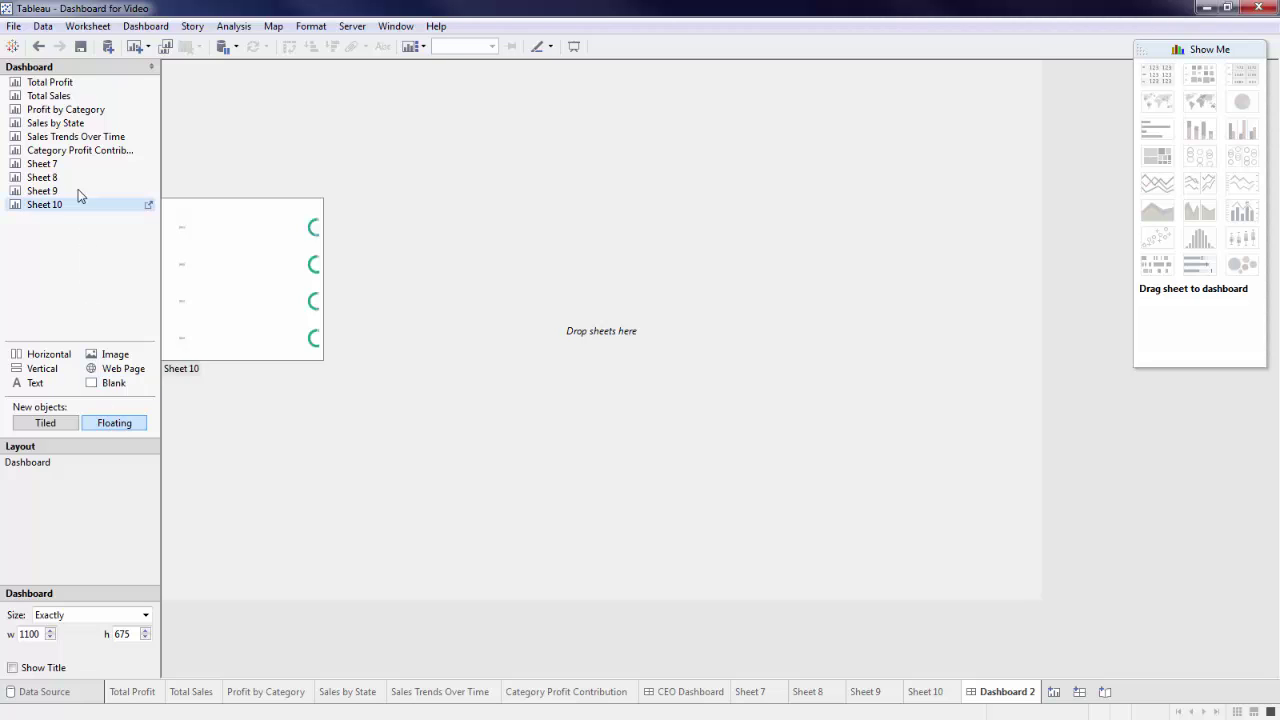
mouse_move(85, 143)
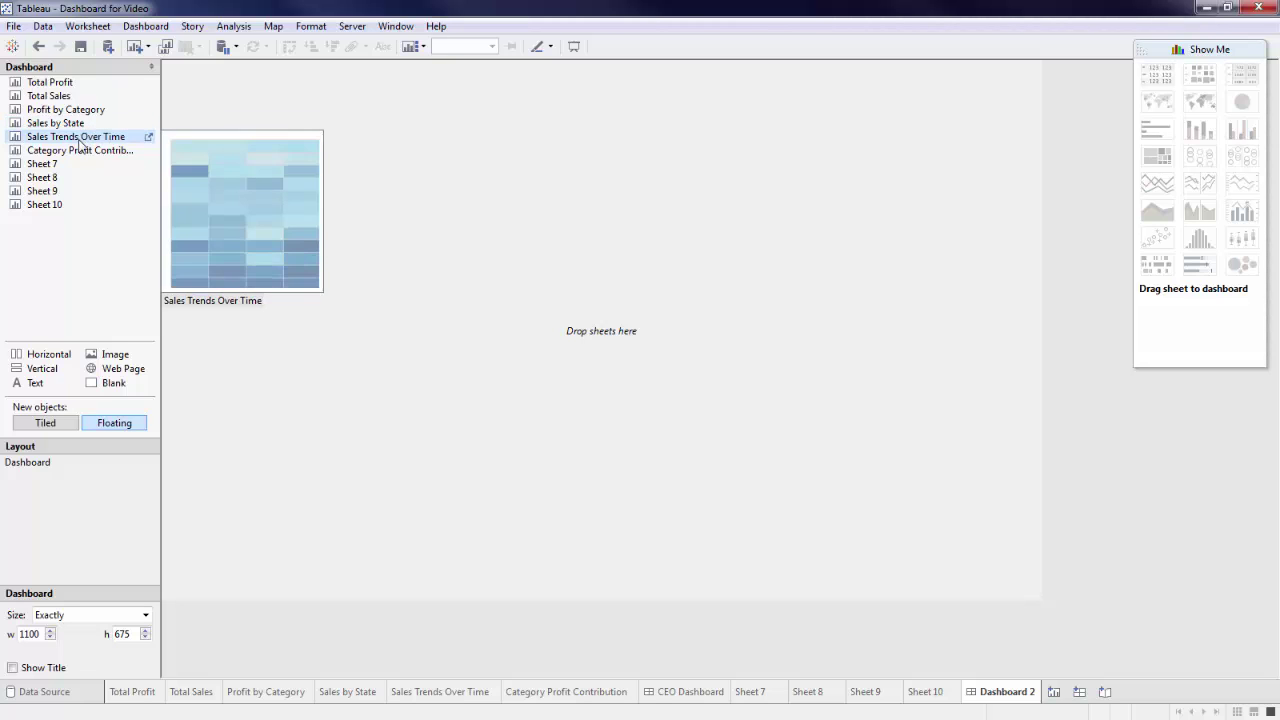
drag(85, 150, 191, 120)
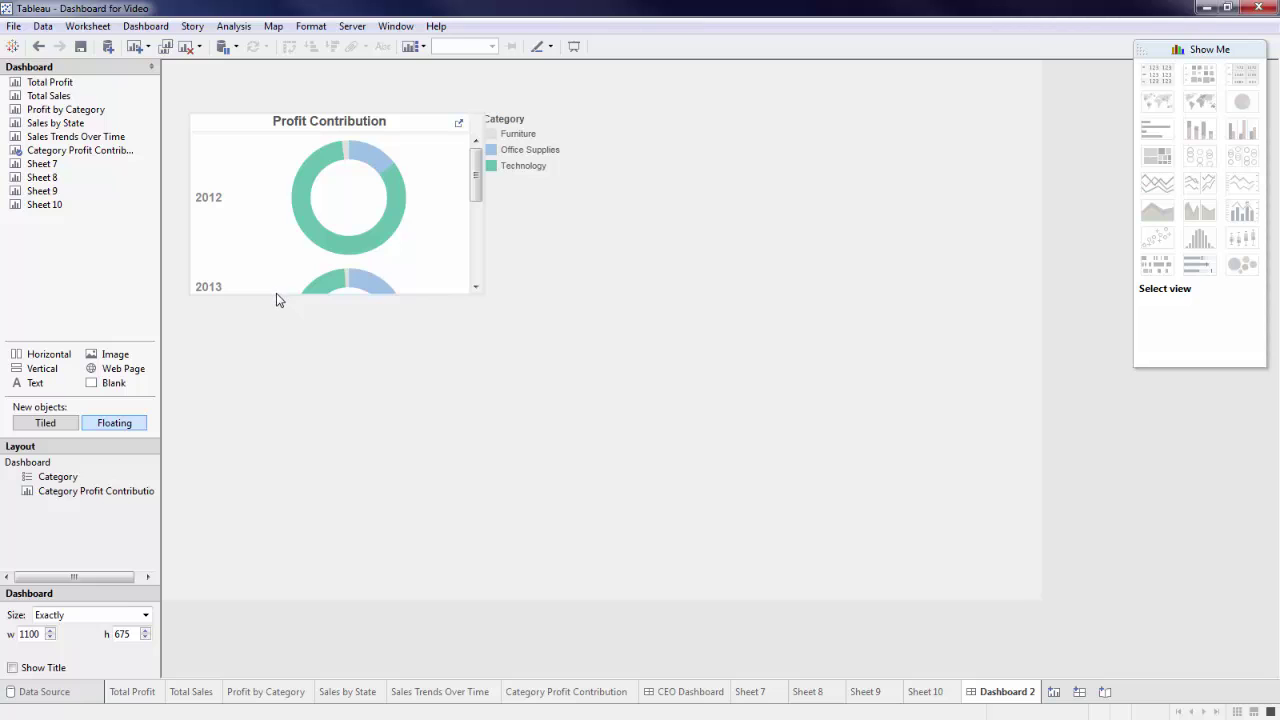
drag(284, 293, 259, 580)
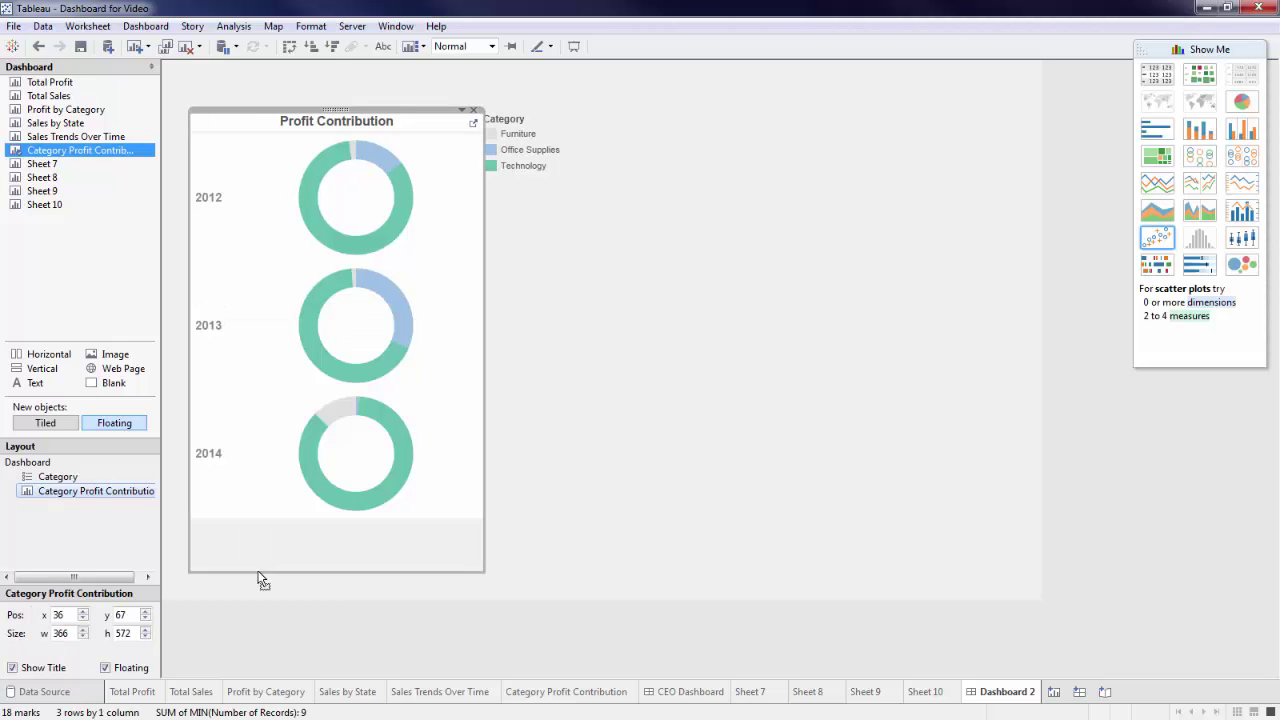
click(490, 47)
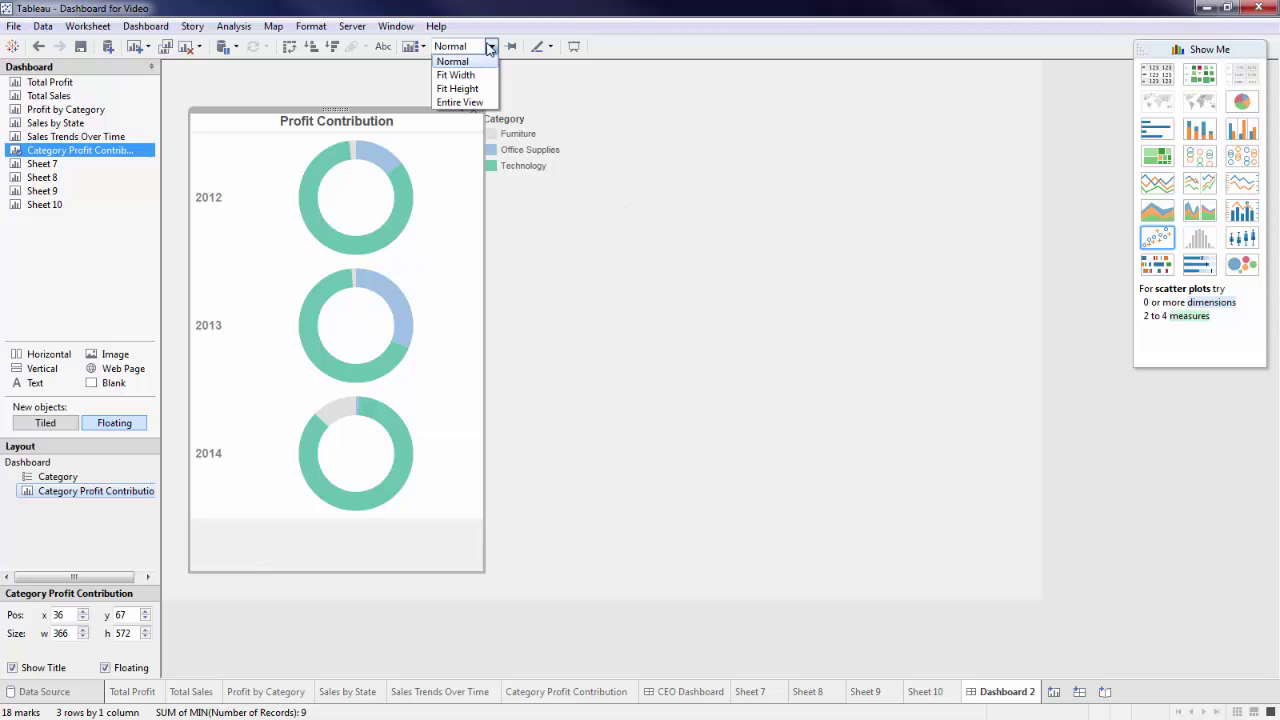
click(460, 103)
drag(484, 365, 409, 387)
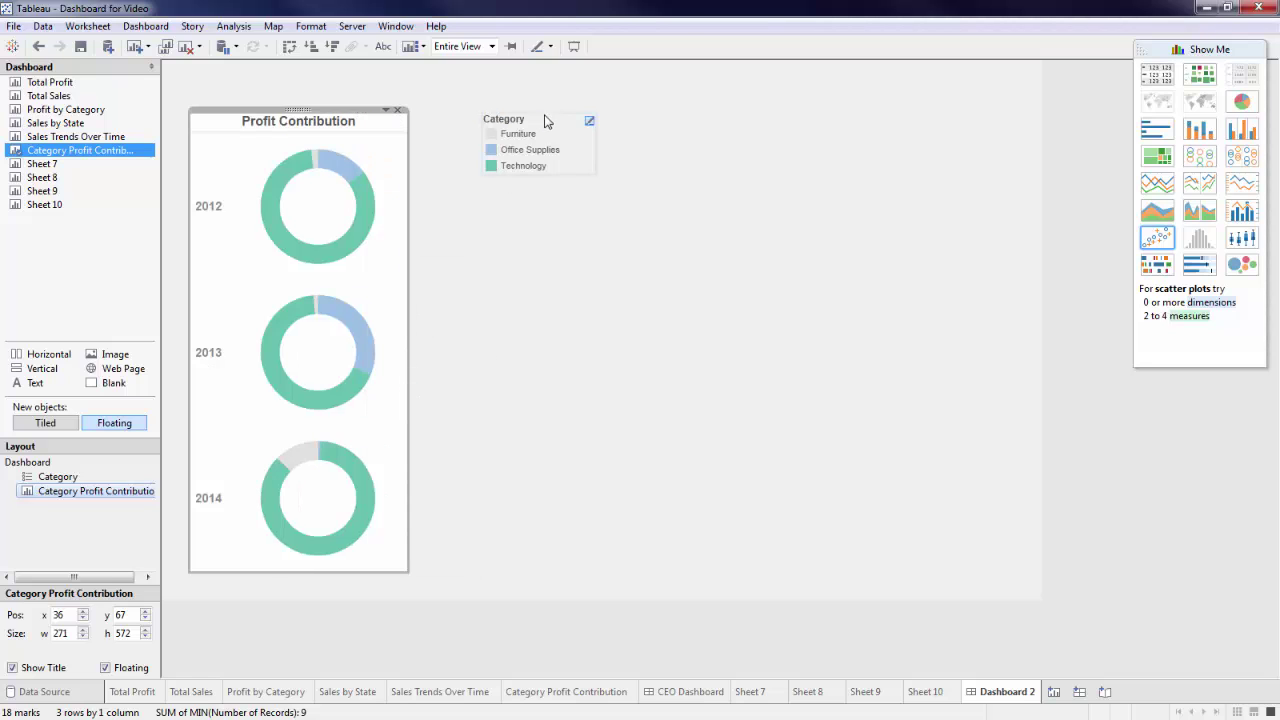
- Remove the Category legend and place the Total Sales sheet beside the donuts
click(587, 118)
click(588, 113)
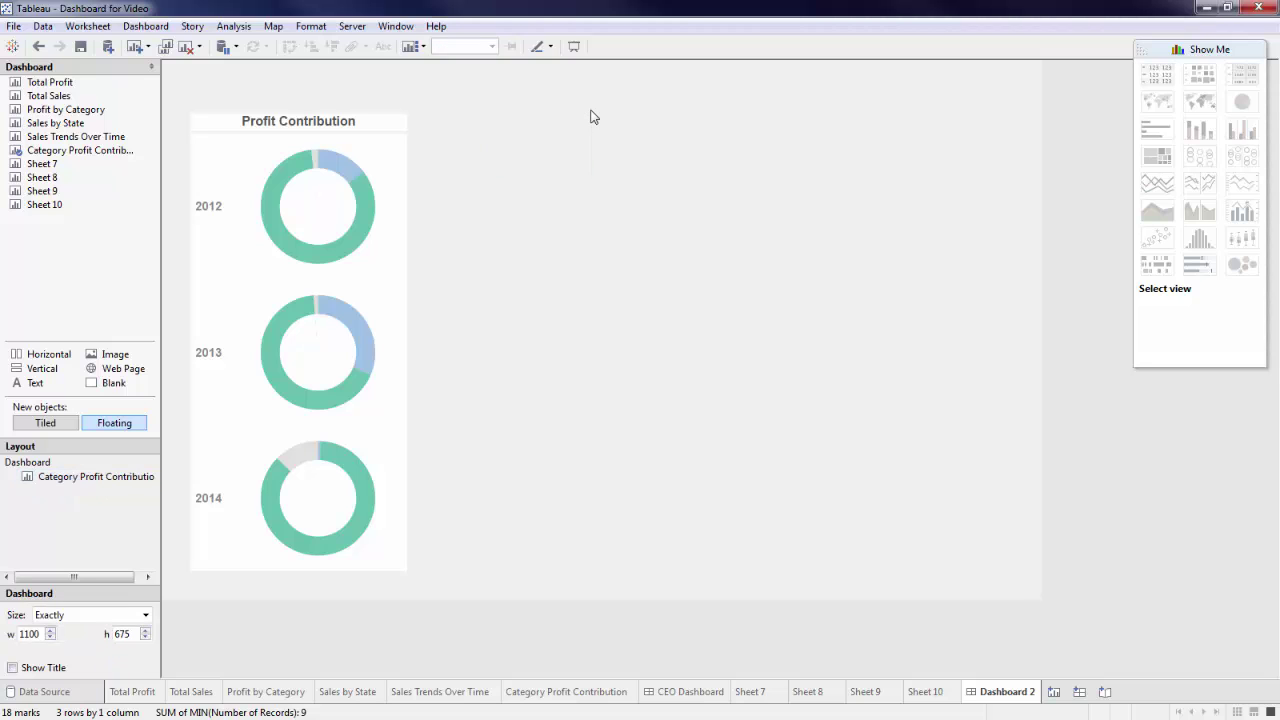
mouse_move(152, 155)
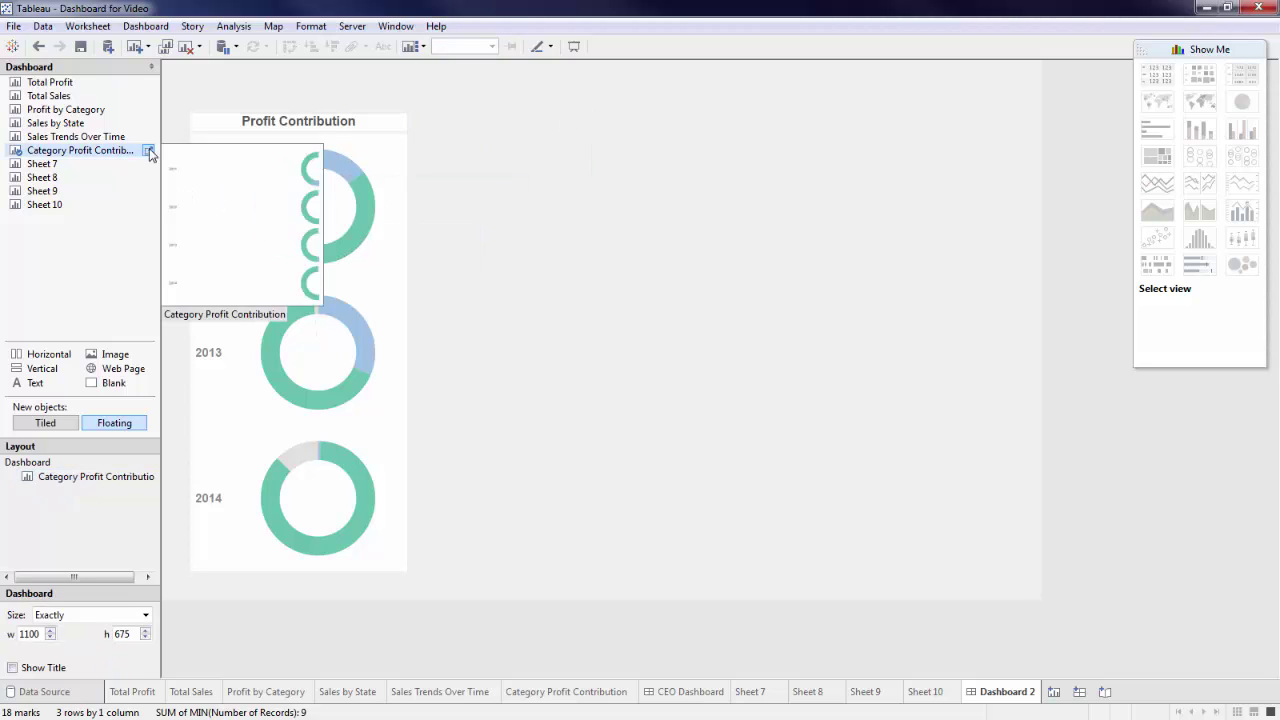
drag(92, 96, 435, 116)
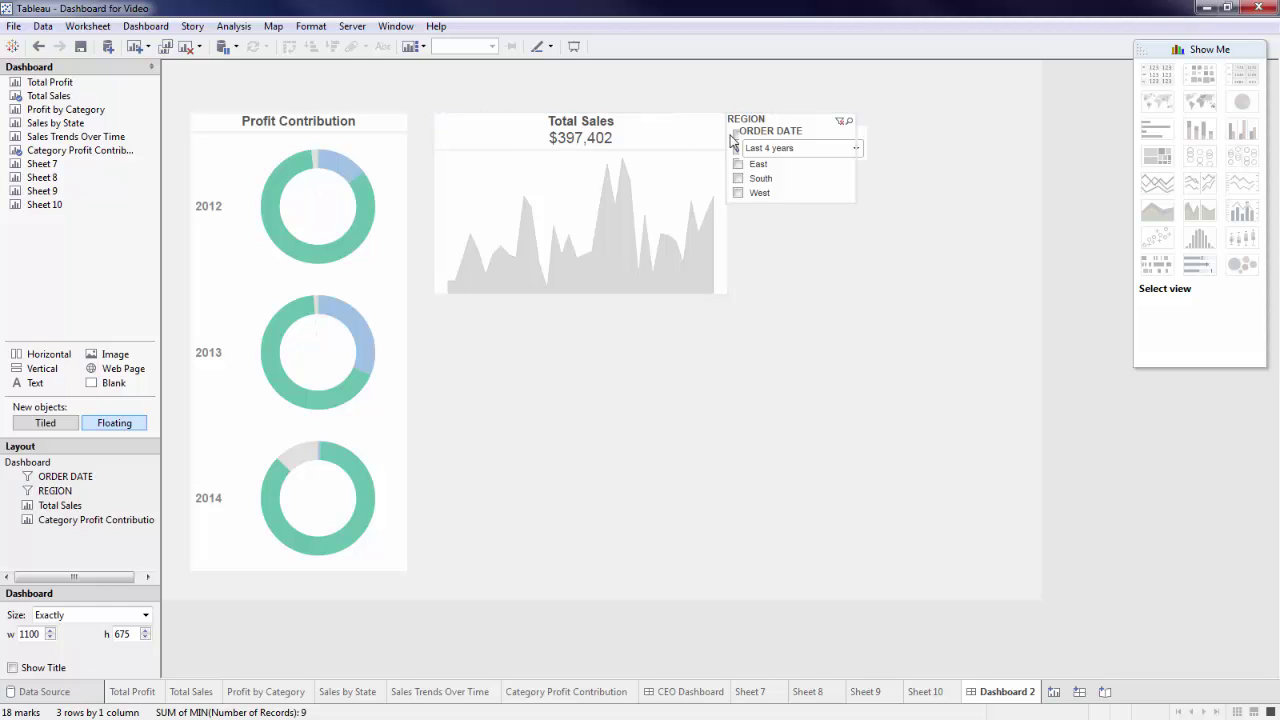
- Stack the Order Date filter below Region on Dashboard 2, then switch to the CEO Dashboard
click(776, 134)
drag(809, 185, 814, 258)
click(799, 120)
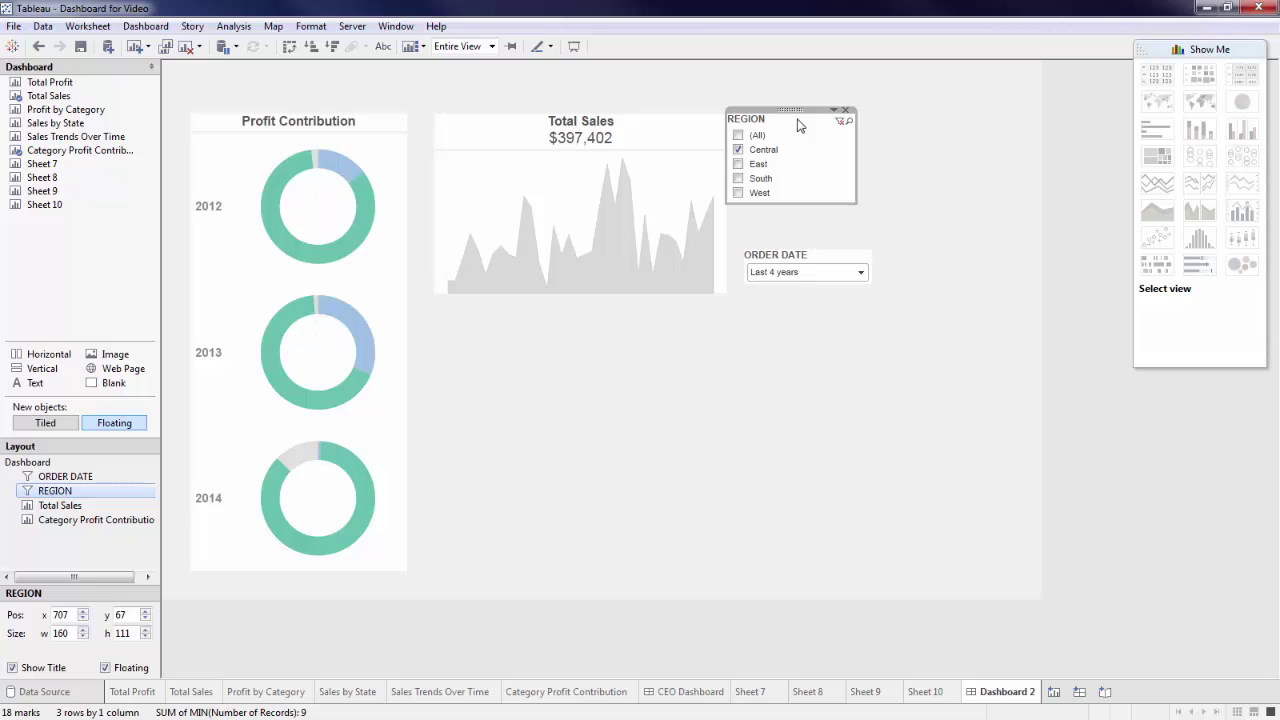
drag(790, 114, 816, 128)
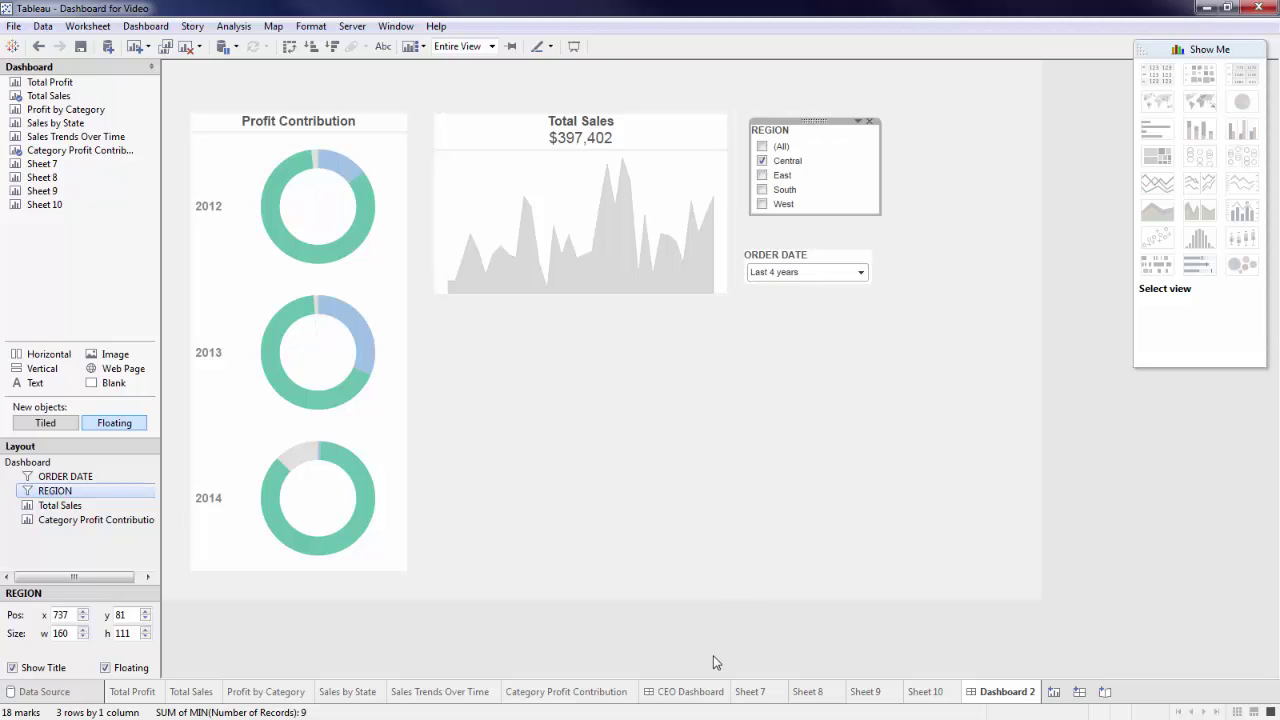
click(684, 691)
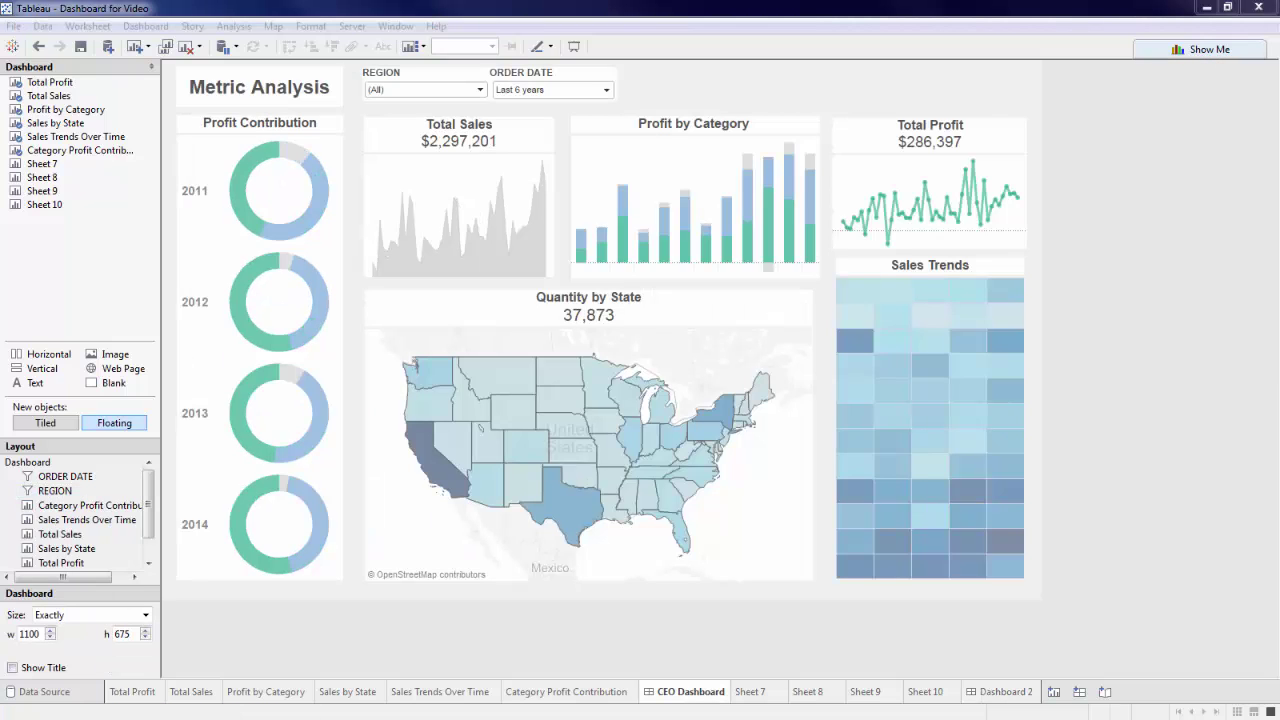
- Filter to the Central region and apply the Region filter to All Using This Data Source
click(394, 92)
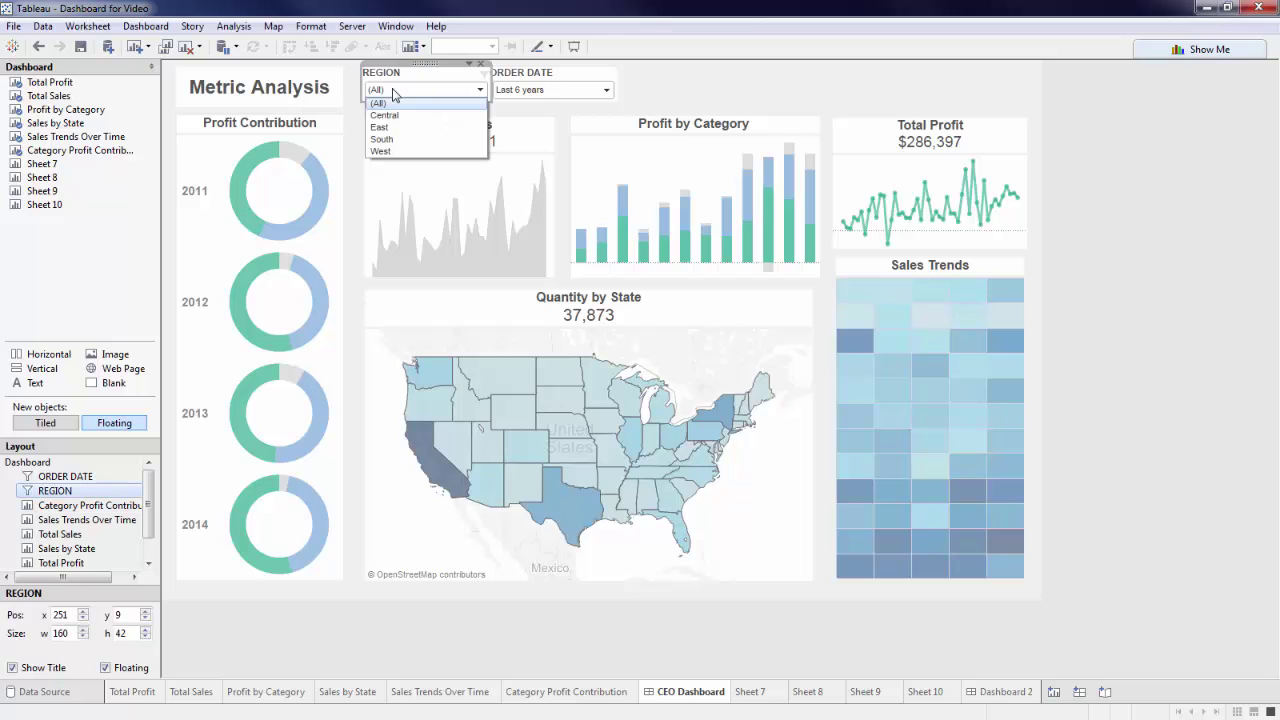
click(386, 116)
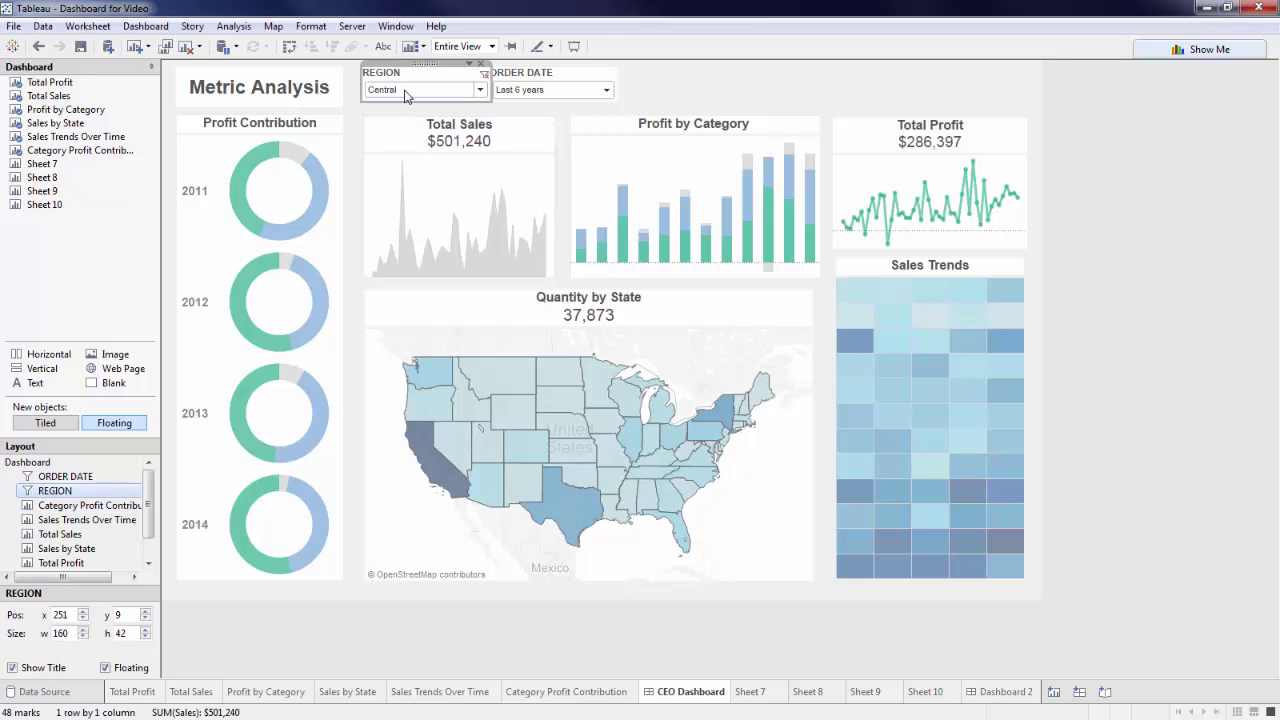
click(469, 66)
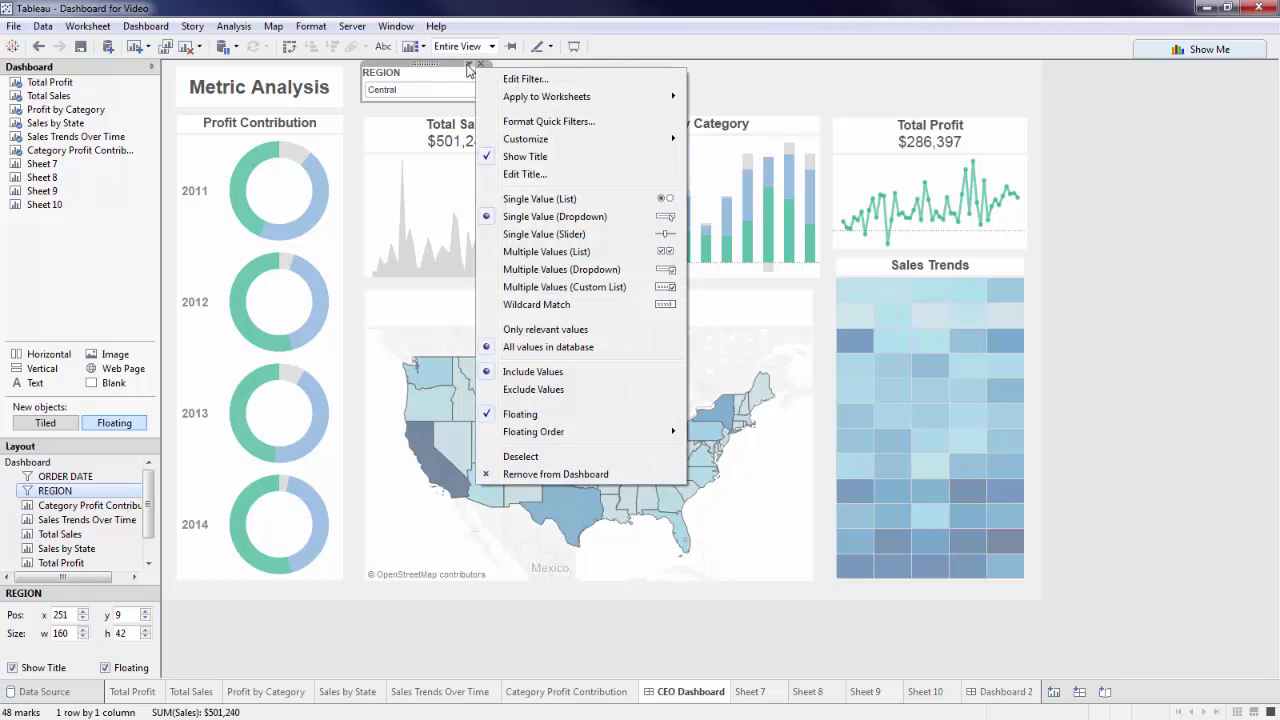
mouse_move(516, 99)
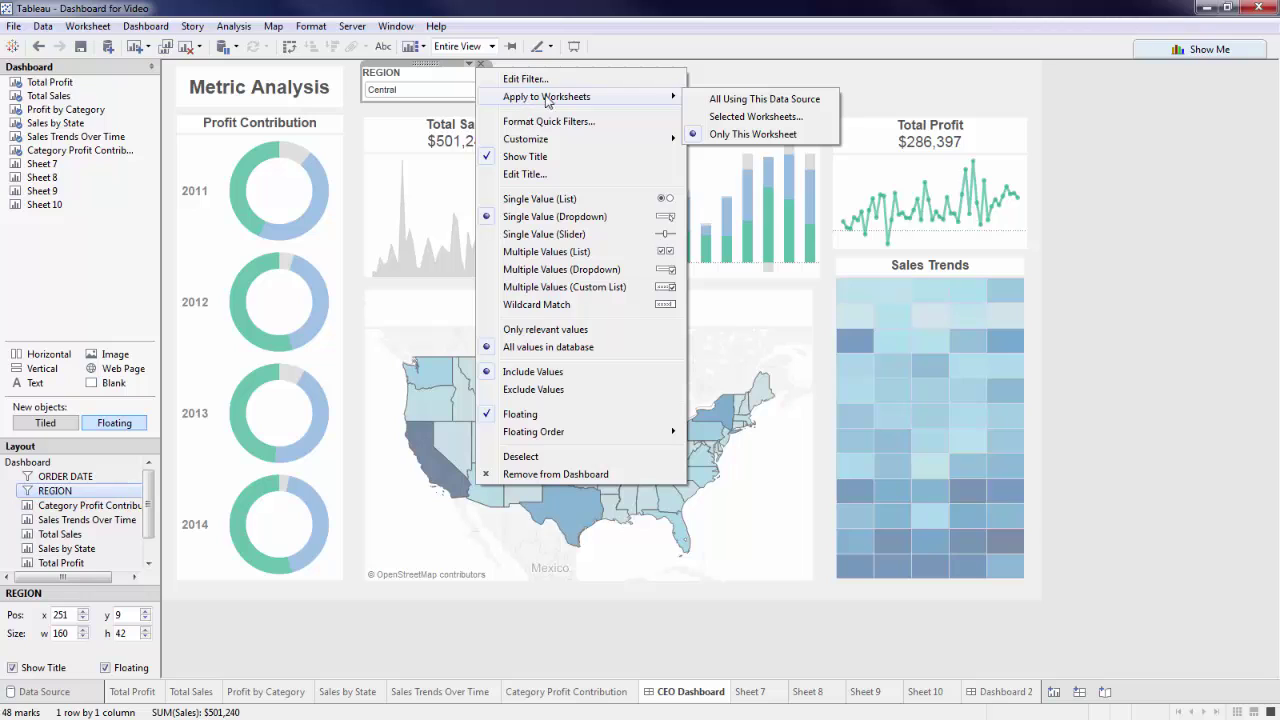
click(745, 99)
- Apply the Order Date filter to all worksheets using this data source
click(598, 80)
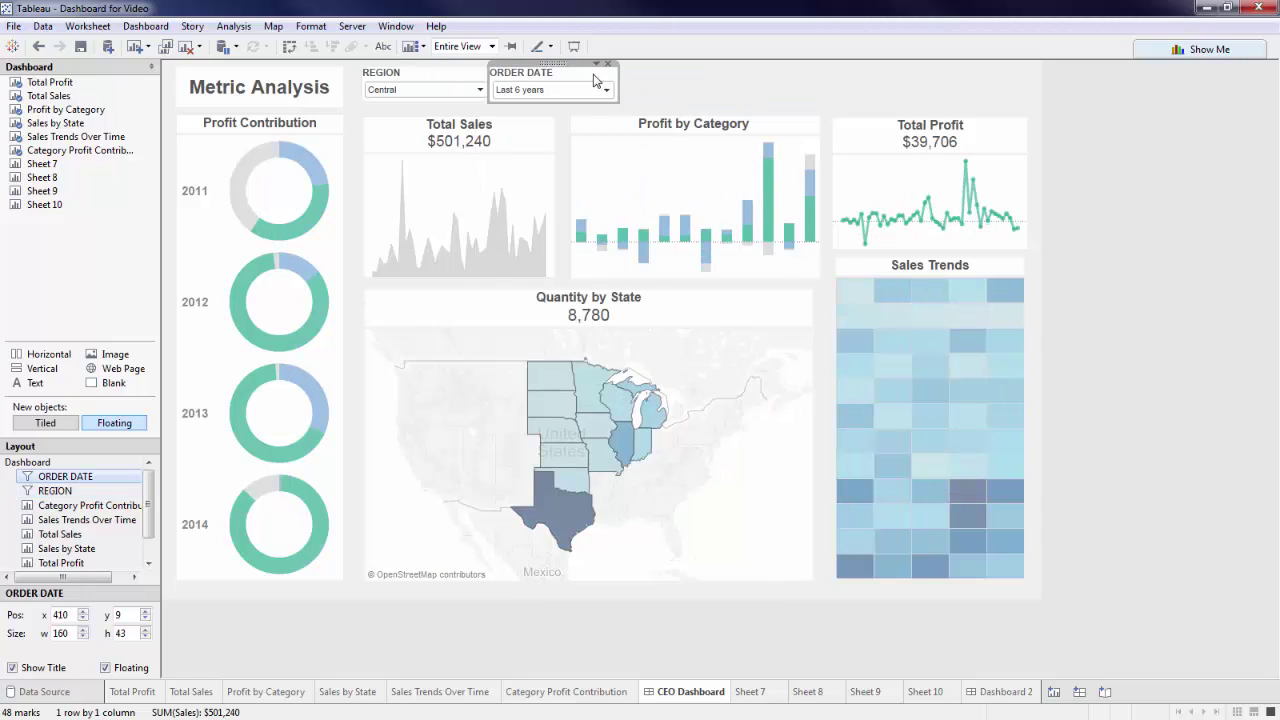
click(597, 66)
mouse_move(731, 98)
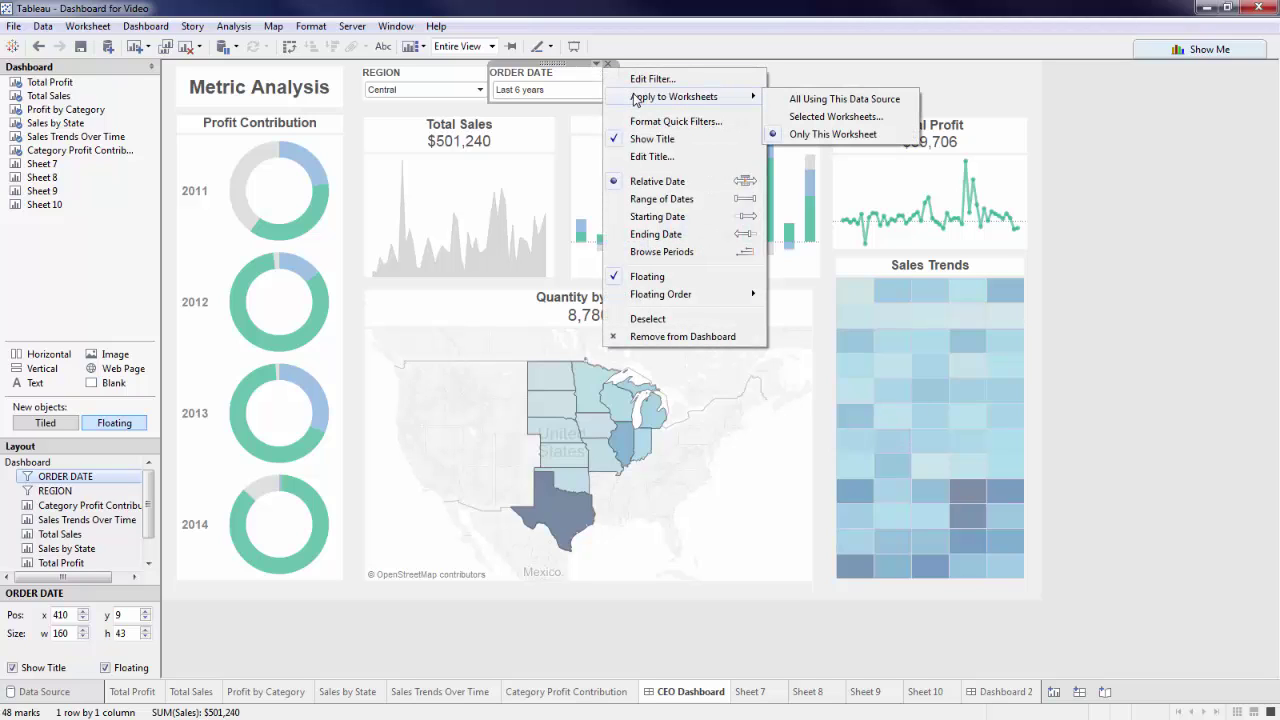
click(797, 100)
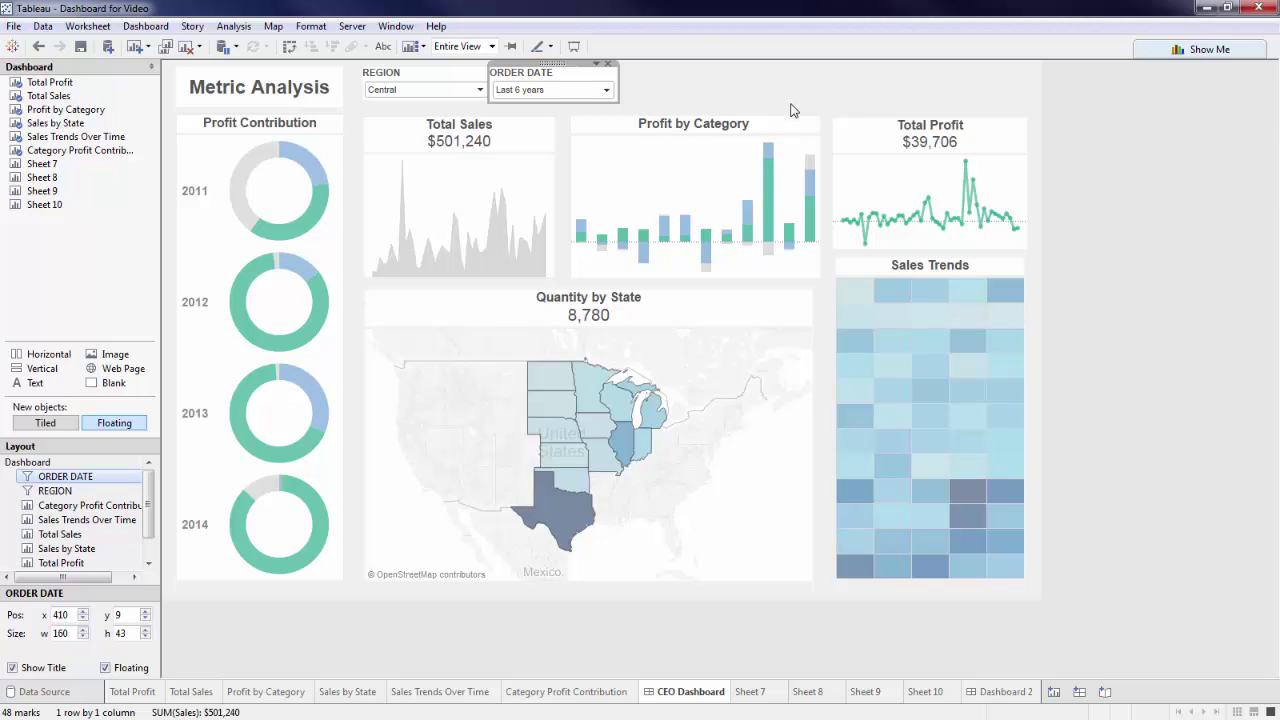
- Use the Quantity by State map as a filter, testing by selecting and clearing Texas
click(758, 314)
click(792, 288)
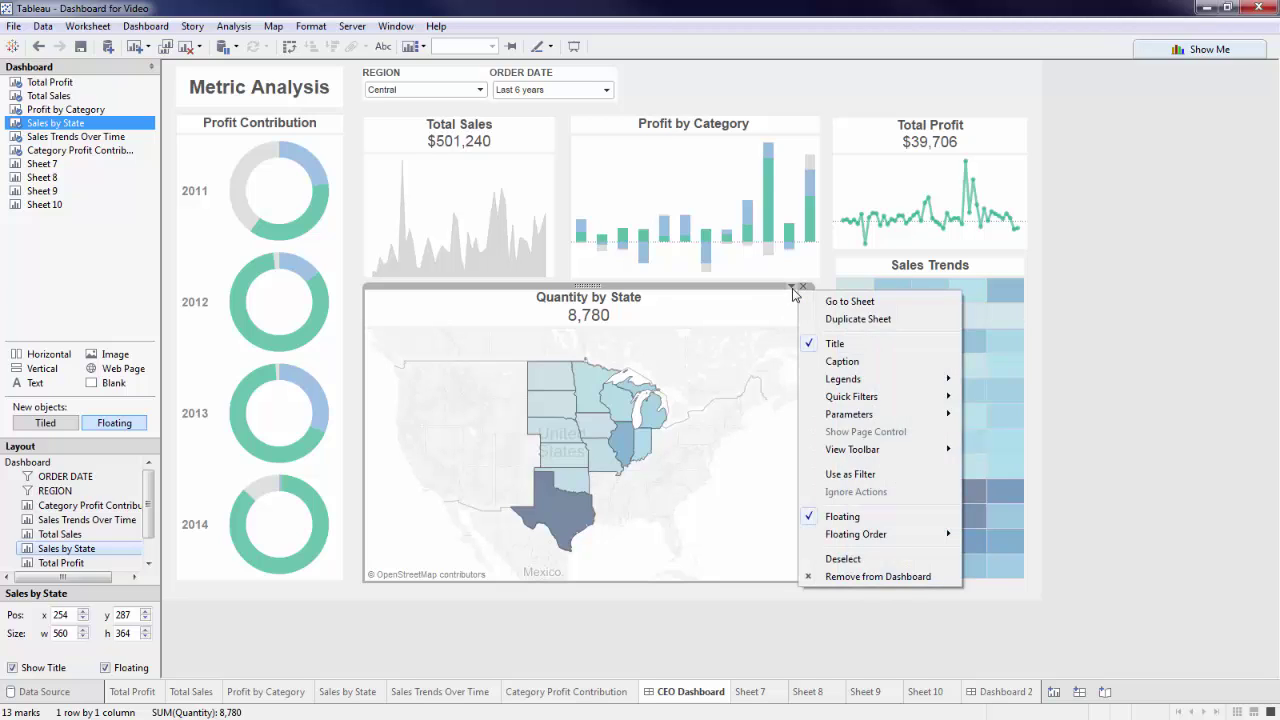
click(837, 471)
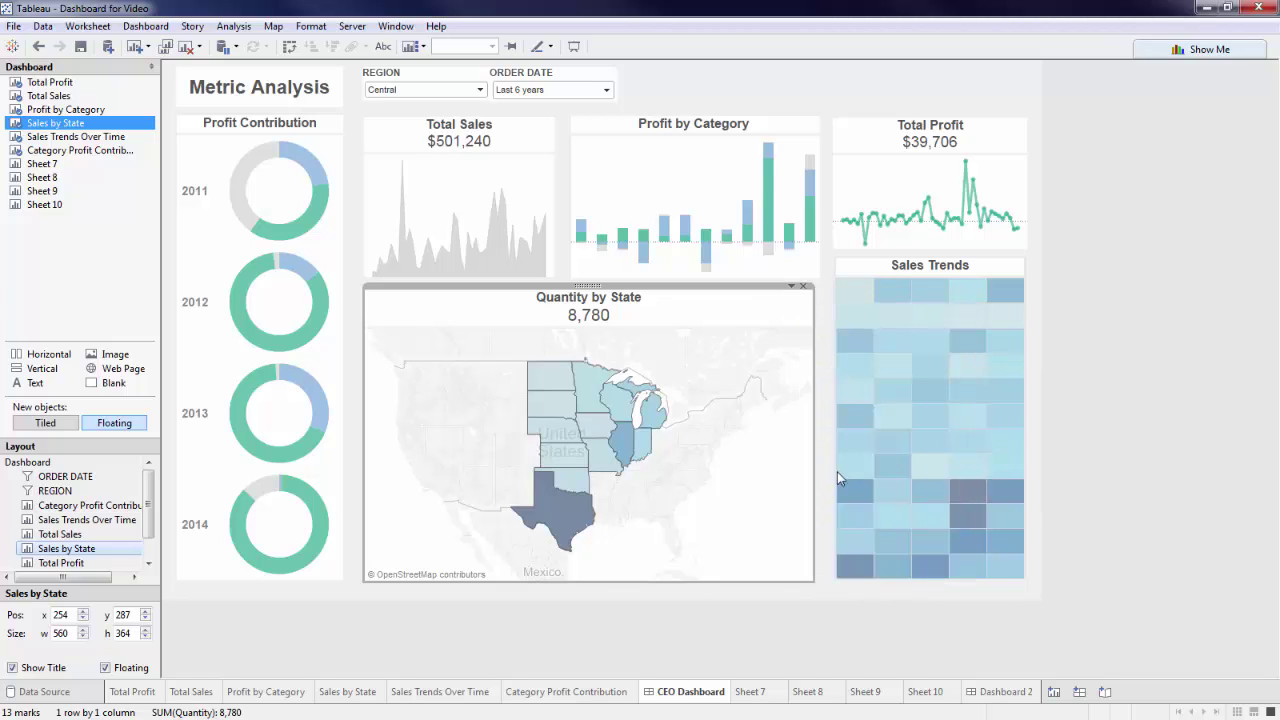
click(557, 535)
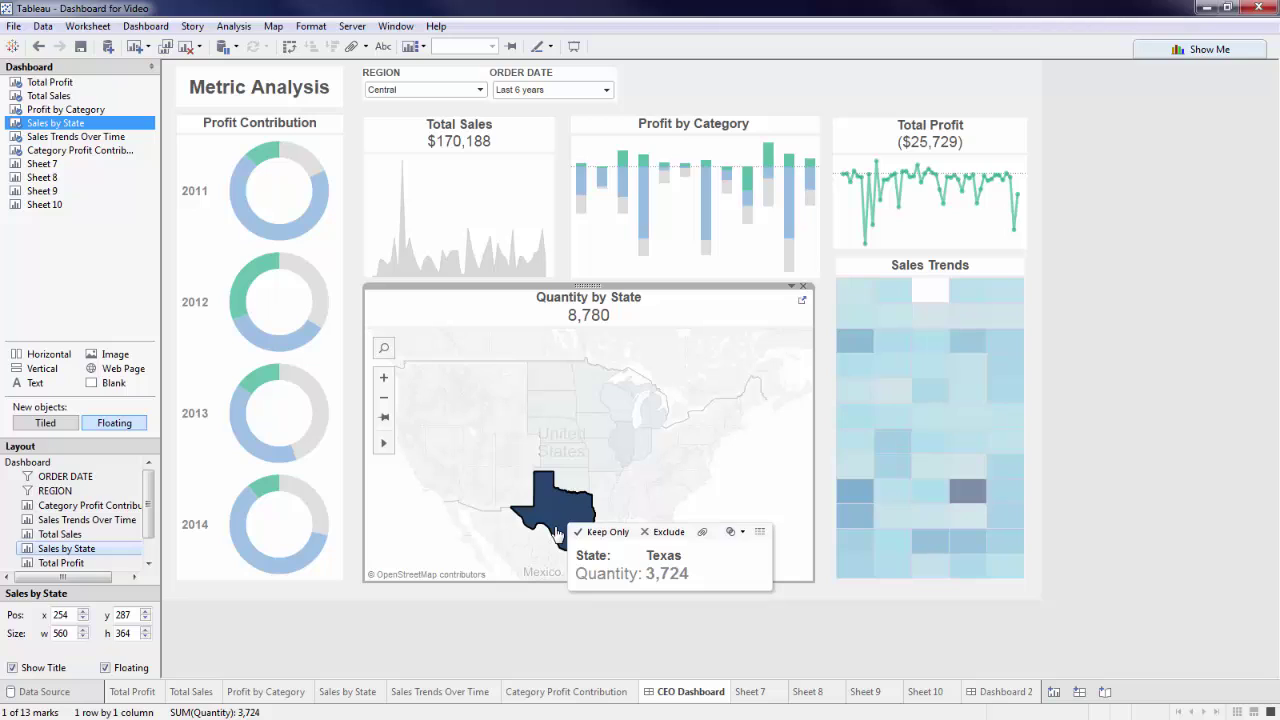
click(556, 533)
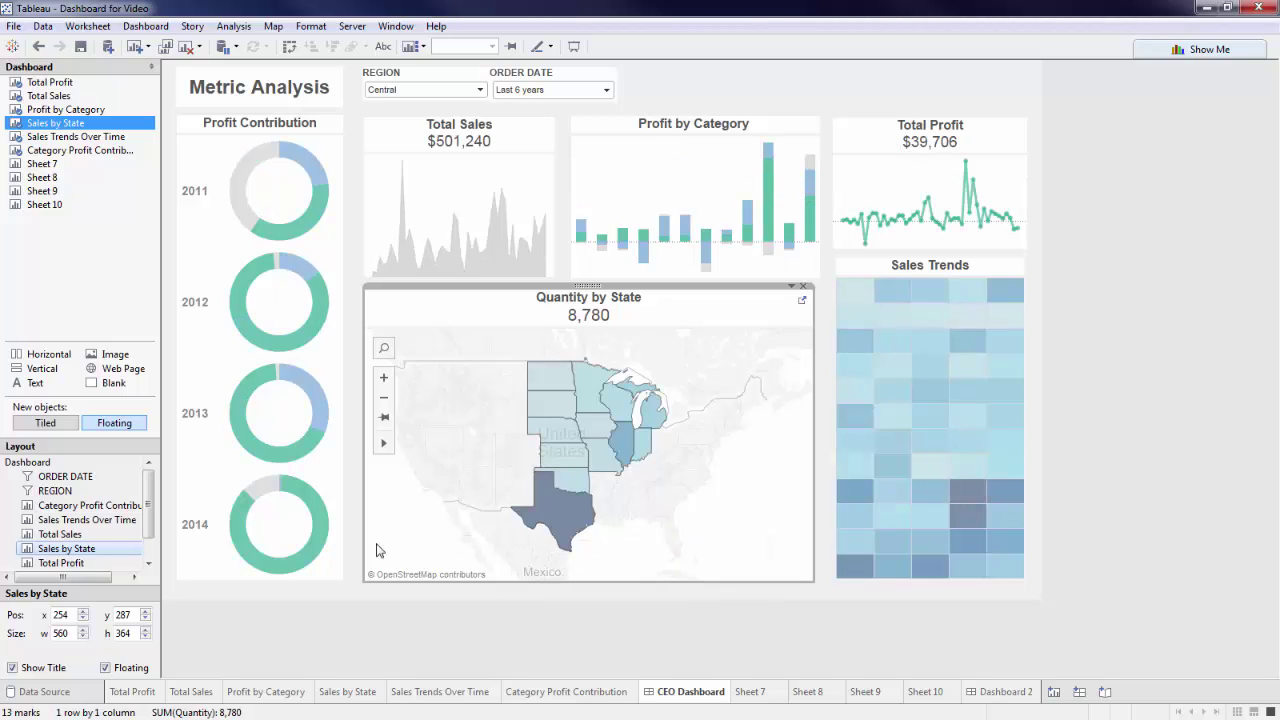